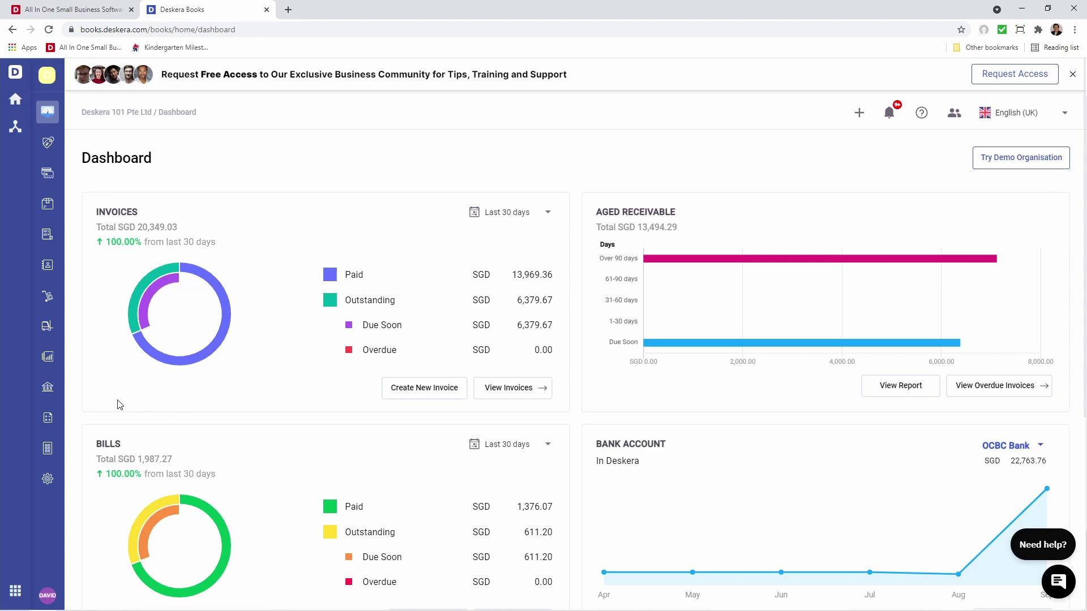
Open the Journal Entry list in Accounting and check the actions available for the sales invoice entry JE-0000137.
{"action": "left_click", "coordinate": [48, 419]}
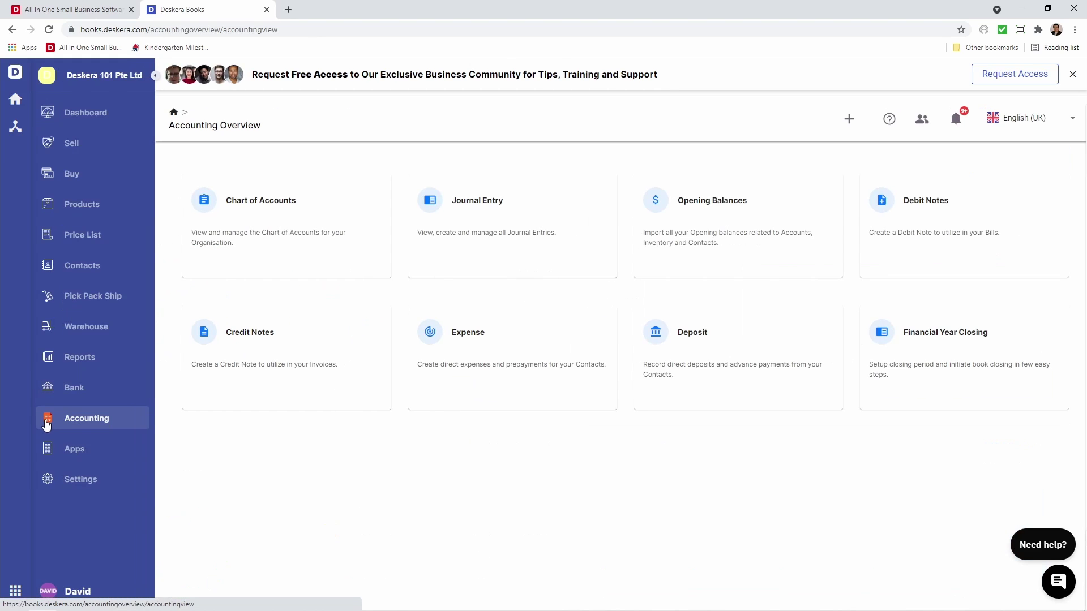
{"action": "left_click", "coordinate": [532, 220]}
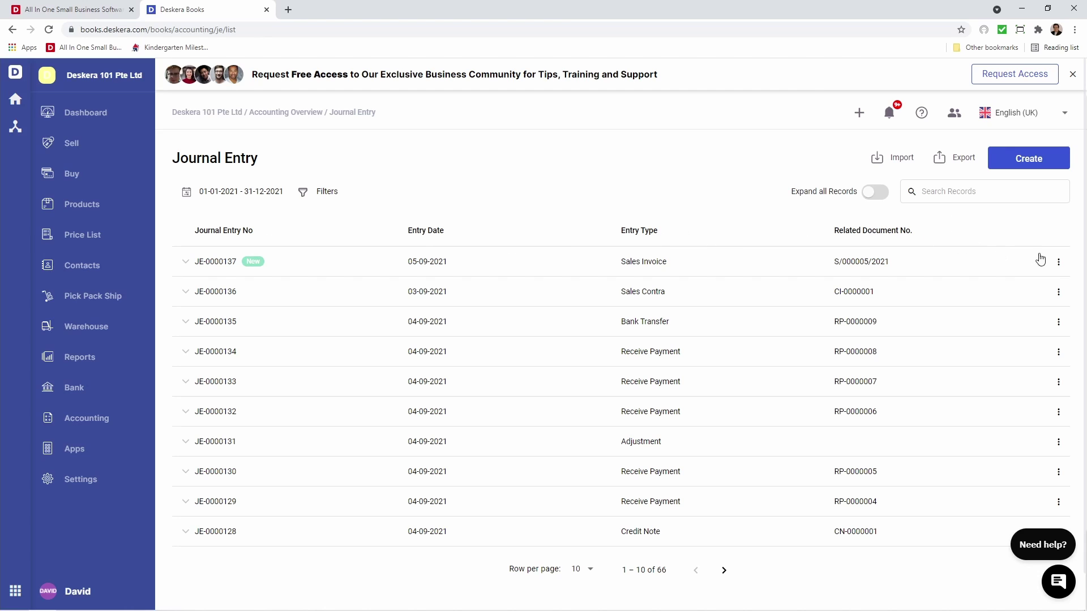
{"action": "left_click", "coordinate": [1058, 261]}
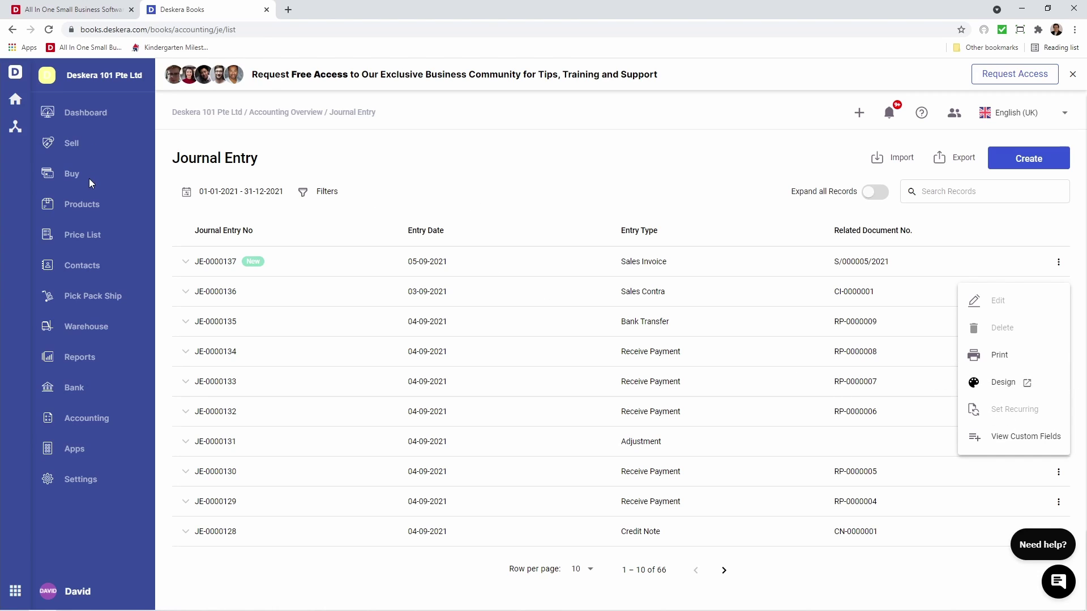
{"action": "left_click", "coordinate": [503, 224]}
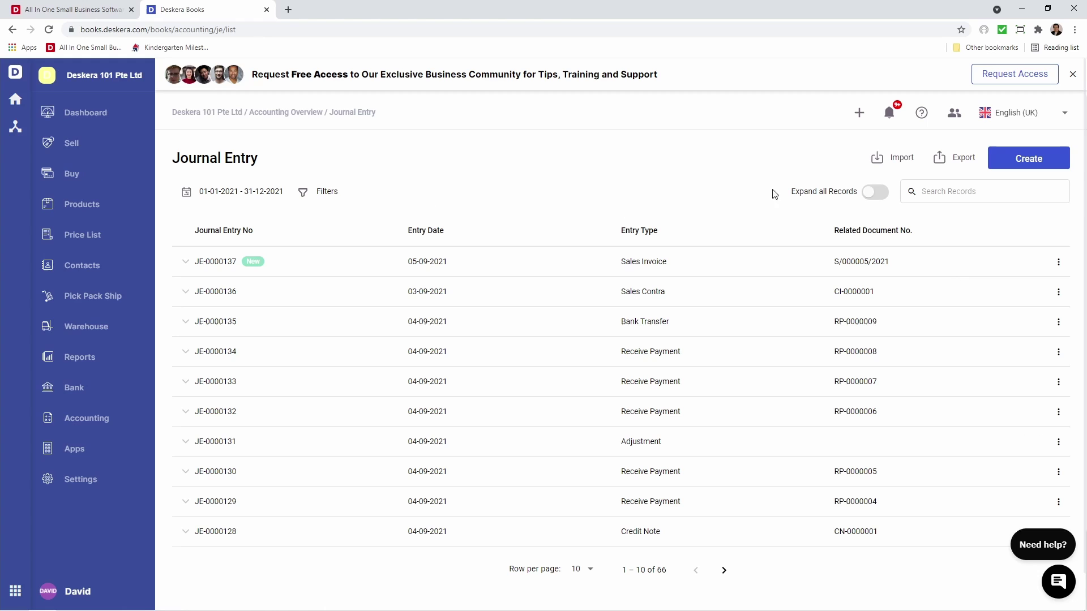
Preview the account lines of all journal entry records, and inspect the list's filter options including a custom field row.
{"action": "left_click", "coordinate": [880, 193]}
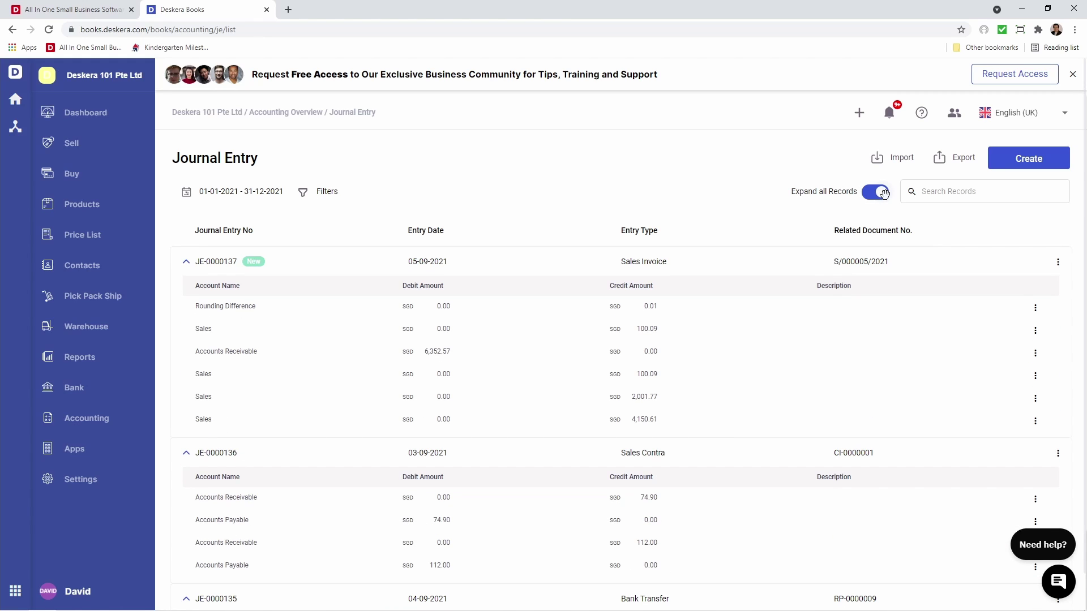
{"action": "left_click", "coordinate": [880, 193]}
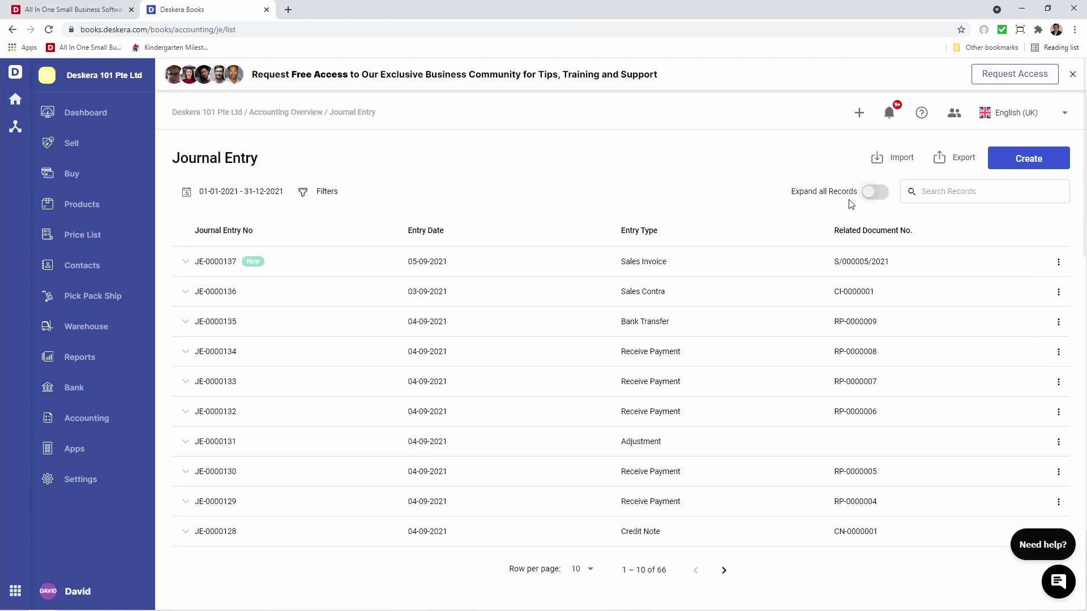
{"action": "left_click", "coordinate": [328, 191]}
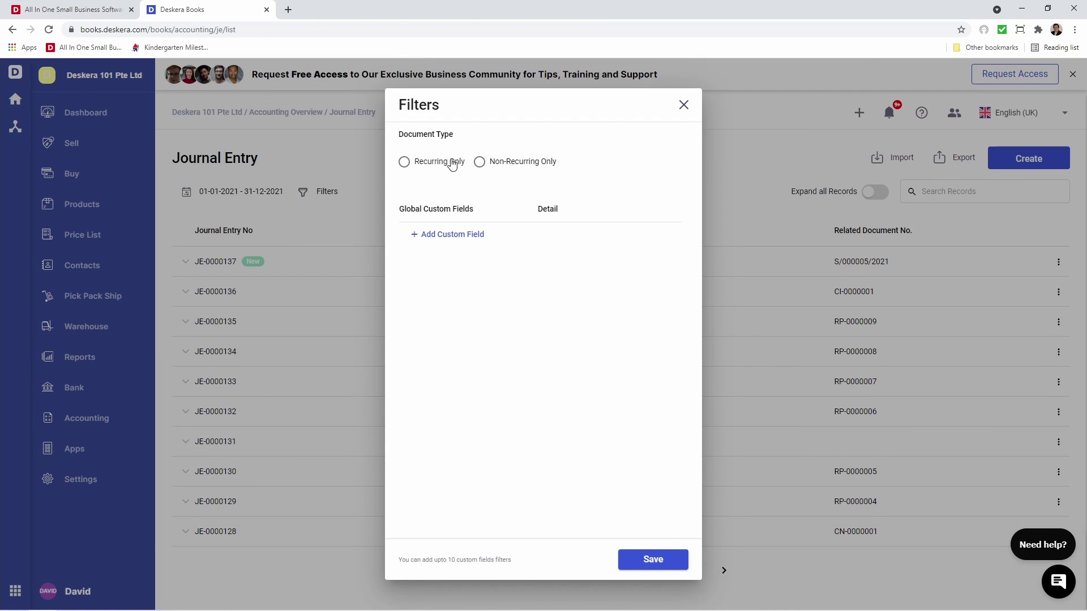
{"action": "left_click", "coordinate": [456, 240]}
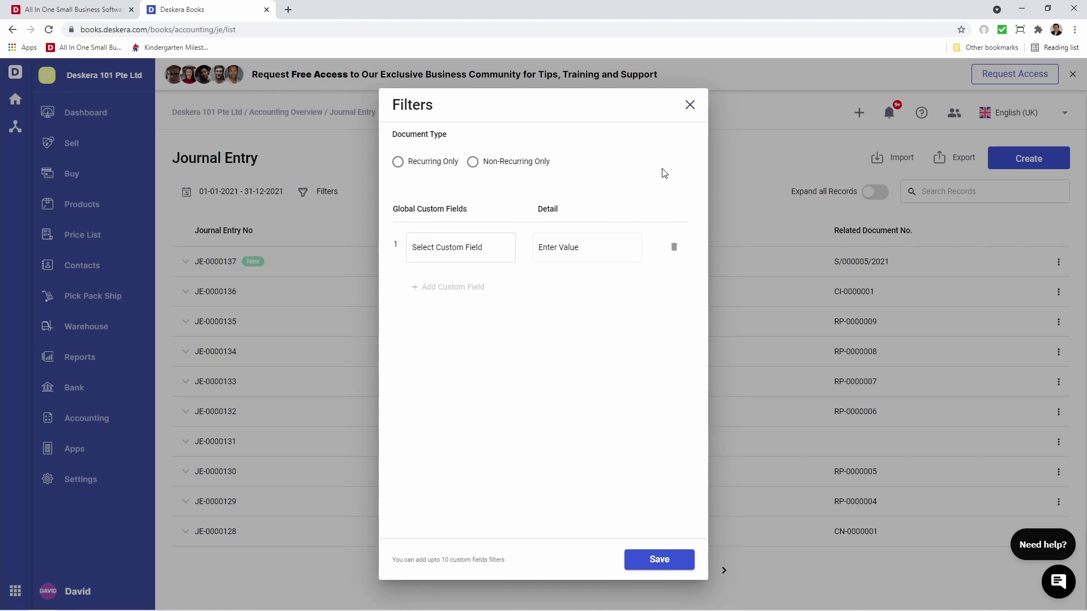
{"action": "left_click", "coordinate": [690, 108]}
Start a normal journal entry in United States Dollar (USD) and check the journal date picker without changing the date.
{"action": "left_click", "coordinate": [1044, 162]}
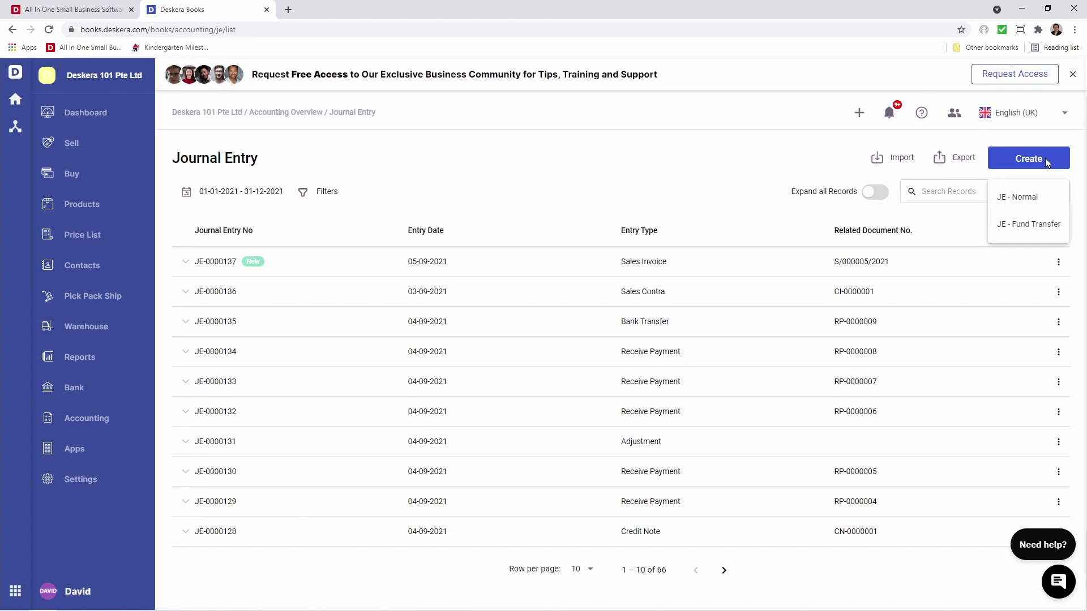
{"action": "left_click", "coordinate": [1046, 204]}
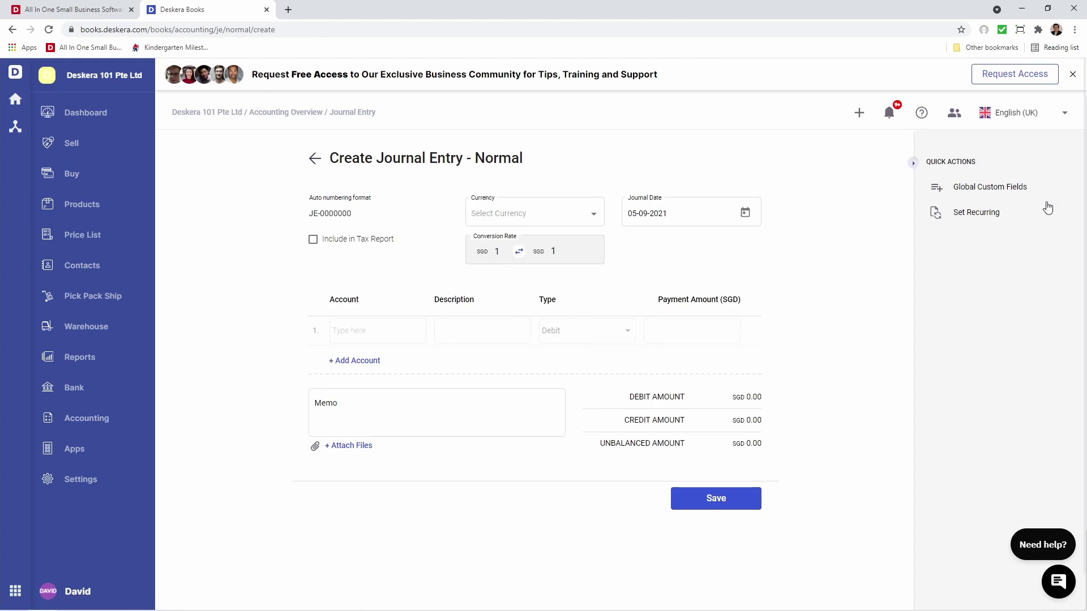
{"action": "left_click", "coordinate": [593, 213]}
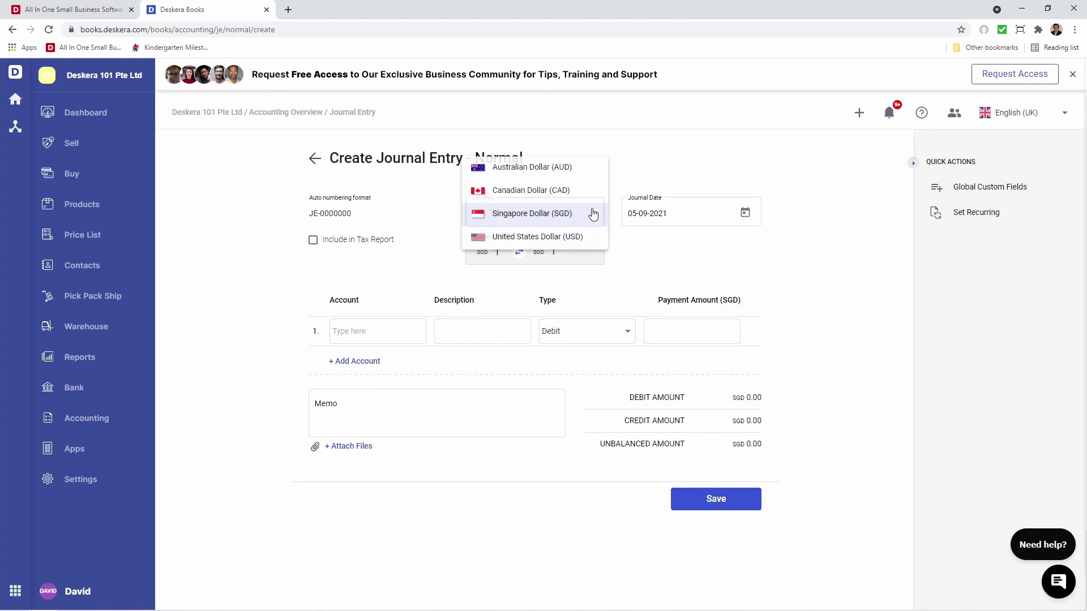
{"action": "left_click", "coordinate": [577, 237]}
{"action": "left_click", "coordinate": [743, 215]}
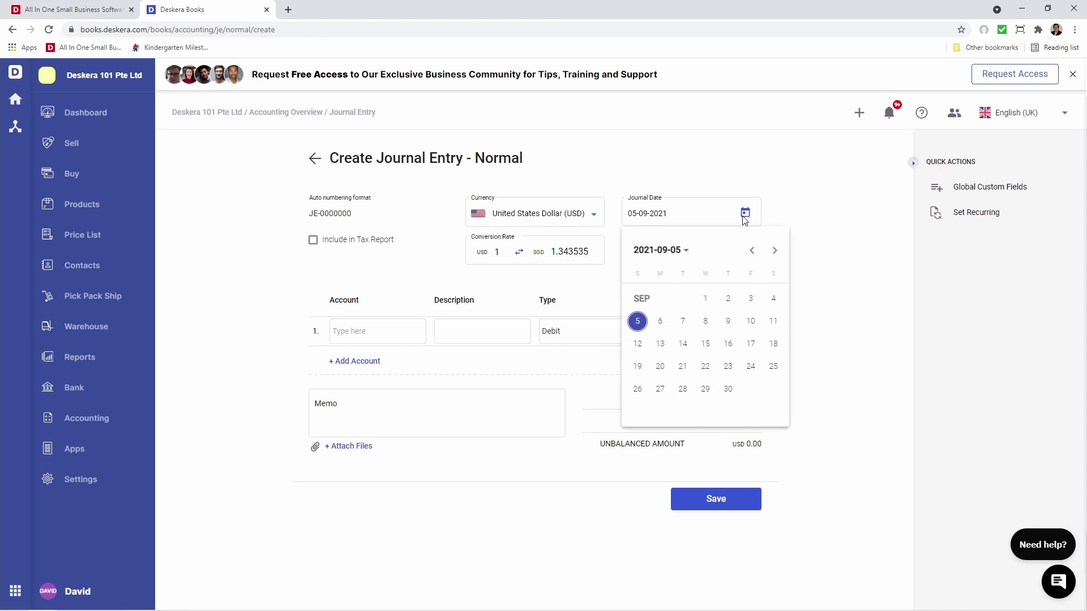
{"action": "left_click", "coordinate": [362, 279]}
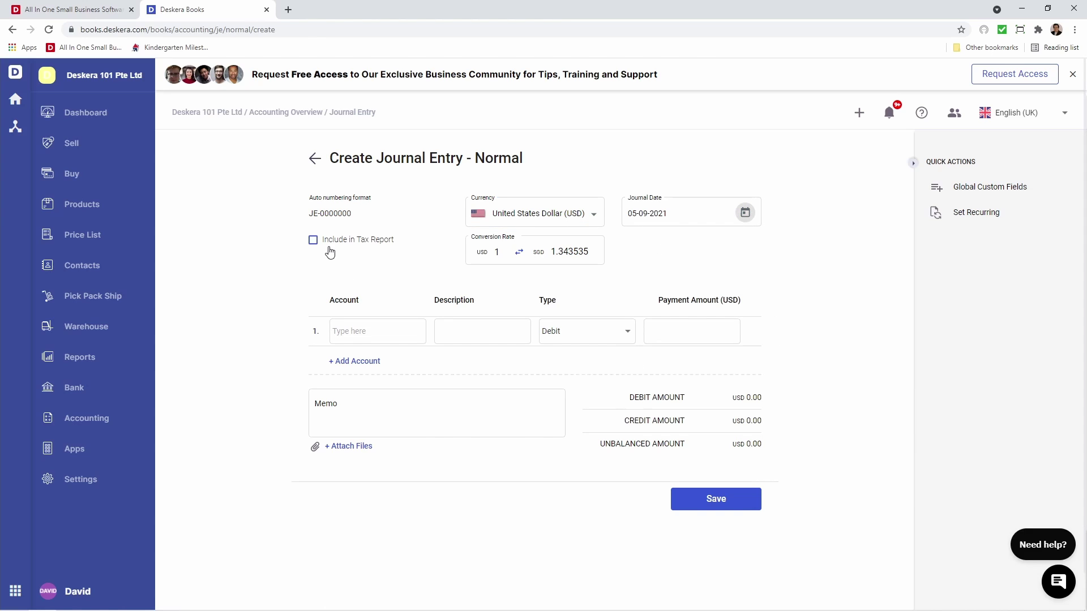
Try the tax report inclusion option on and off, and set the USD to SGD conversion rate to about 1.32343.
{"action": "left_click", "coordinate": [314, 241]}
{"action": "left_click", "coordinate": [314, 242]}
{"action": "left_click_drag", "start_coordinate": [564, 251], "coordinate": [616, 257]}
{"action": "type", "text": "2343434"}
{"action": "left_click", "coordinate": [649, 254]}
Fill the first line with account Test-Acc-2 as a debit of USD 10.
{"action": "left_click", "coordinate": [398, 333]}
{"action": "type", "text": "te"}
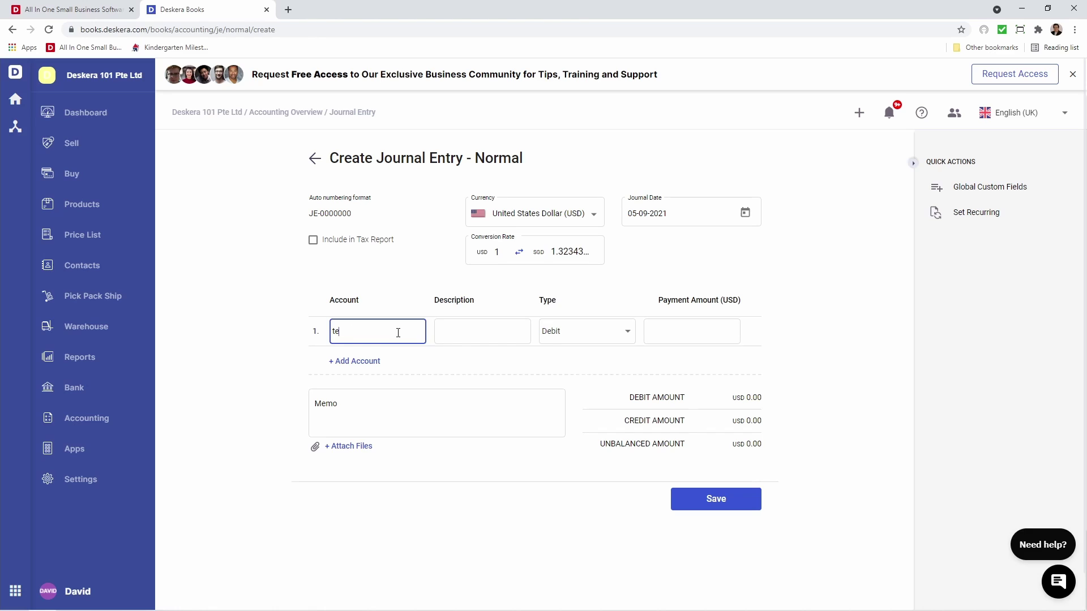
{"action": "type", "text": "st"}
{"action": "left_click", "coordinate": [396, 364]}
{"action": "left_click", "coordinate": [682, 340]}
{"action": "type", "text": "1"}
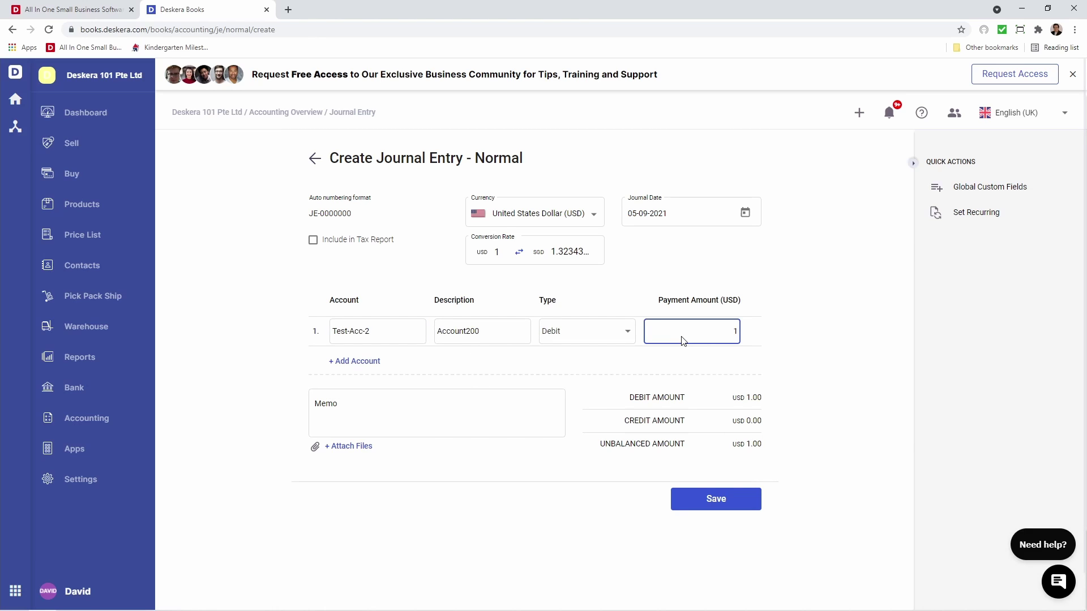
{"action": "type", "text": "0"}
{"action": "left_click", "coordinate": [606, 375]}
Add a second line crediting account Test with USD 100 and try to save the journal entry.
{"action": "left_click", "coordinate": [353, 361]}
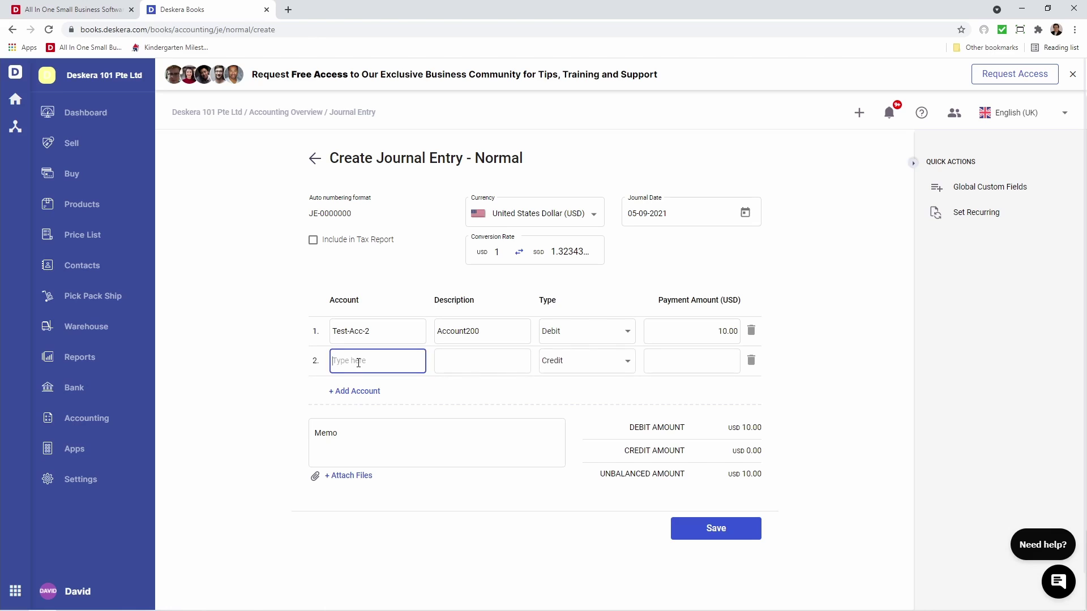
{"action": "type", "text": "test"}
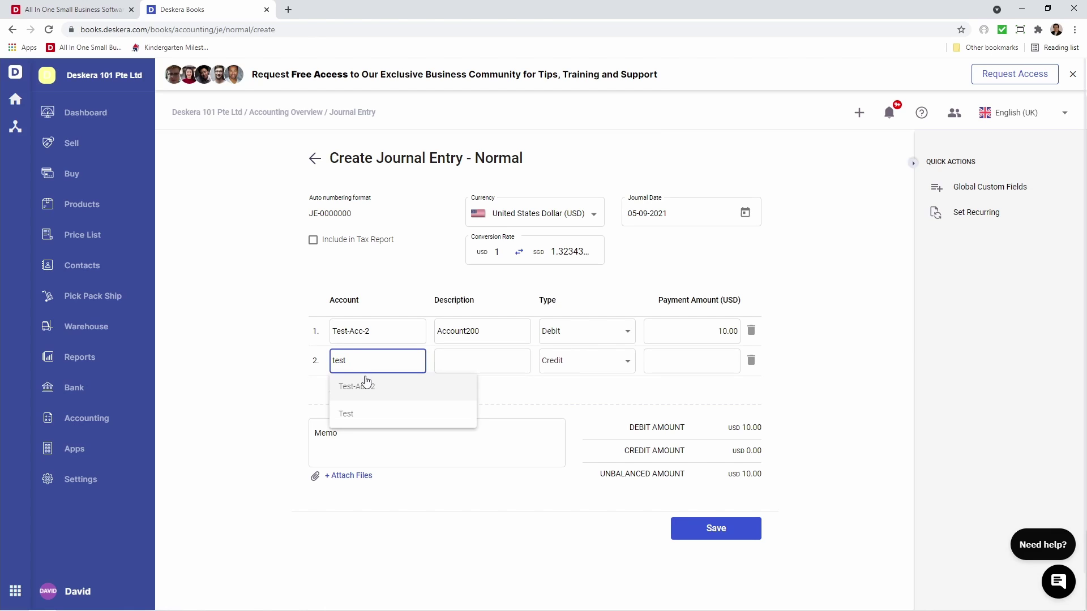
{"action": "left_click", "coordinate": [363, 396]}
{"action": "left_click", "coordinate": [737, 362]}
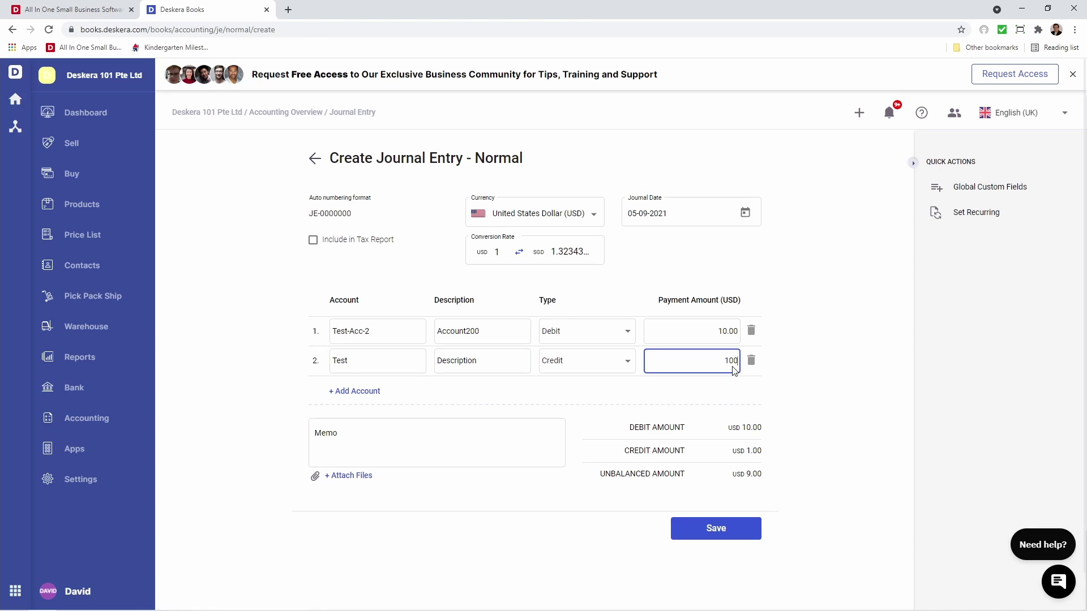
{"action": "left_click", "coordinate": [733, 394]}
{"action": "left_click", "coordinate": [711, 529]}
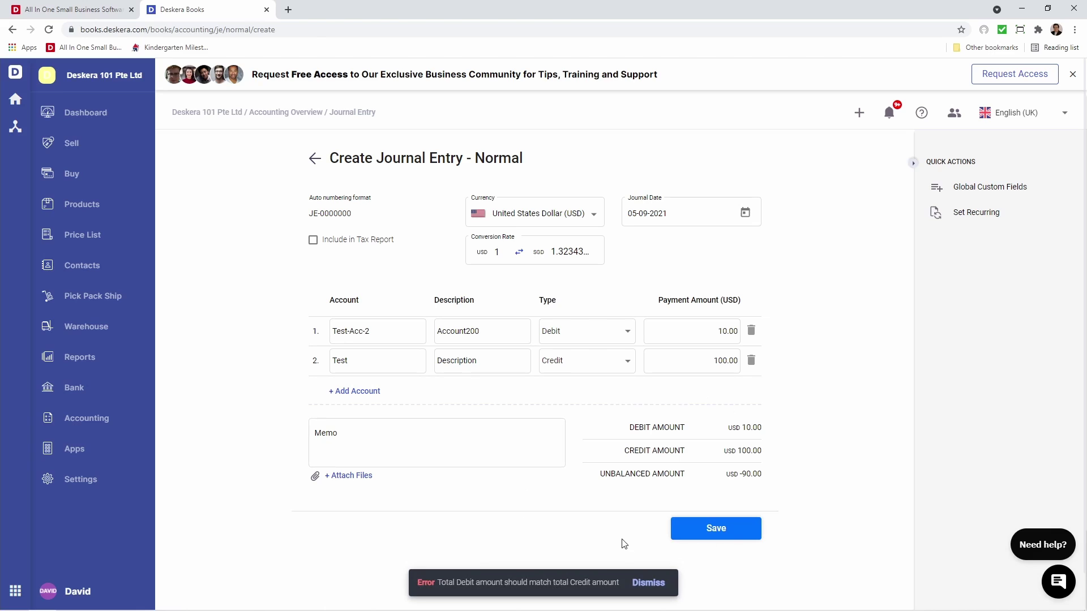
Set the credit amount of the Test account line to USD 10 and save the journal entry.
{"action": "left_click", "coordinate": [729, 360]}
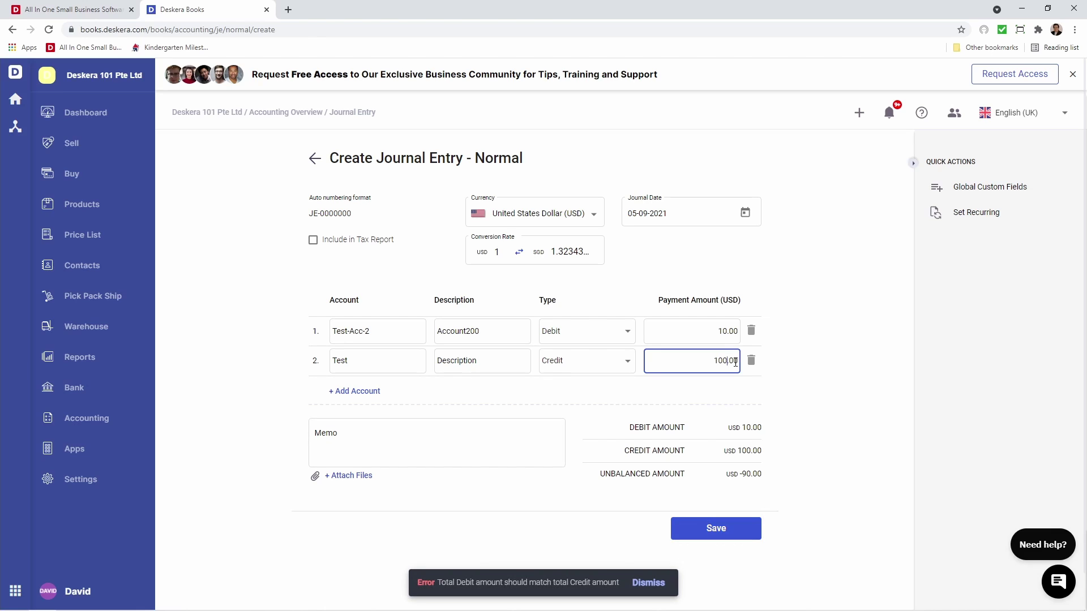
{"action": "key", "text": "BackSpace"}
{"action": "left_click", "coordinate": [788, 393]}
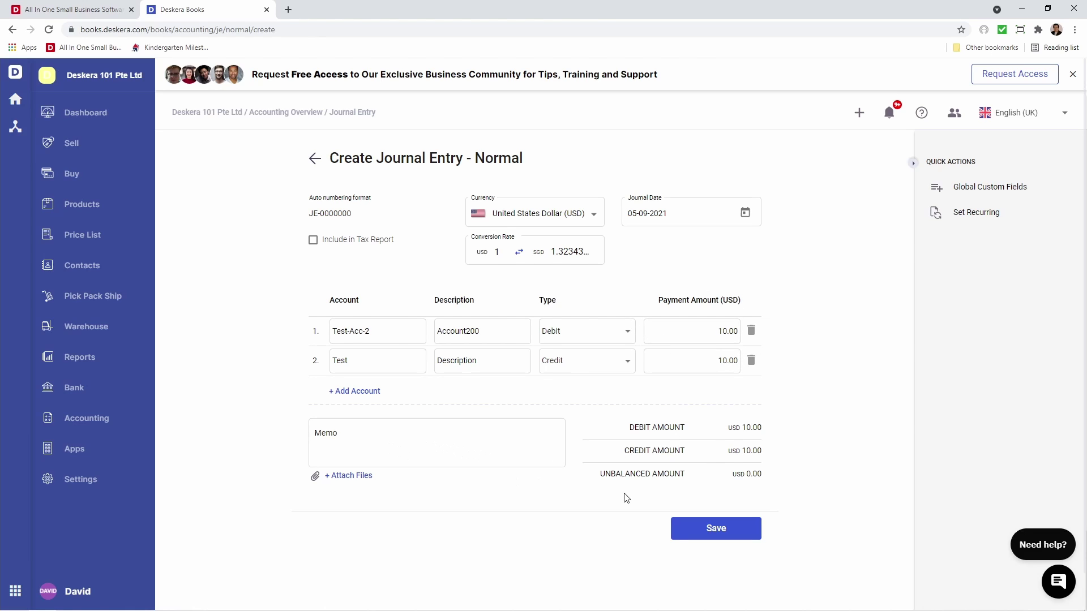
{"action": "left_click", "coordinate": [716, 528]}
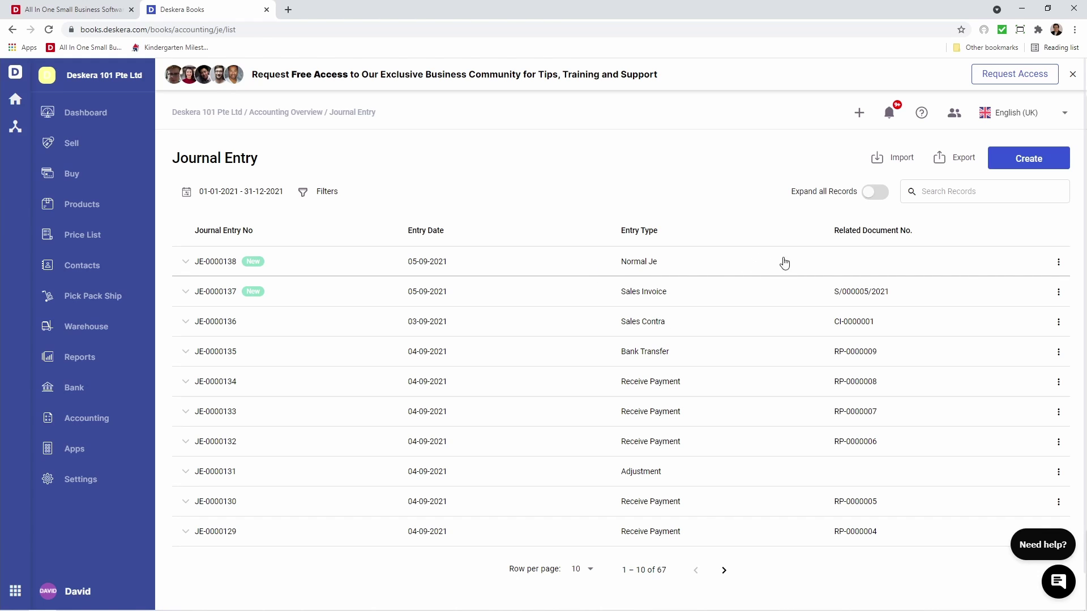
Enable recurring for the new normal journal entry with a custom interval of 3 weeks.
{"action": "left_click", "coordinate": [1059, 264]}
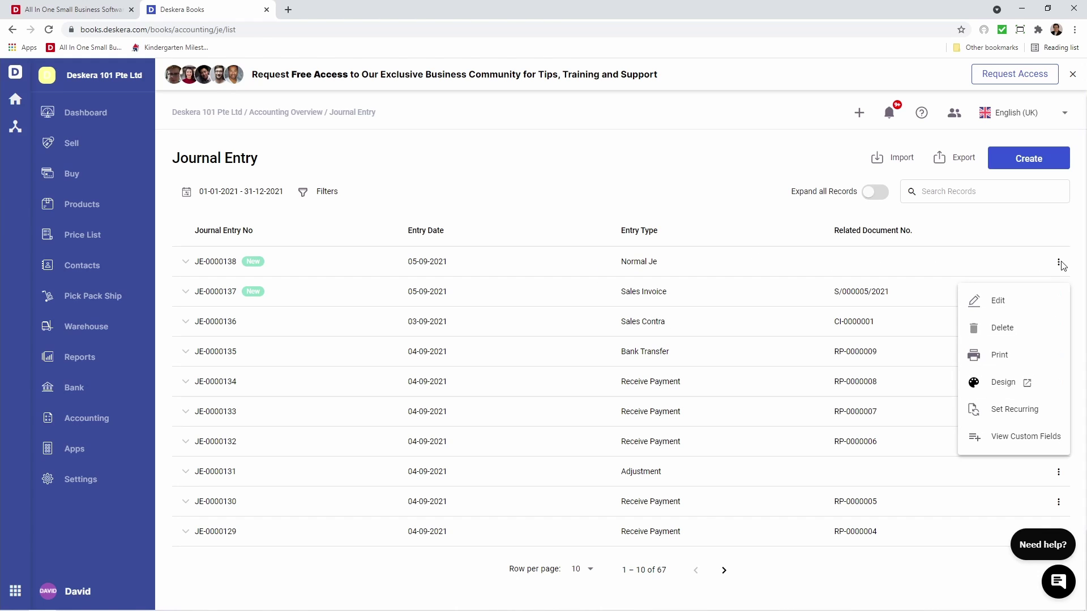
{"action": "left_click", "coordinate": [1020, 410]}
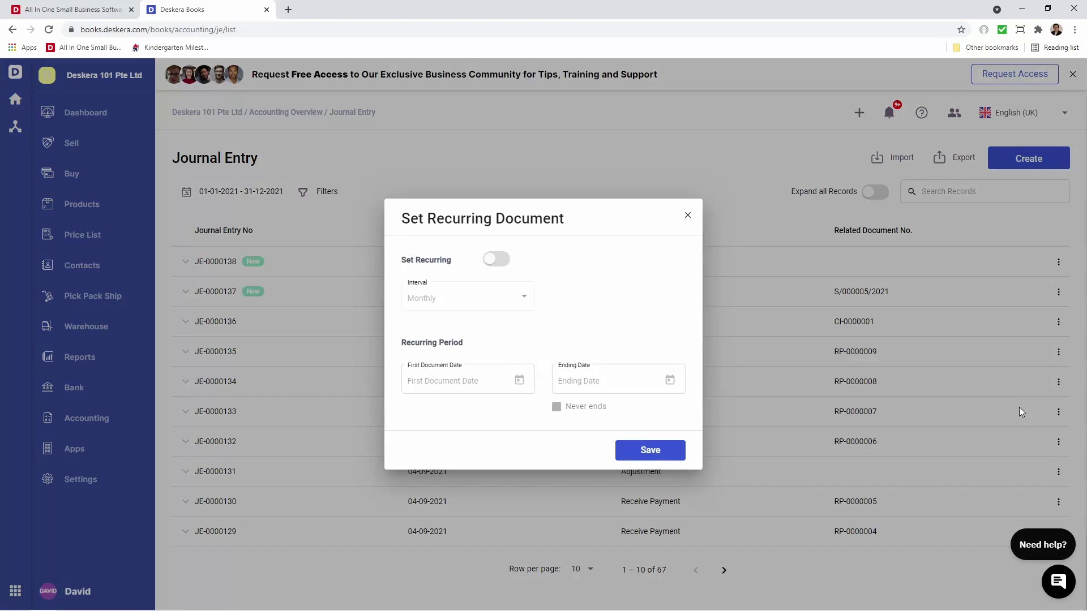
{"action": "left_click", "coordinate": [499, 260]}
{"action": "left_click", "coordinate": [512, 301]}
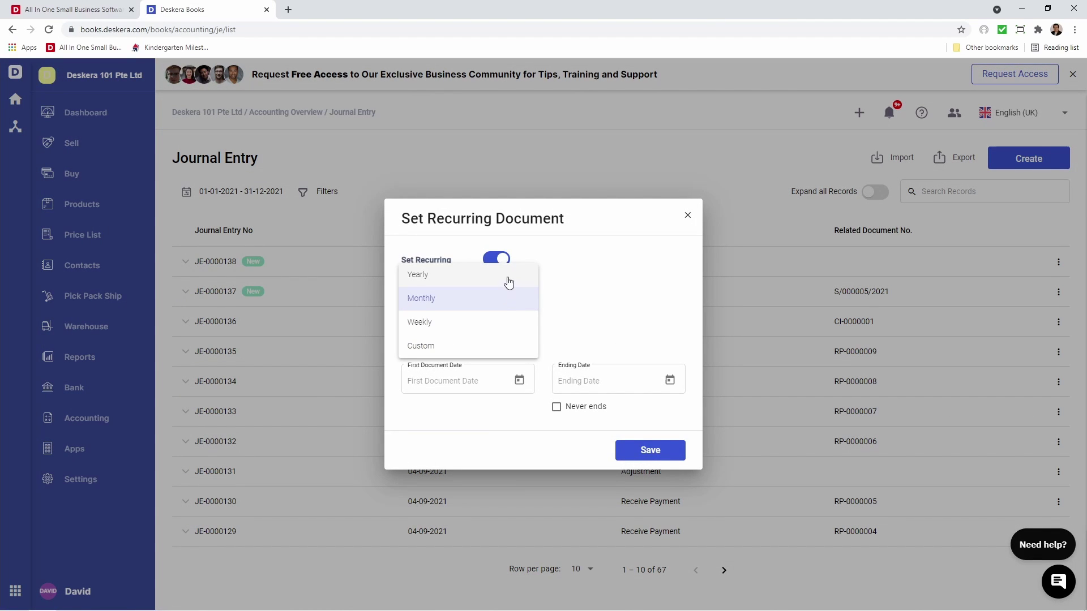
{"action": "left_click", "coordinate": [498, 351]}
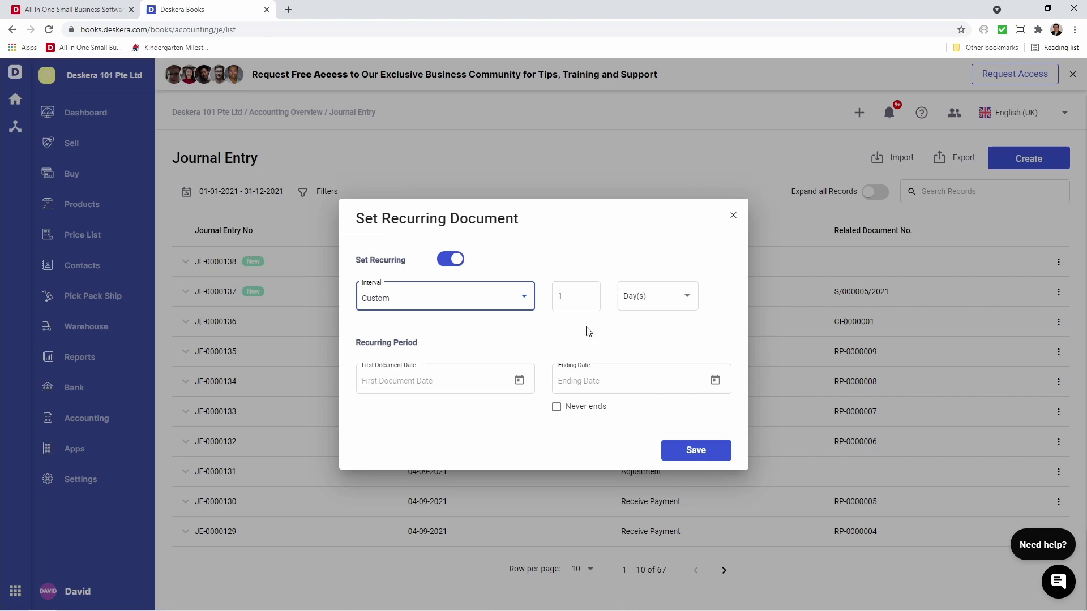
{"action": "left_click", "coordinate": [684, 295]}
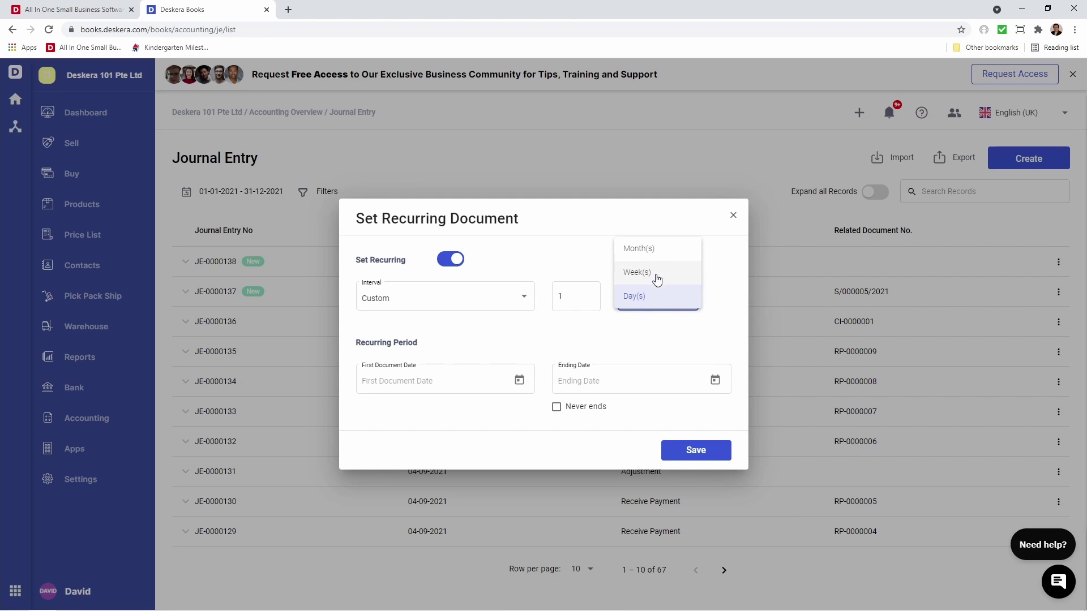
{"action": "left_click", "coordinate": [571, 306]}
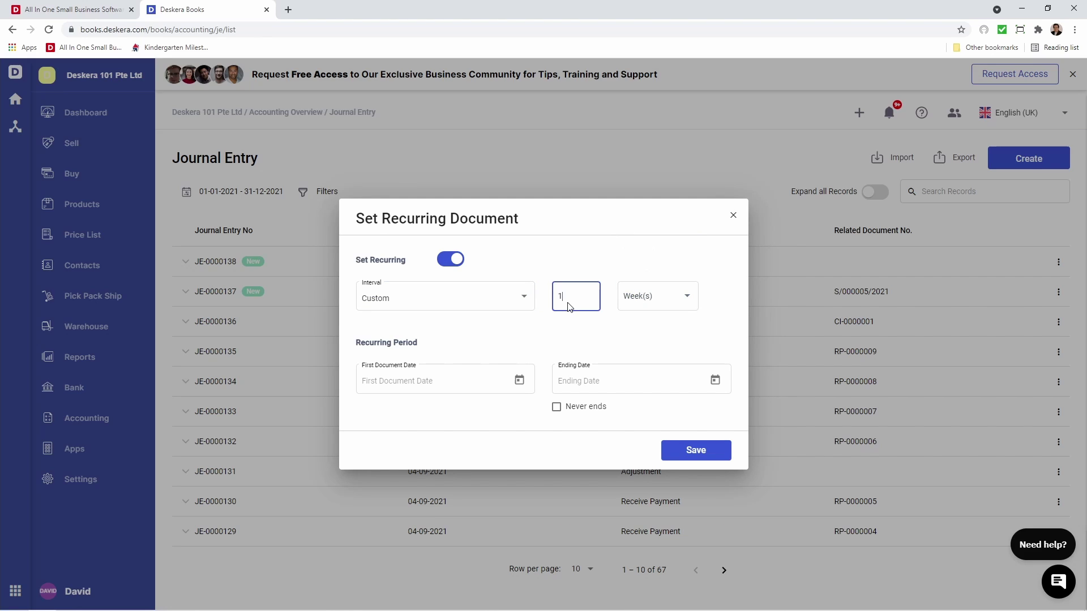
{"action": "key", "text": "BackSpace"}
{"action": "type", "text": "3"}
Set the first document date to 06-09-2021, pick ending date 30-09-2021, override it with Never ends, and save the recurring settings.
{"action": "left_click", "coordinate": [518, 379]}
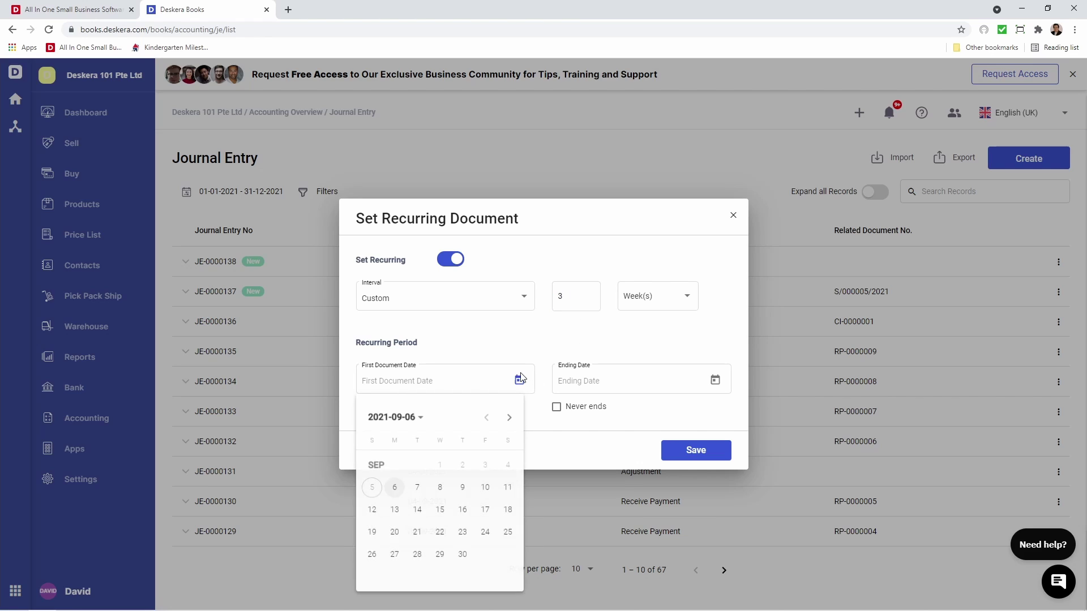
{"action": "left_click", "coordinate": [395, 489]}
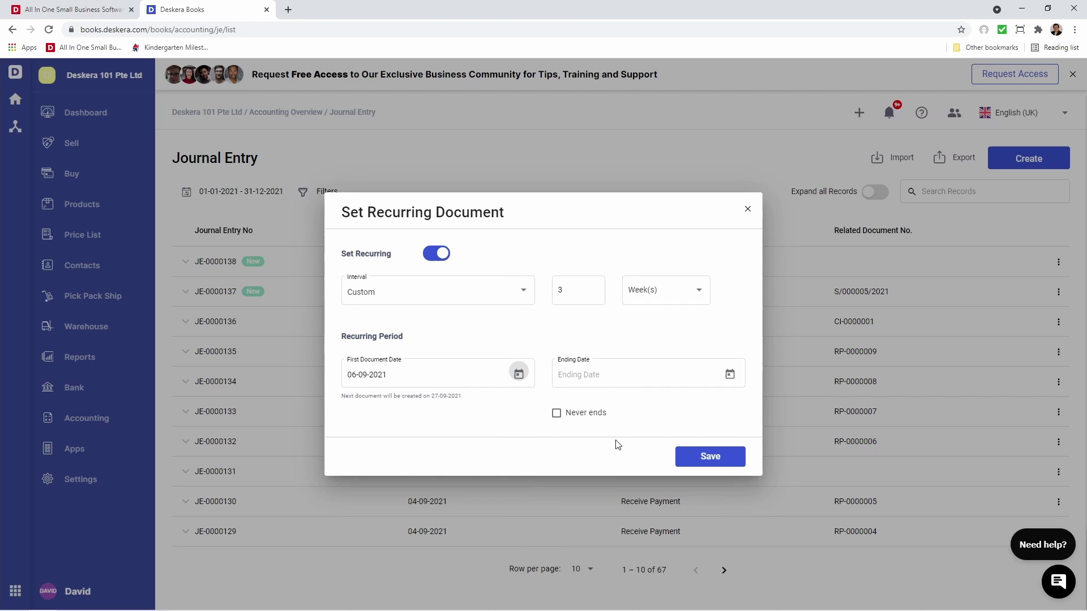
{"action": "left_click", "coordinate": [728, 383]}
{"action": "left_click", "coordinate": [655, 550]}
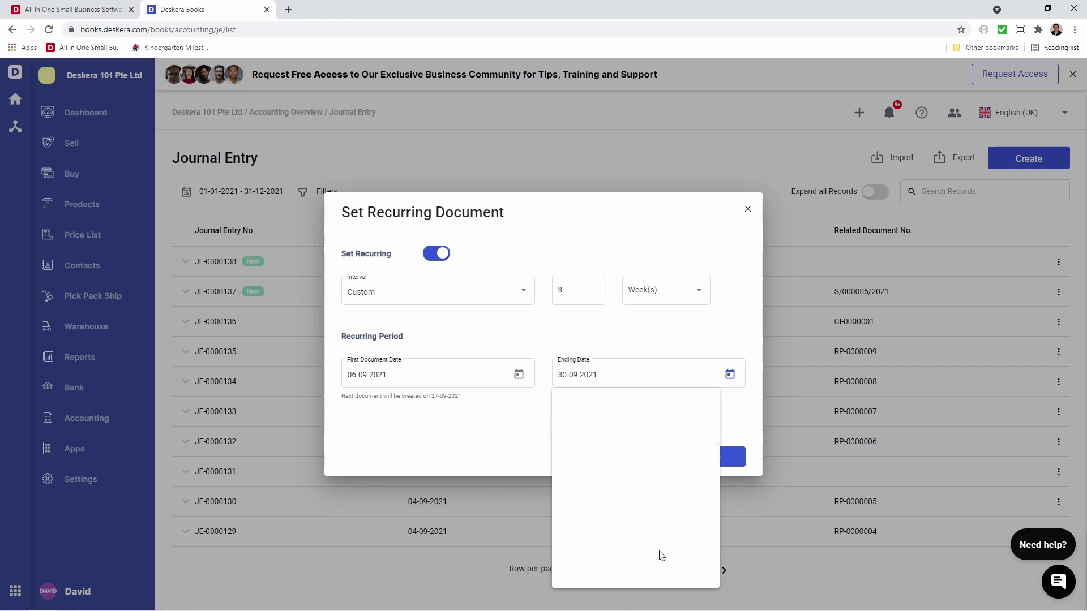
{"action": "left_click", "coordinate": [556, 413]}
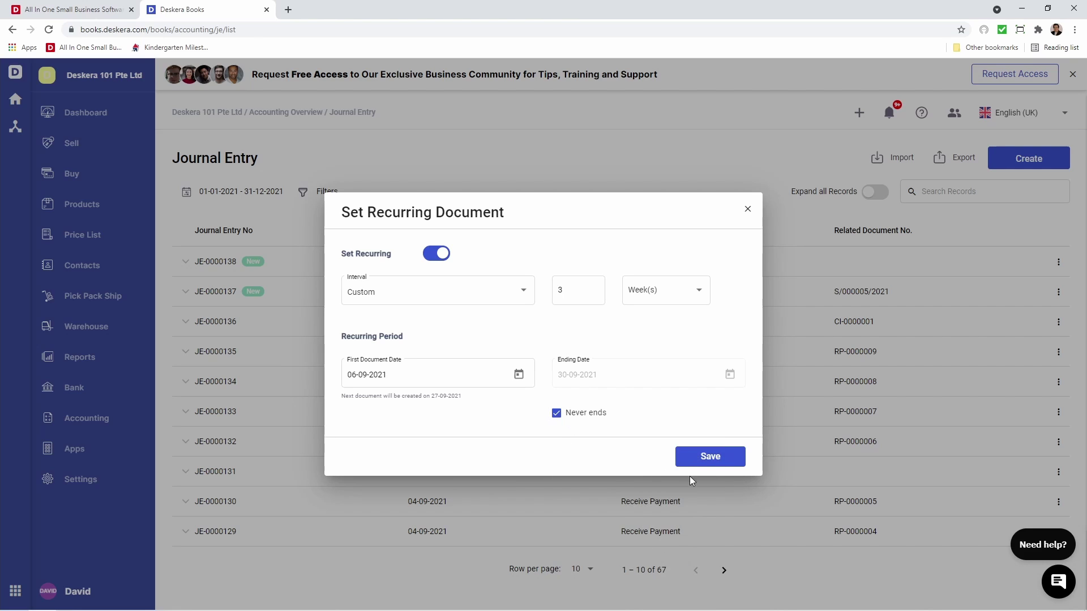
{"action": "left_click", "coordinate": [701, 461]}
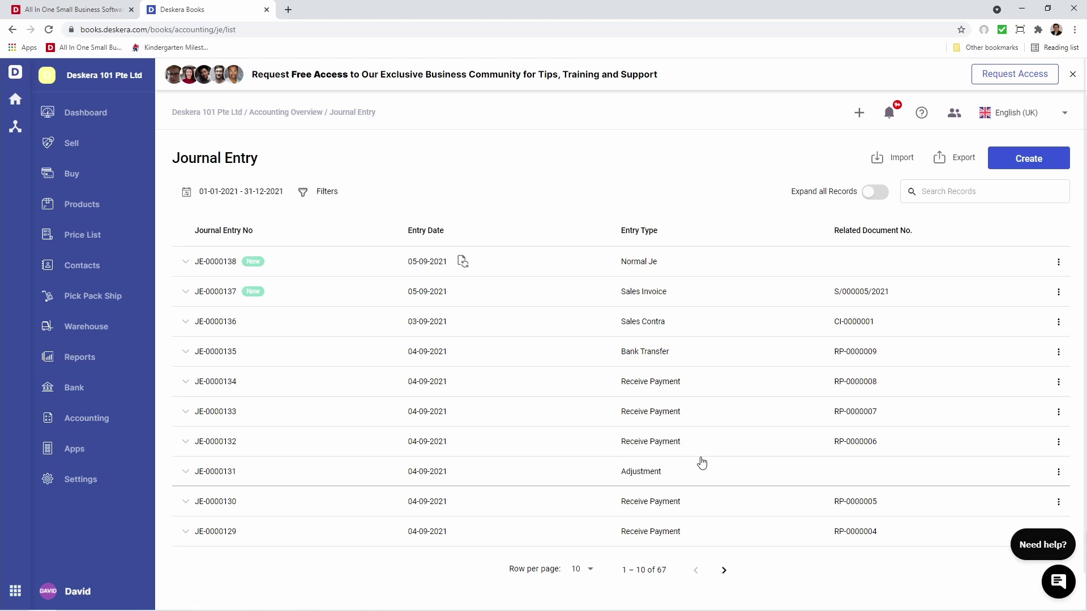
Start a Normal Journal Entries import, then download its sample file and open it in Excel for editing.
{"action": "left_click", "coordinate": [883, 158]}
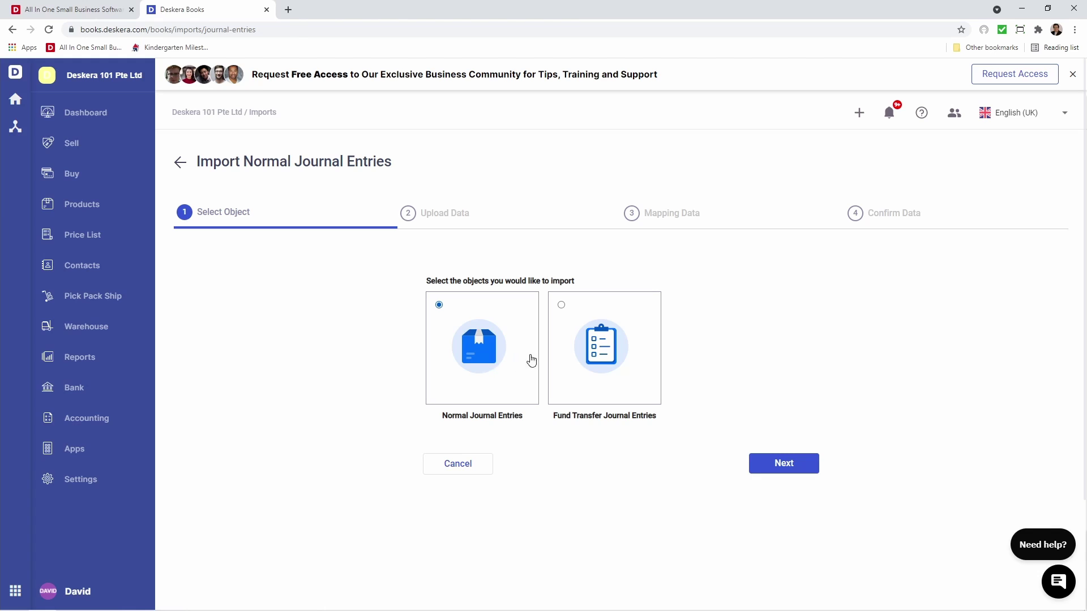
{"action": "left_click", "coordinate": [793, 467]}
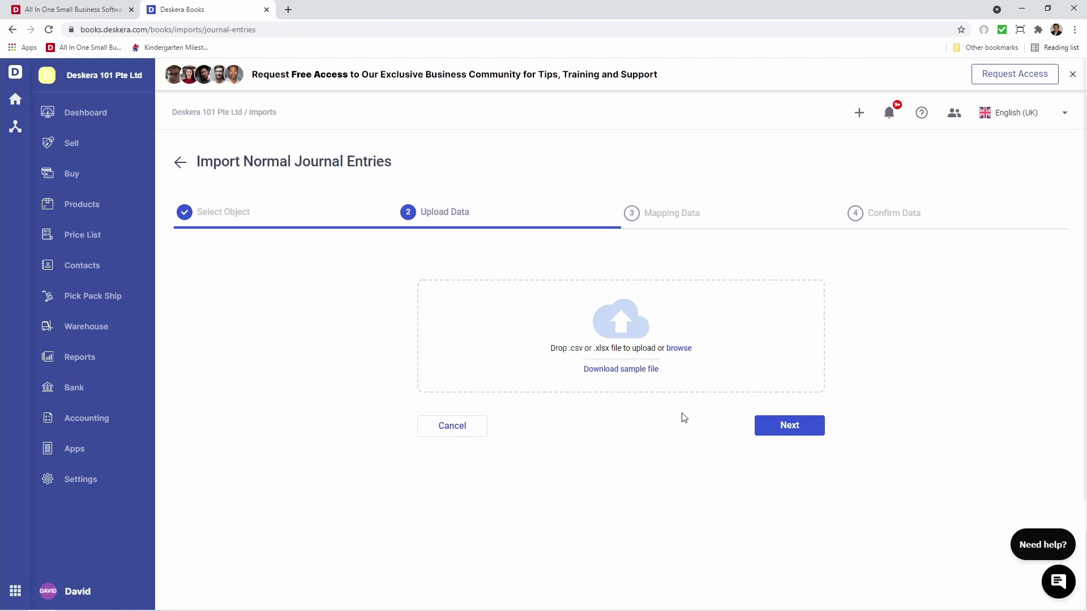
{"action": "left_click", "coordinate": [632, 378]}
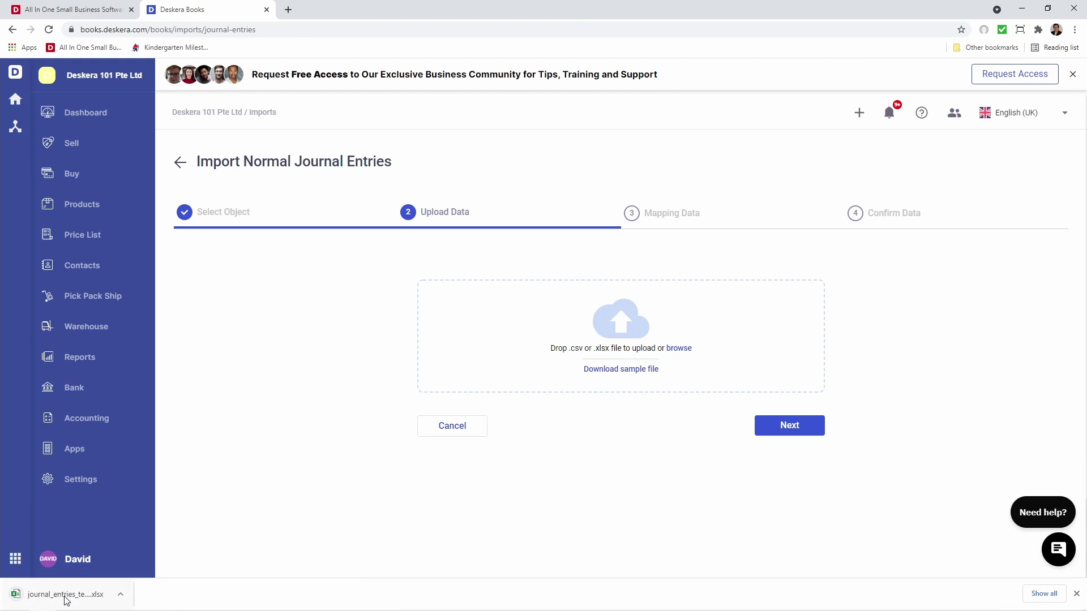
{"action": "left_click", "coordinate": [66, 595]}
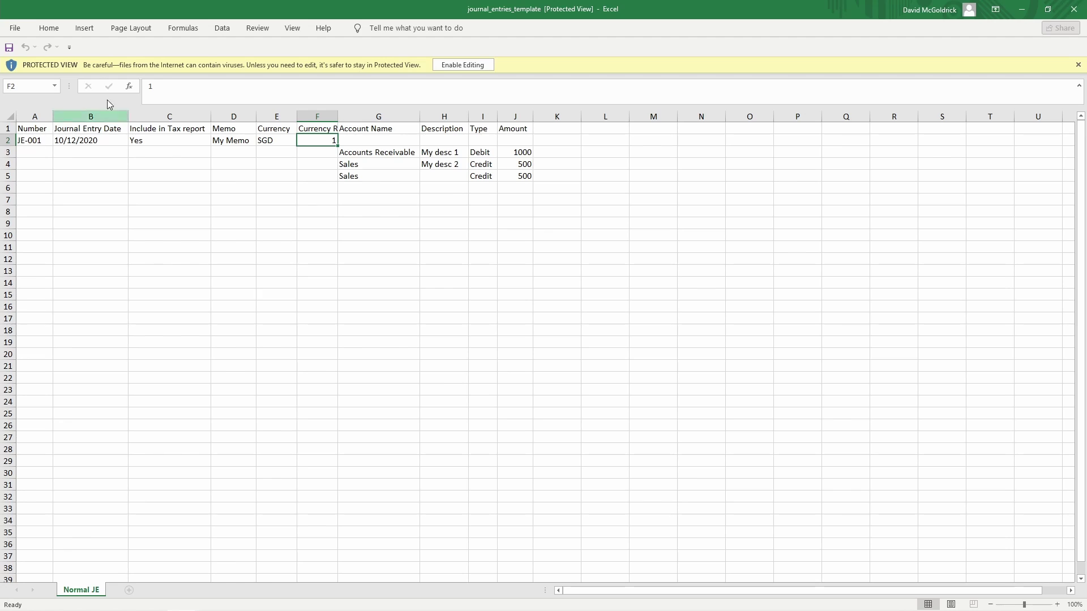
{"action": "left_click", "coordinate": [448, 66]}
Set the Journal Entry Date of the sample entry in cell B2 to 10/12/2021.
{"action": "scroll", "coordinate": [40, 190], "scroll_direction": "up", "scroll_amount": 4, "text": "ctrl"}
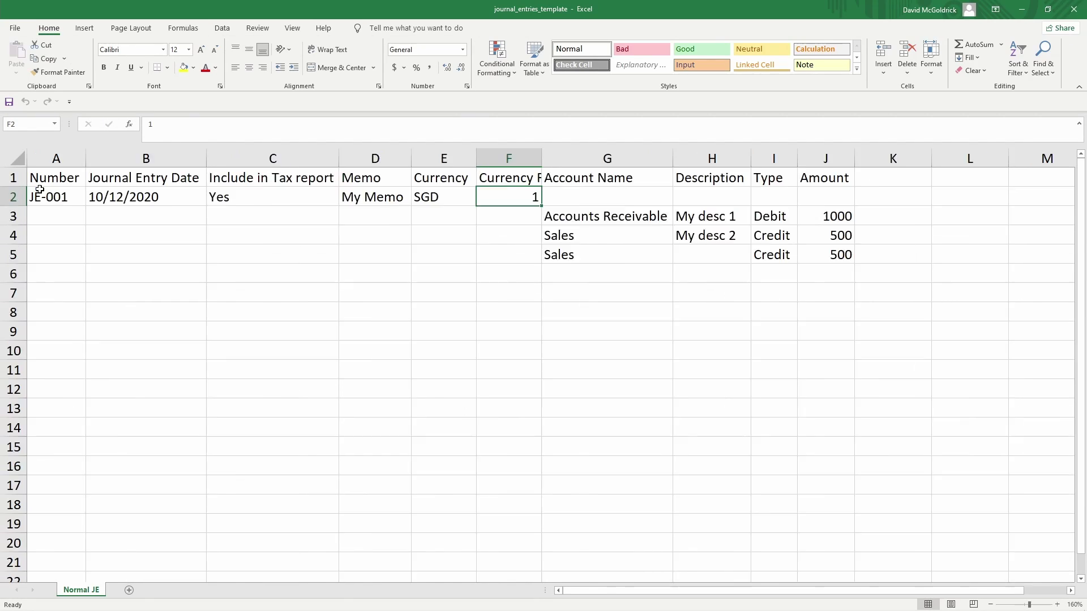
{"action": "scroll", "coordinate": [40, 190], "scroll_direction": "up", "scroll_amount": 2, "text": "ctrl"}
{"action": "scroll", "coordinate": [40, 189], "scroll_direction": "up", "scroll_amount": 2, "text": "ctrl"}
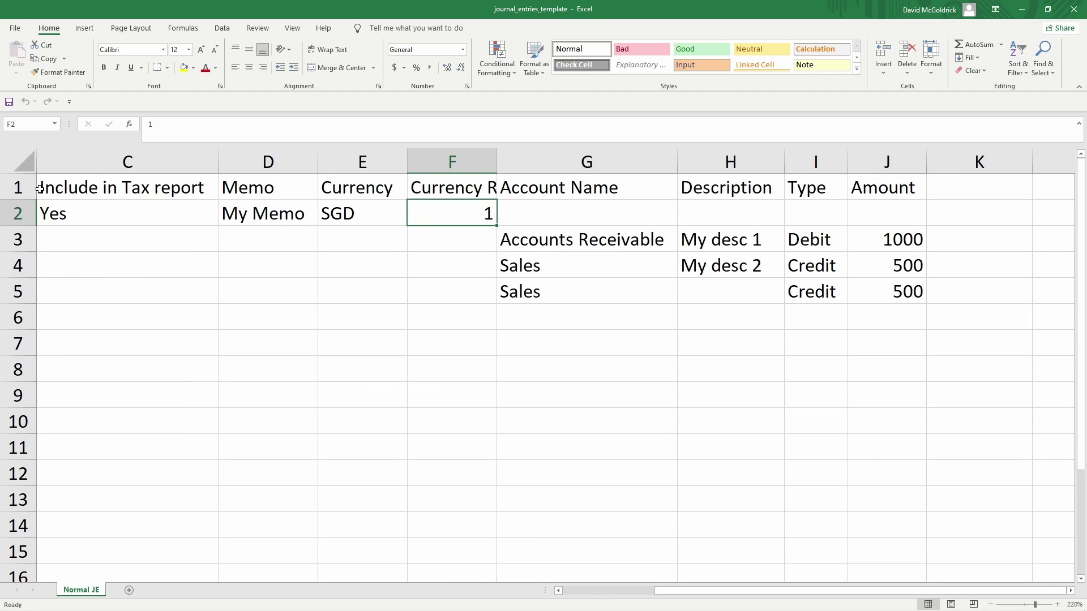
{"action": "scroll", "coordinate": [39, 190], "scroll_direction": "down", "scroll_amount": 3, "text": "ctrl"}
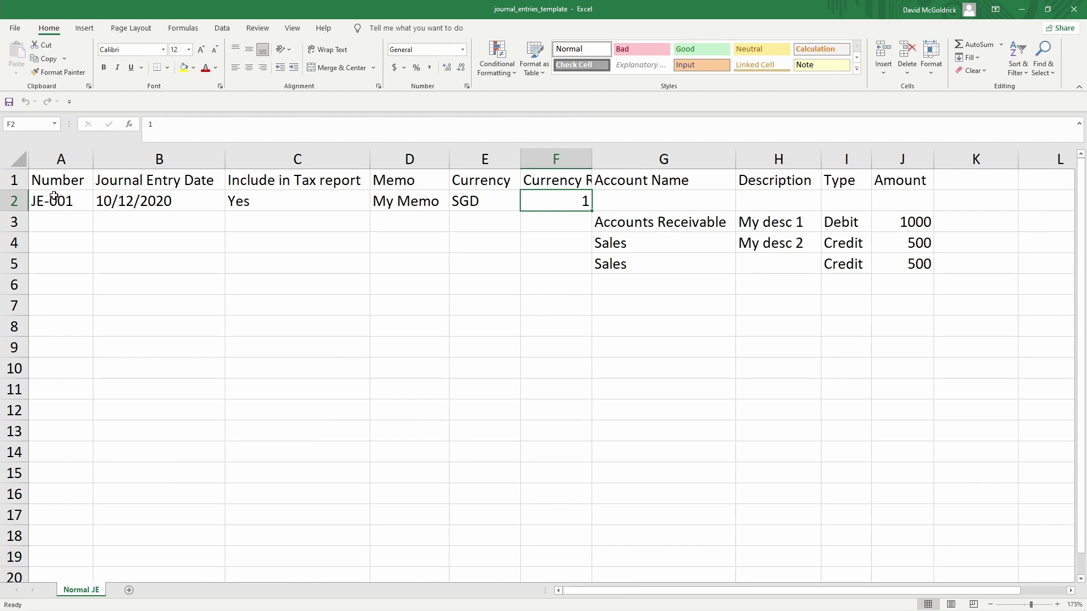
{"action": "left_click", "coordinate": [48, 201]}
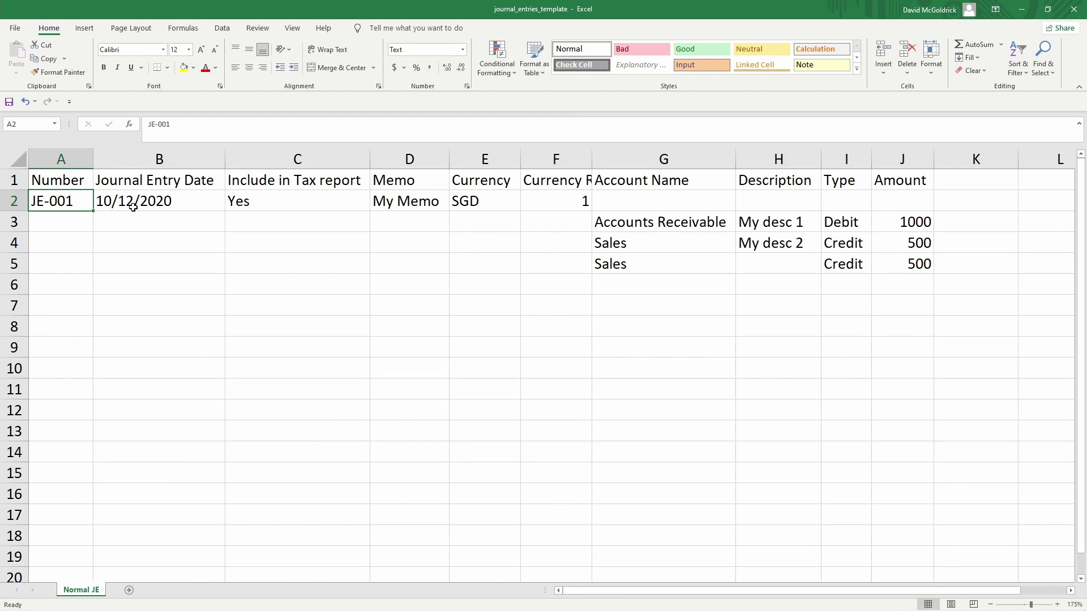
{"action": "left_click", "coordinate": [133, 207]}
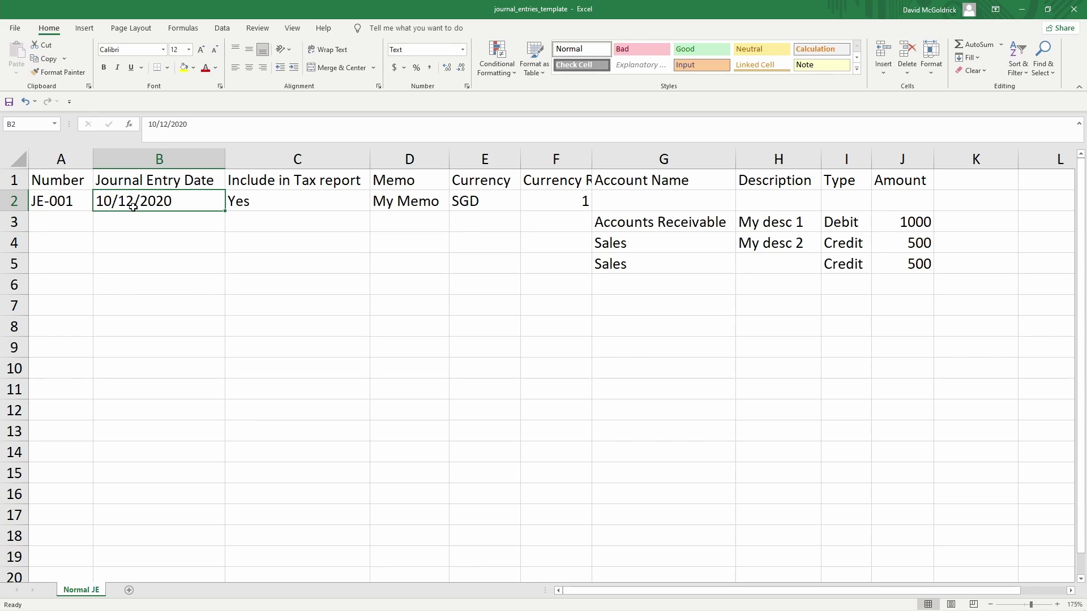
{"action": "left_click", "coordinate": [206, 126]}
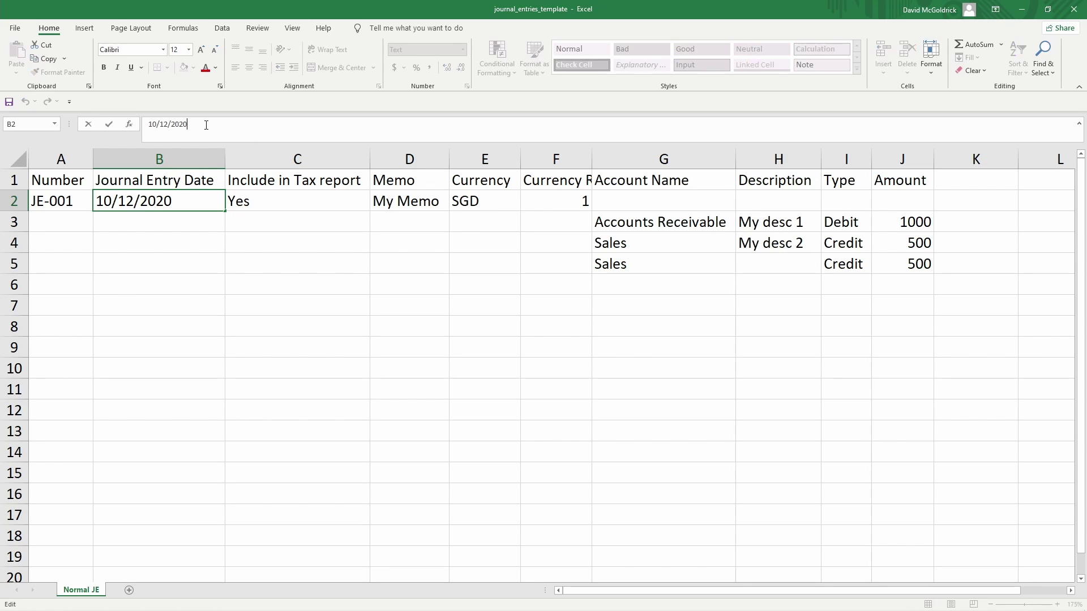
{"action": "key", "text": "BackSpace"}
{"action": "type", "text": "1"}
{"action": "key", "text": "Return"}
Fit the width of column F to its full Currency Rate heading.
{"action": "key", "text": "Right"}
{"action": "key", "text": "Up"}
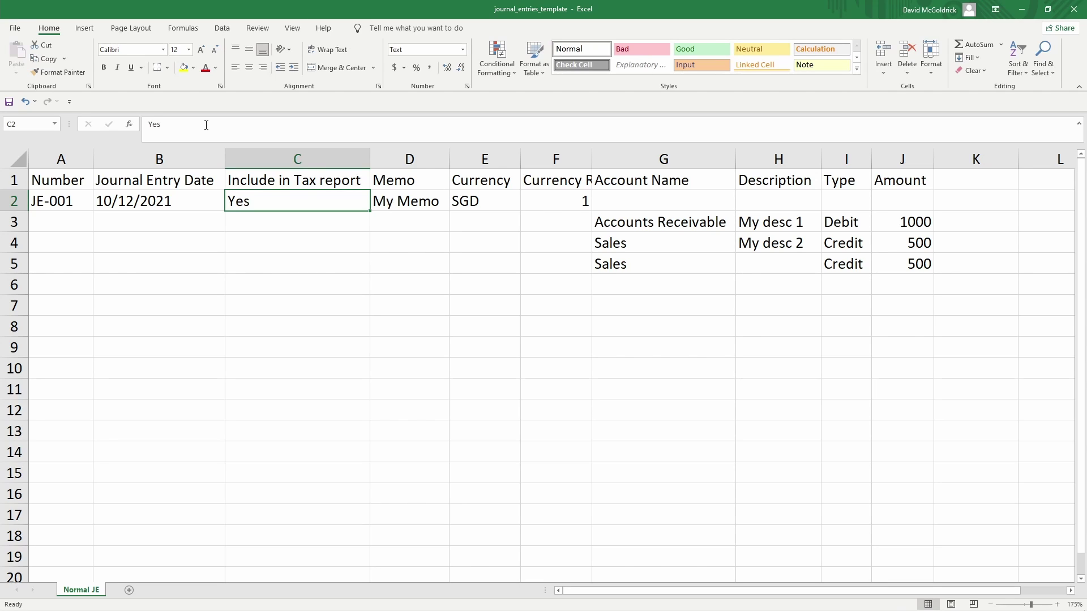
{"action": "key", "text": "Right"}
{"action": "key", "text": "Right"}
{"action": "key", "text": "Right"}
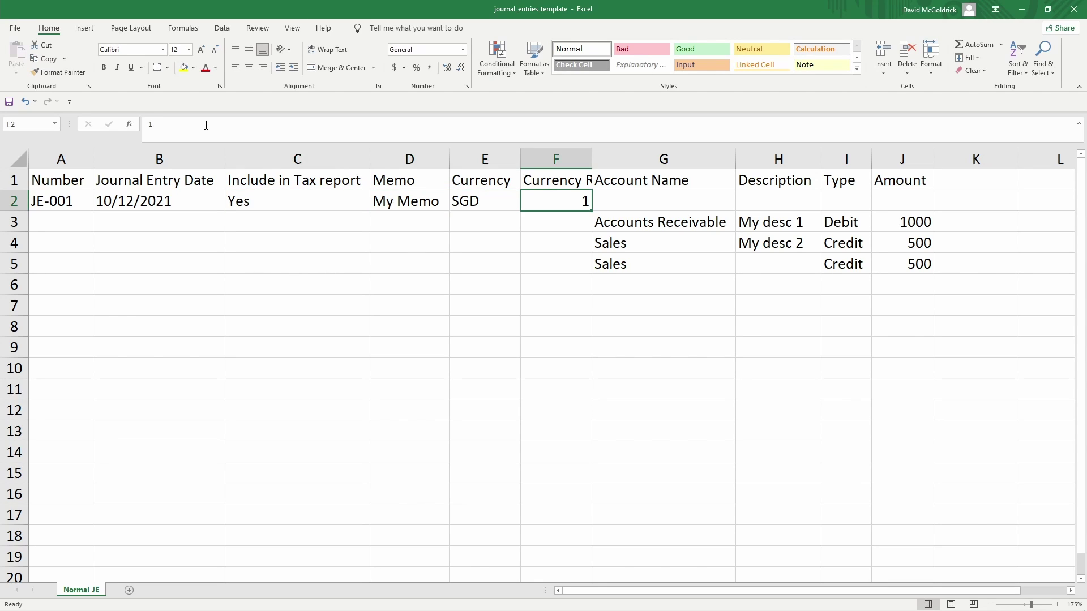
{"action": "double_click", "coordinate": [591, 159]}
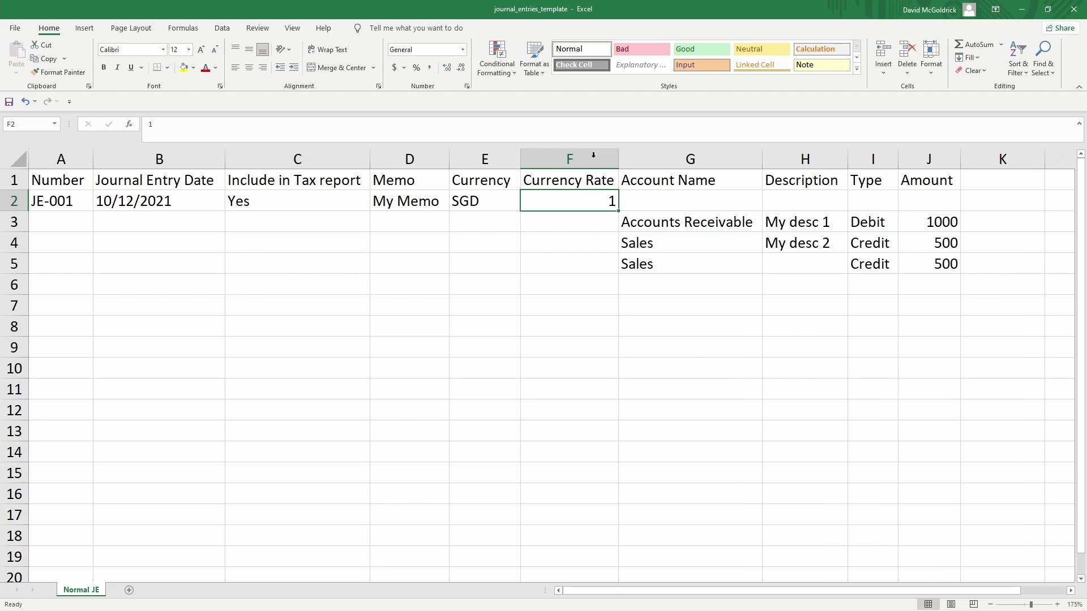
Examine how the template lays out the entry's account lines, with account name, description, debit or credit type and amount.
{"action": "left_click", "coordinate": [667, 199]}
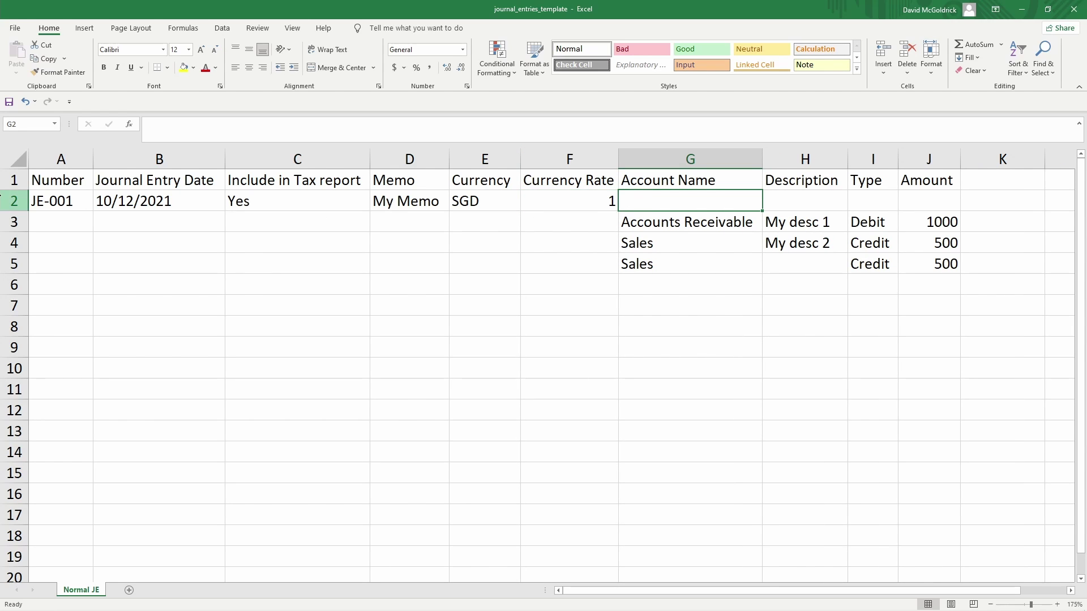
{"action": "left_click", "coordinate": [14, 201]}
{"action": "left_click", "coordinate": [555, 221]}
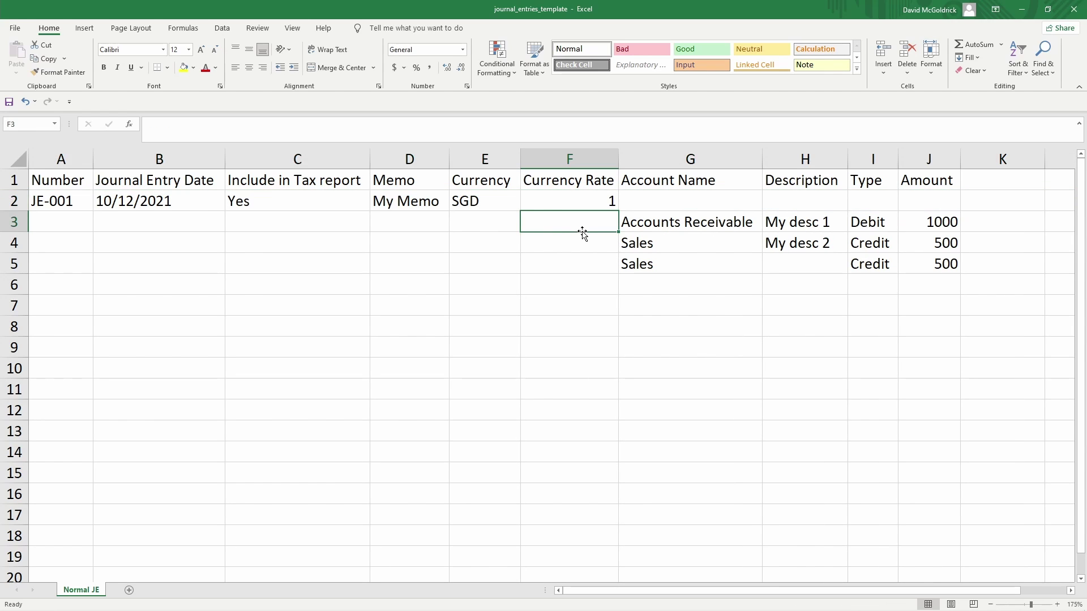
{"action": "left_click", "coordinate": [667, 235]}
{"action": "left_click", "coordinate": [657, 219]}
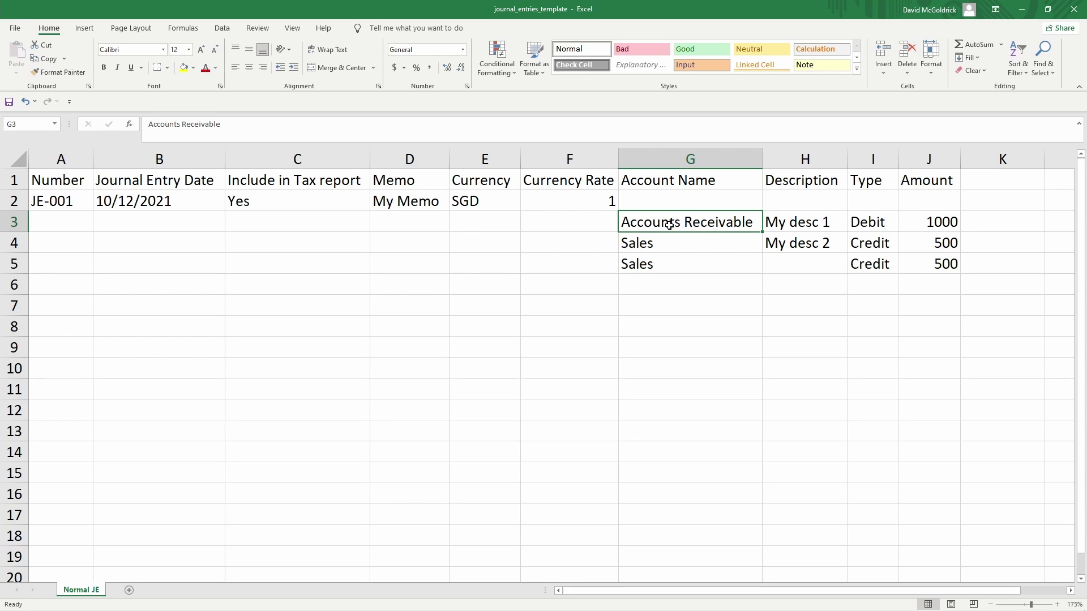
{"action": "key", "text": "Right"}
{"action": "key", "text": "Right"}
{"action": "key", "text": "Down"}
{"action": "key", "text": "Down"}
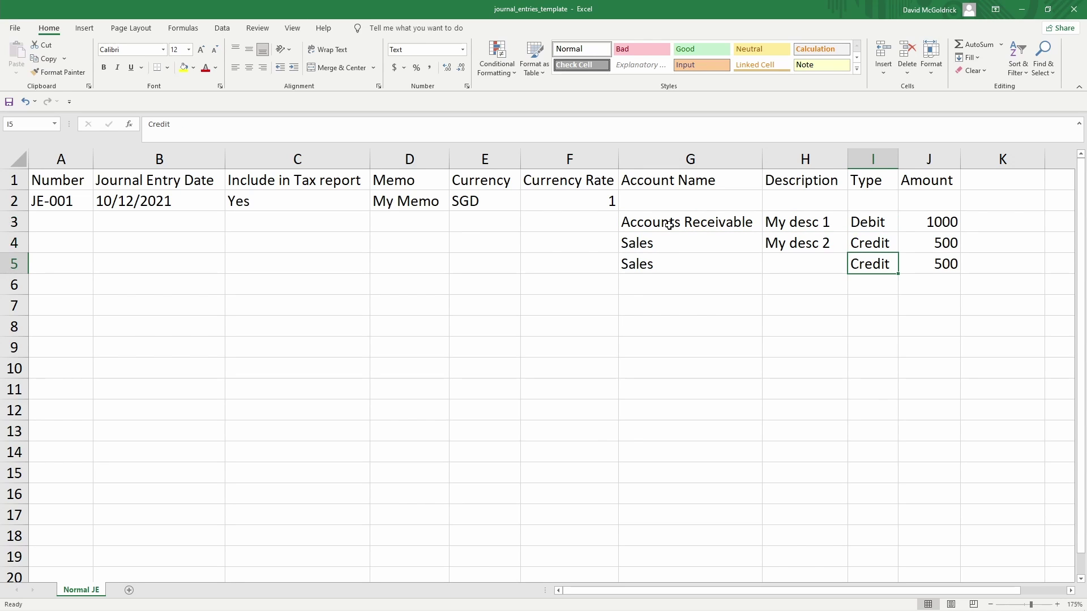
{"action": "key", "text": "Right"}
{"action": "key", "text": "Up"}
{"action": "key", "text": "Up"}
{"action": "key", "text": "Up"}
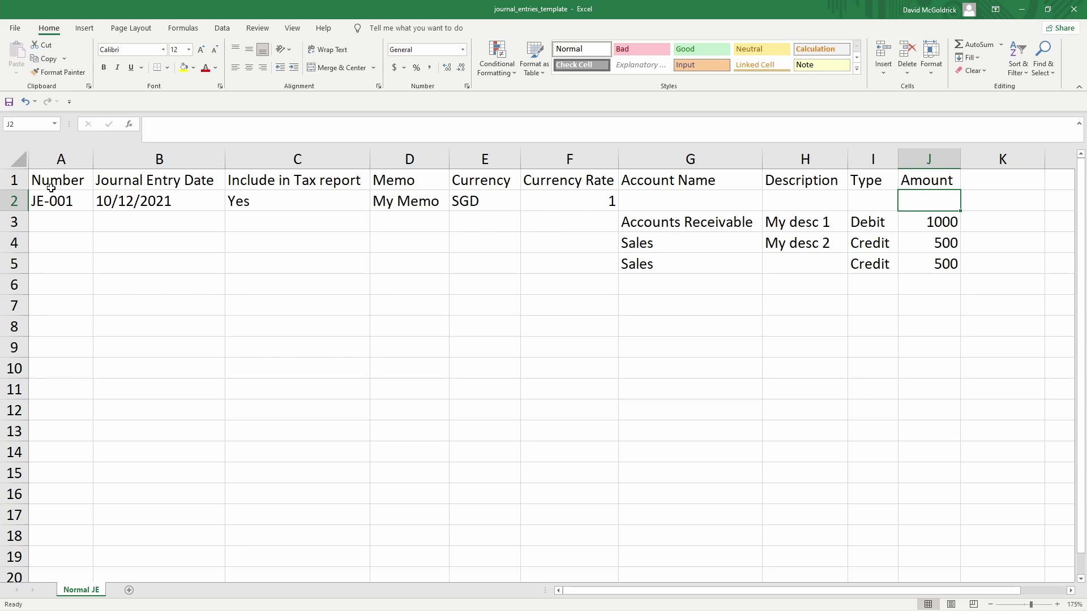
Close the workbook, switch to Deskera Books and upload journal_entries_template.xlsx to the import, continuing to the data mapping.
{"action": "left_click", "coordinate": [1073, 10]}
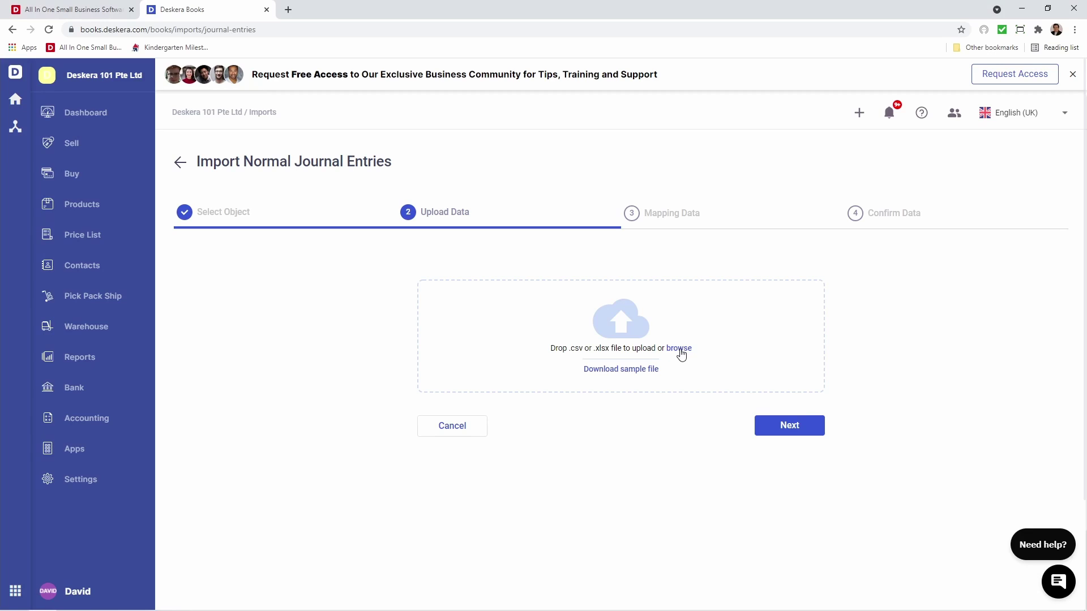
{"action": "left_click", "coordinate": [634, 368]}
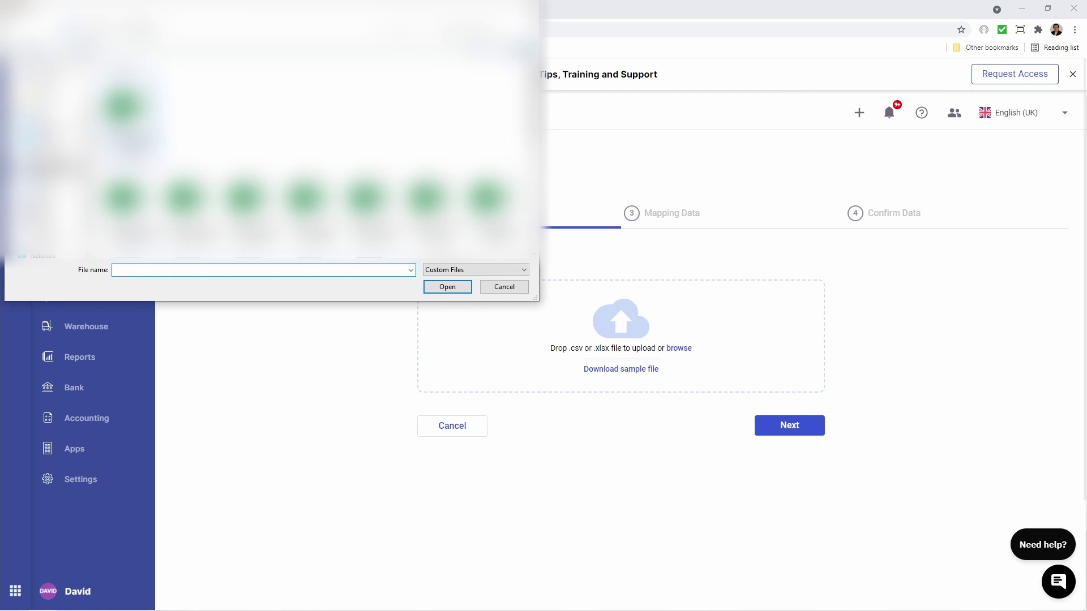
{"action": "left_click", "coordinate": [129, 132]}
{"action": "left_click", "coordinate": [447, 286]}
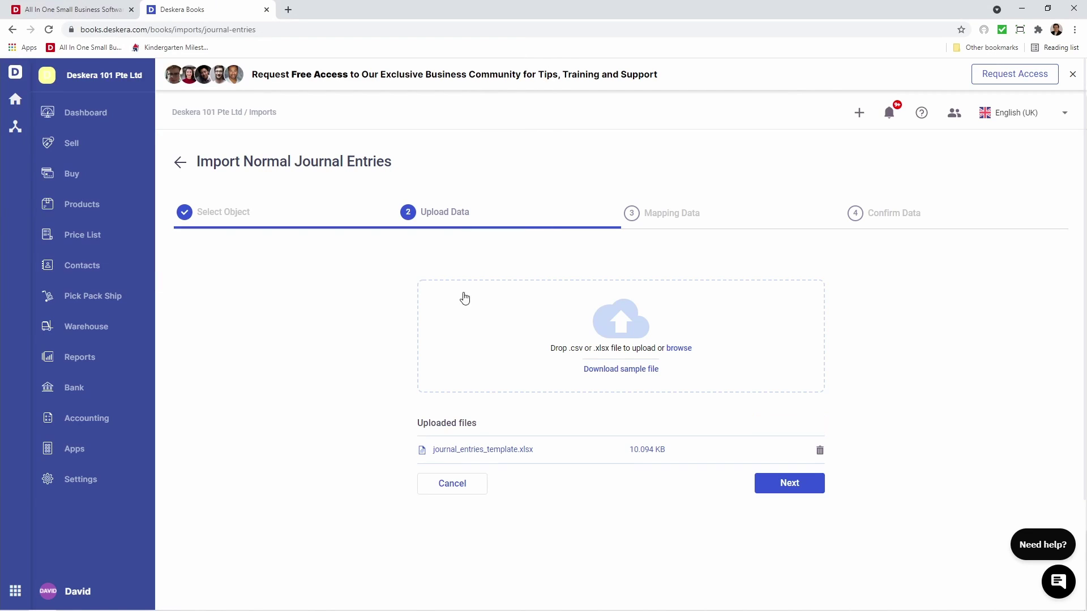
{"action": "left_click", "coordinate": [779, 485]}
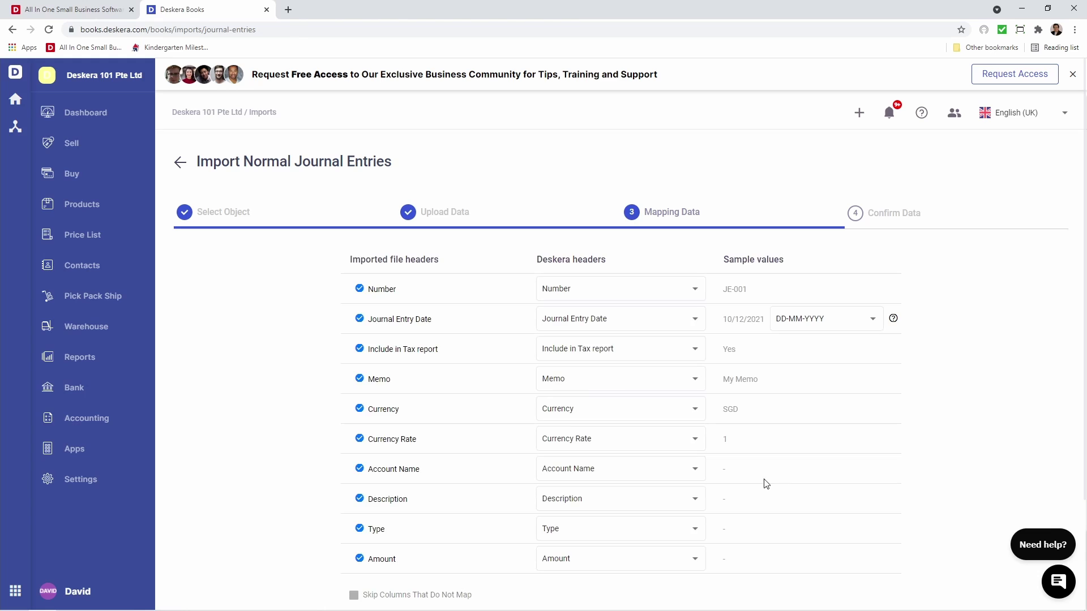
Set the Journal Entry Date format to MM/DD/YYYY in the header mapping and continue to data confirmation.
{"action": "scroll", "coordinate": [510, 416], "scroll_direction": "down", "scroll_amount": 3}
{"action": "scroll", "coordinate": [510, 416], "scroll_direction": "up", "scroll_amount": 3}
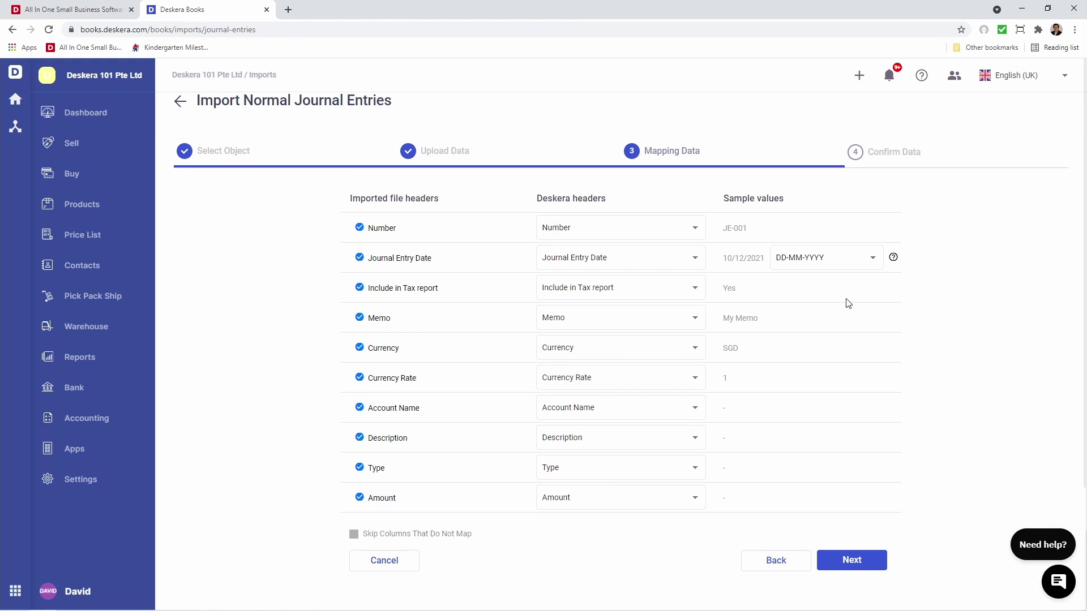
{"action": "left_click", "coordinate": [880, 264]}
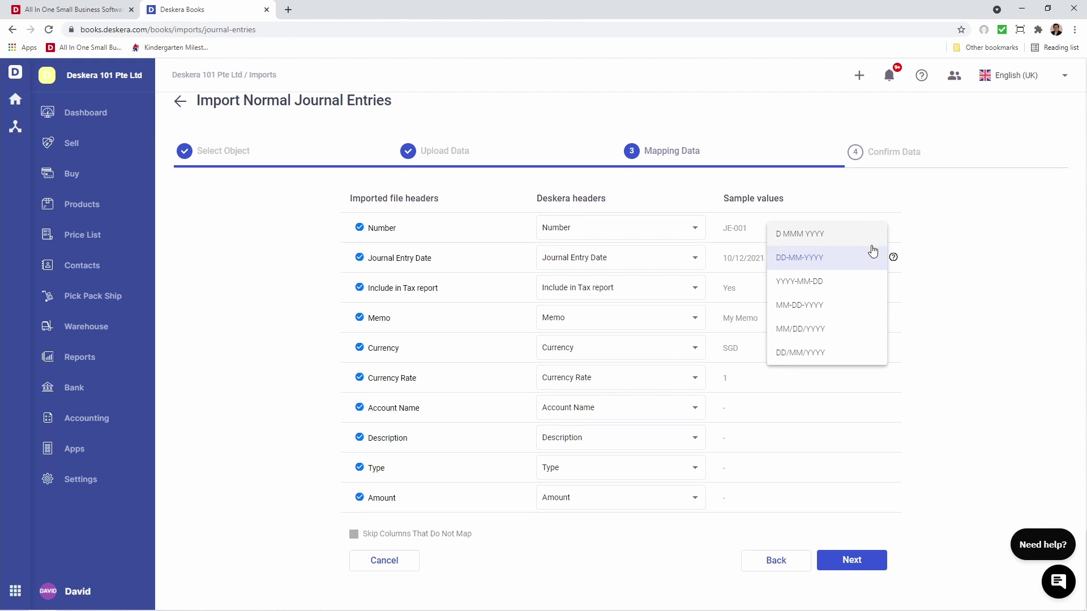
{"action": "left_click", "coordinate": [860, 341]}
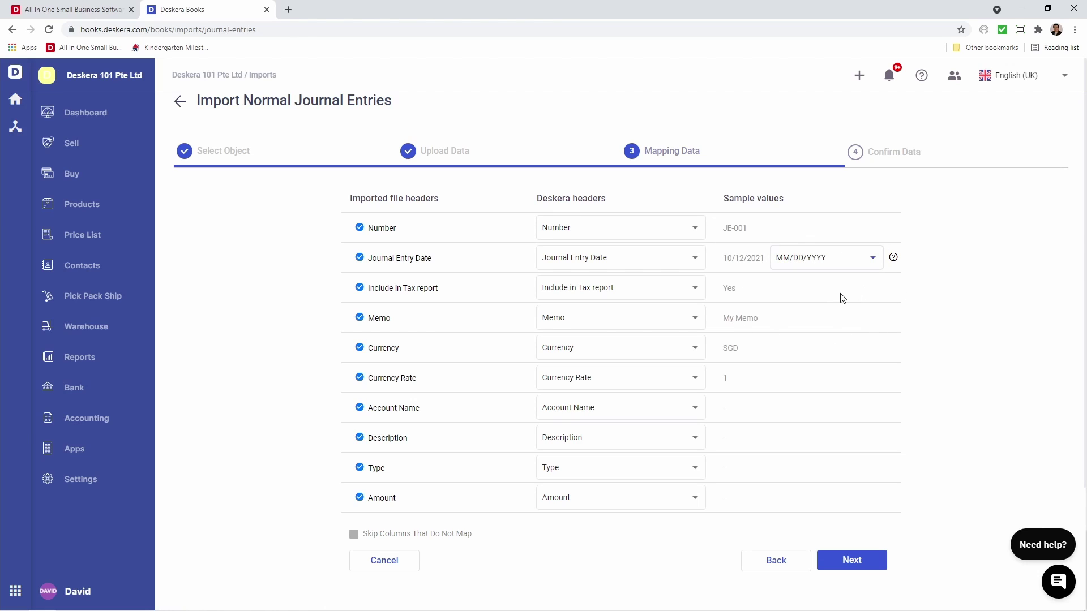
{"action": "left_click", "coordinate": [846, 572]}
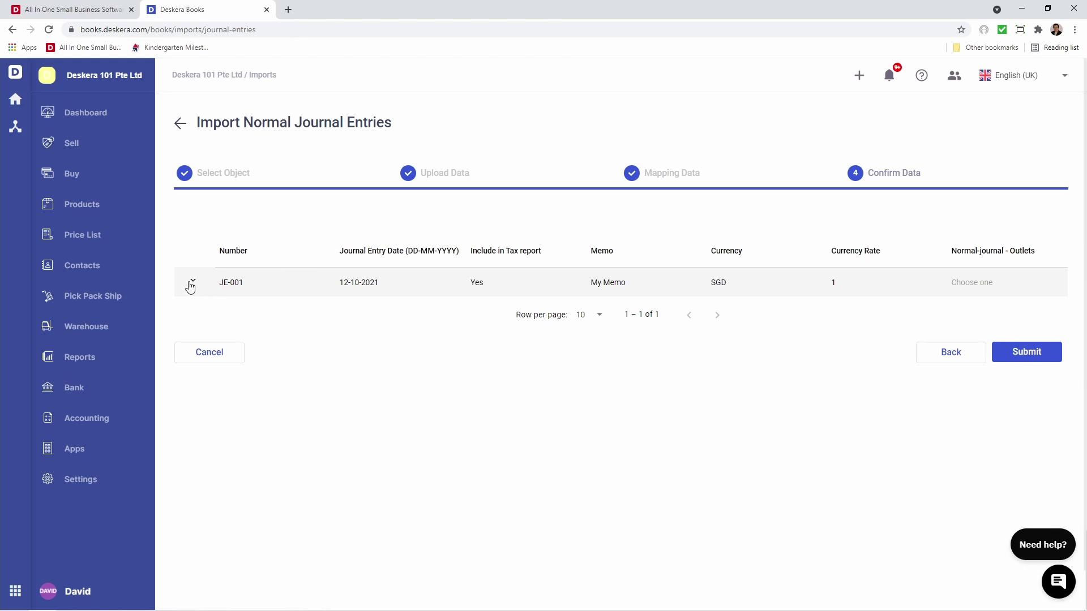
Expand the entry's lines and set the credit amounts of the two Sales lines to 400 and 600.
{"action": "left_click", "coordinate": [193, 283]}
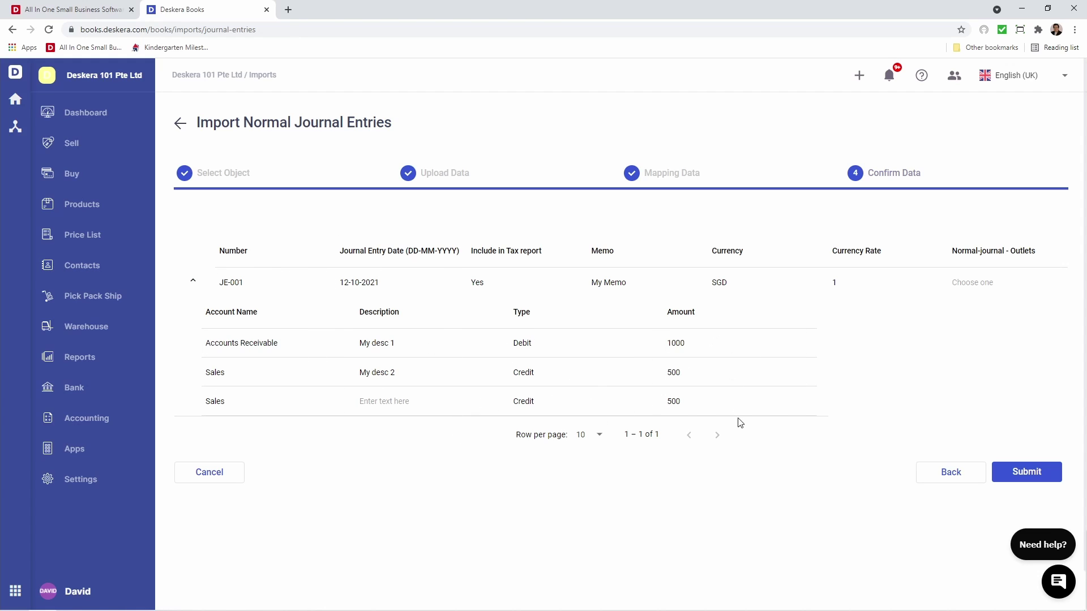
{"action": "left_click", "coordinate": [691, 370]}
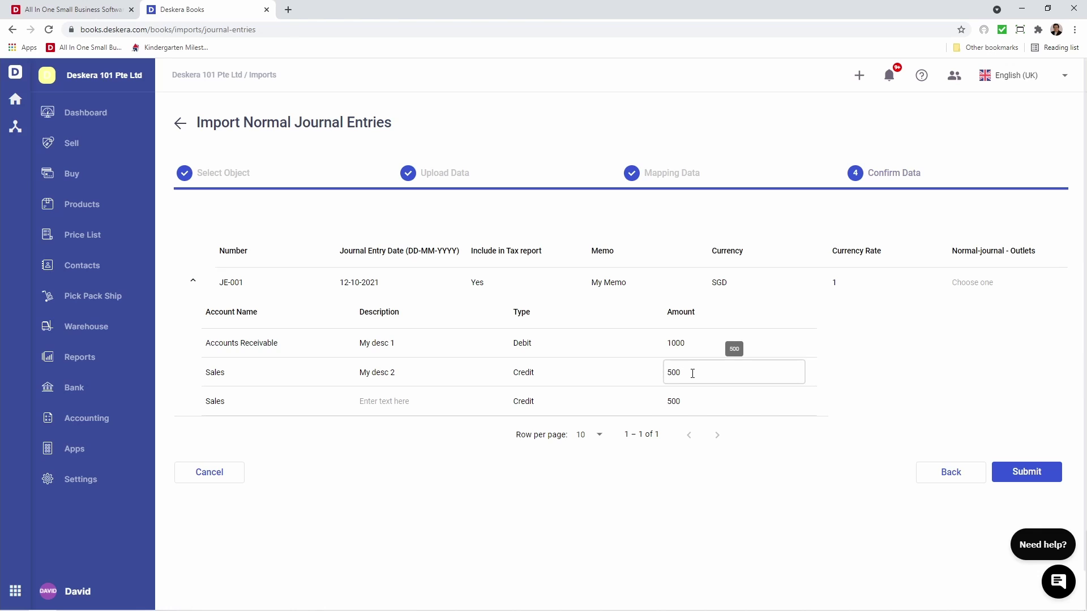
{"action": "left_click", "coordinate": [692, 373]}
{"action": "key", "text": "BackSpace"}
{"action": "key", "text": "BackSpace"}
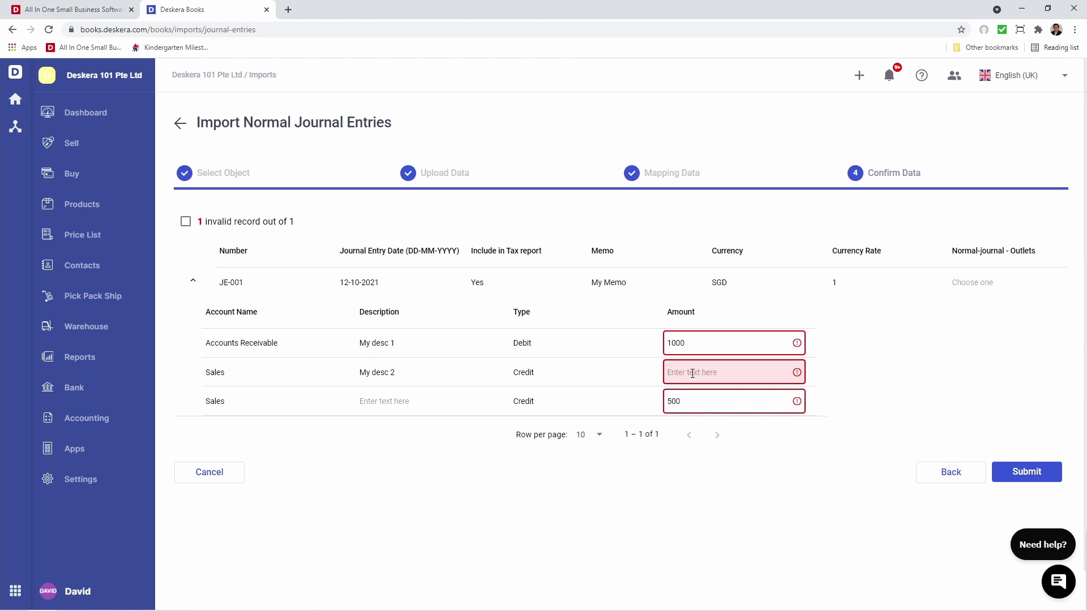
{"action": "type", "text": "400"}
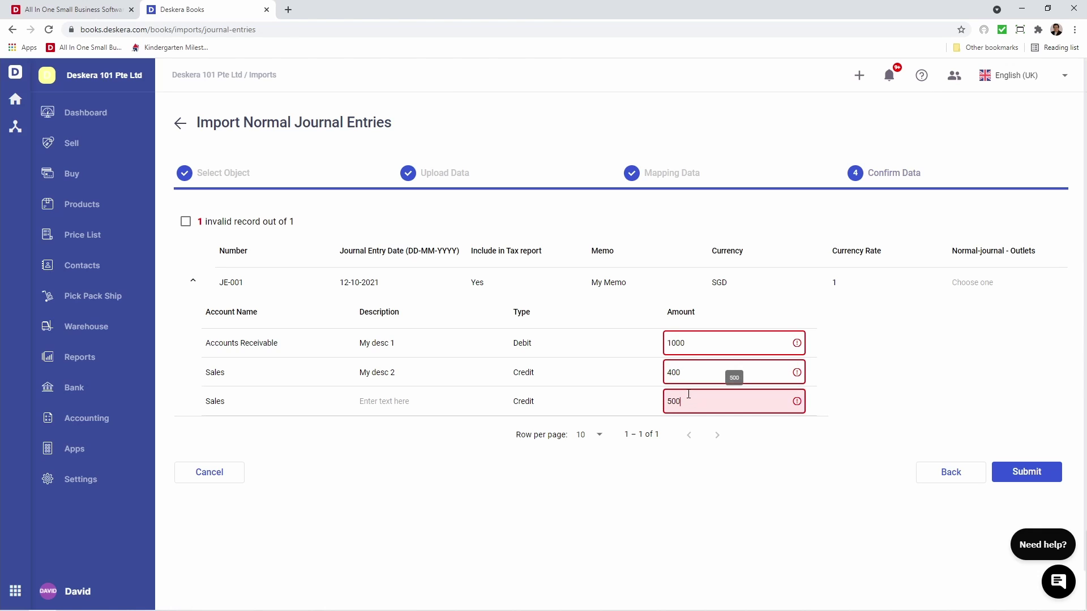
{"action": "key", "text": "BackSpace"}
{"action": "key", "text": "BackSpace"}
{"action": "type", "text": "600"}
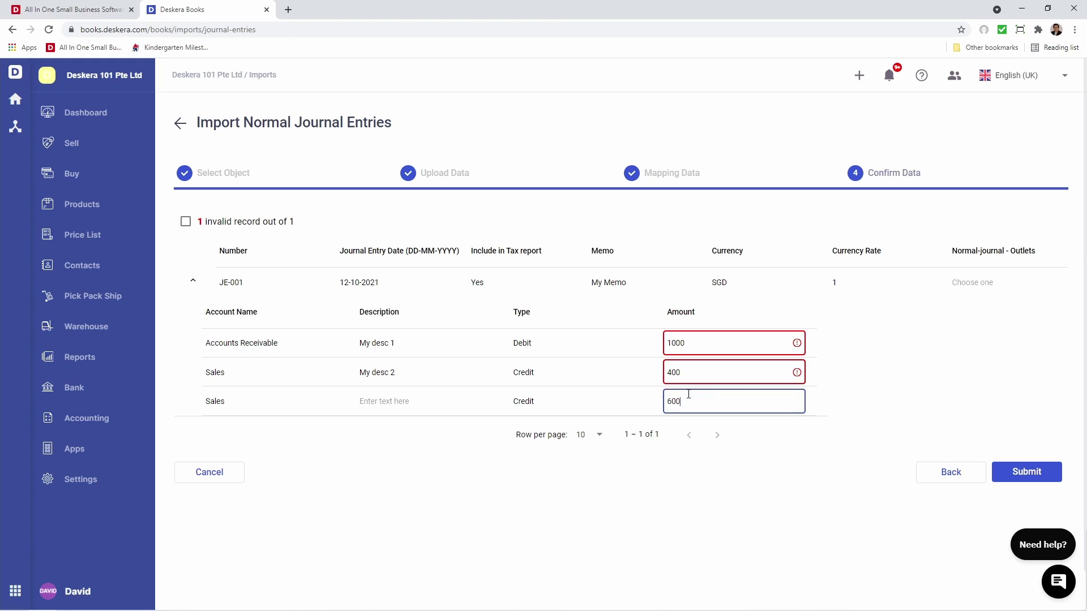
{"action": "left_click", "coordinate": [709, 517]}
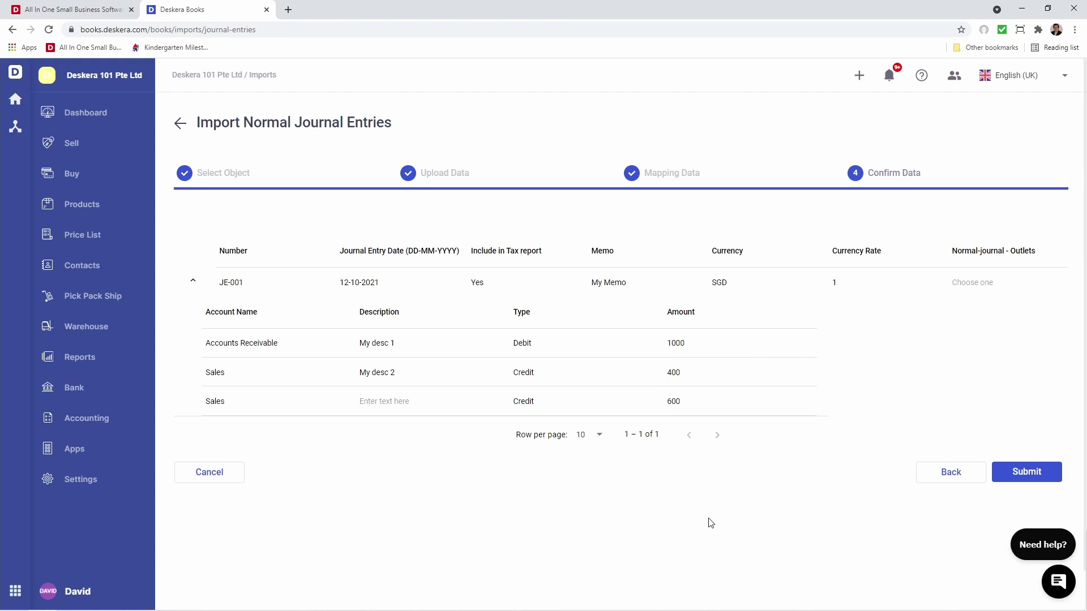
Submit the import, expand the imported entry in the journal list and show the options of its 600 Sales line.
{"action": "left_click", "coordinate": [1045, 476]}
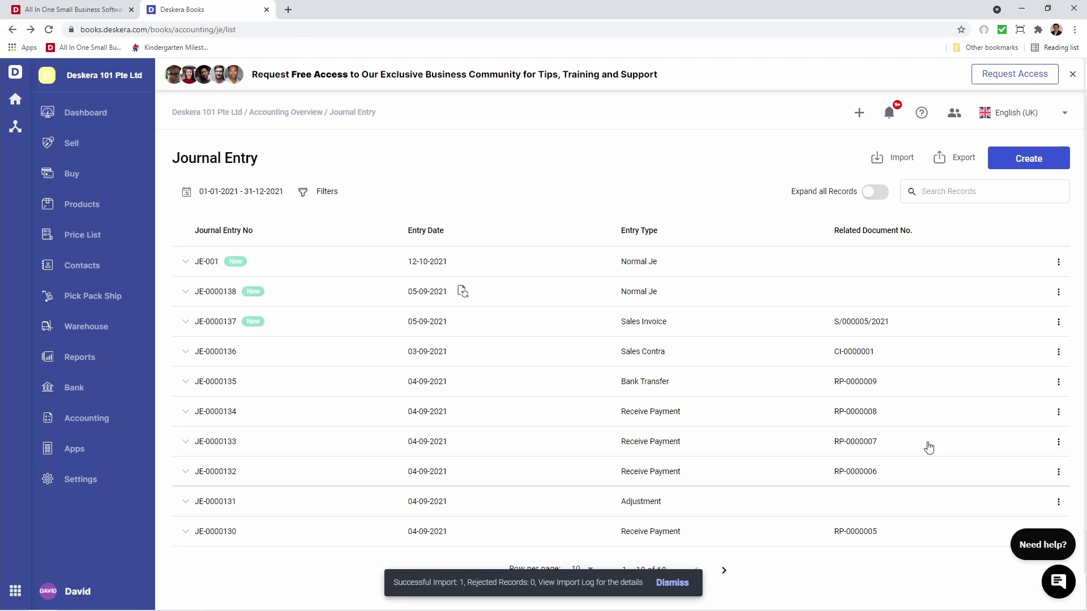
{"action": "left_click", "coordinate": [184, 263]}
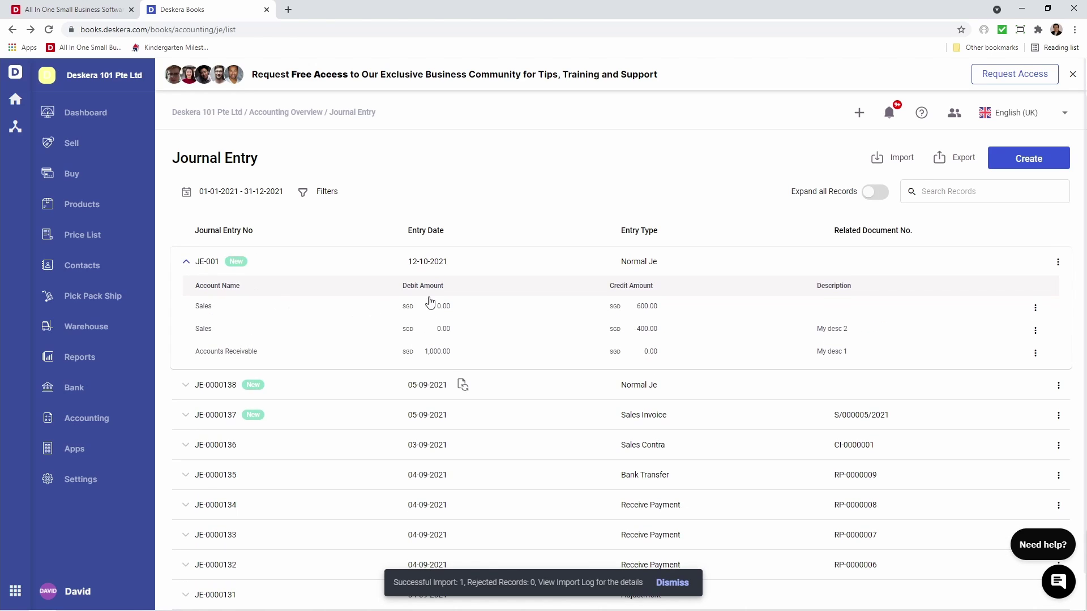
{"action": "left_click", "coordinate": [1034, 309]}
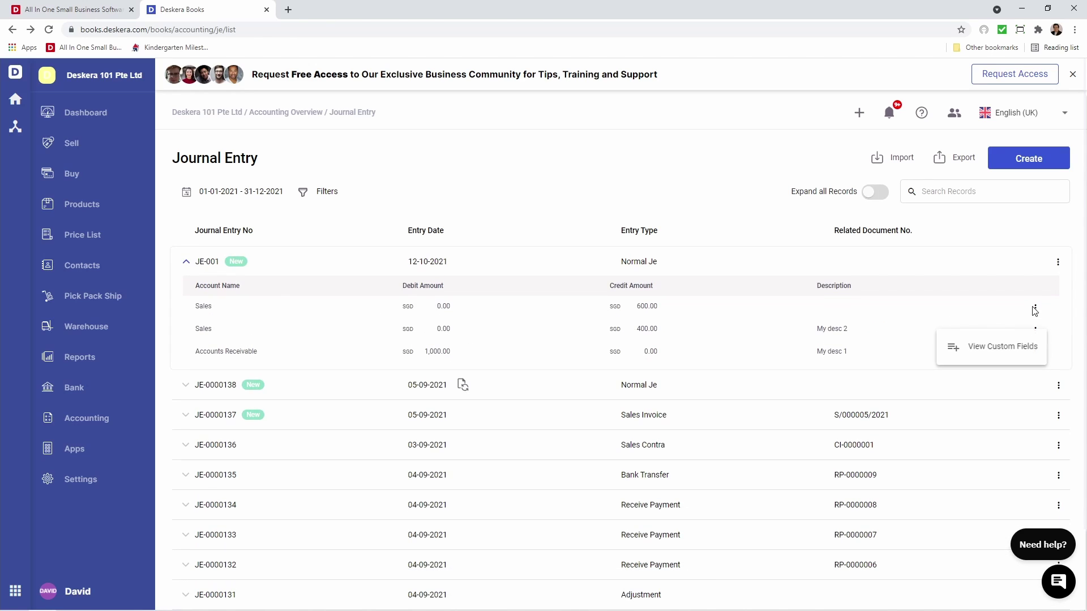
Show the available actions for the imported entry JE-001 and dismiss them.
{"action": "left_click", "coordinate": [1057, 264]}
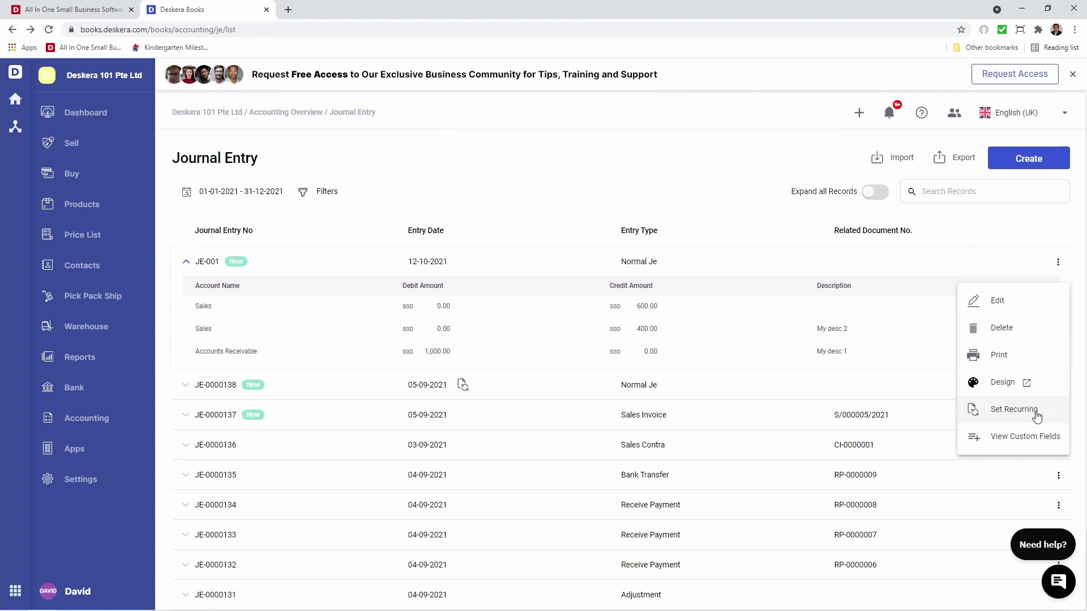
{"action": "left_click", "coordinate": [731, 258]}
Create a new fund transfer journal entry with the journal date 05-09-2021.
{"action": "left_click", "coordinate": [1041, 165]}
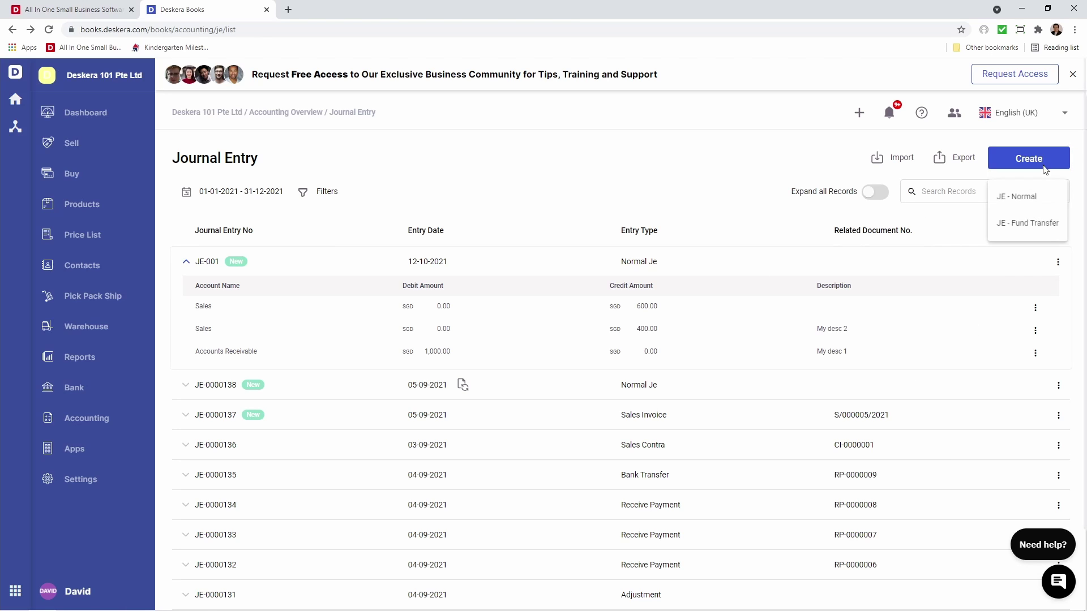
{"action": "left_click", "coordinate": [1052, 236]}
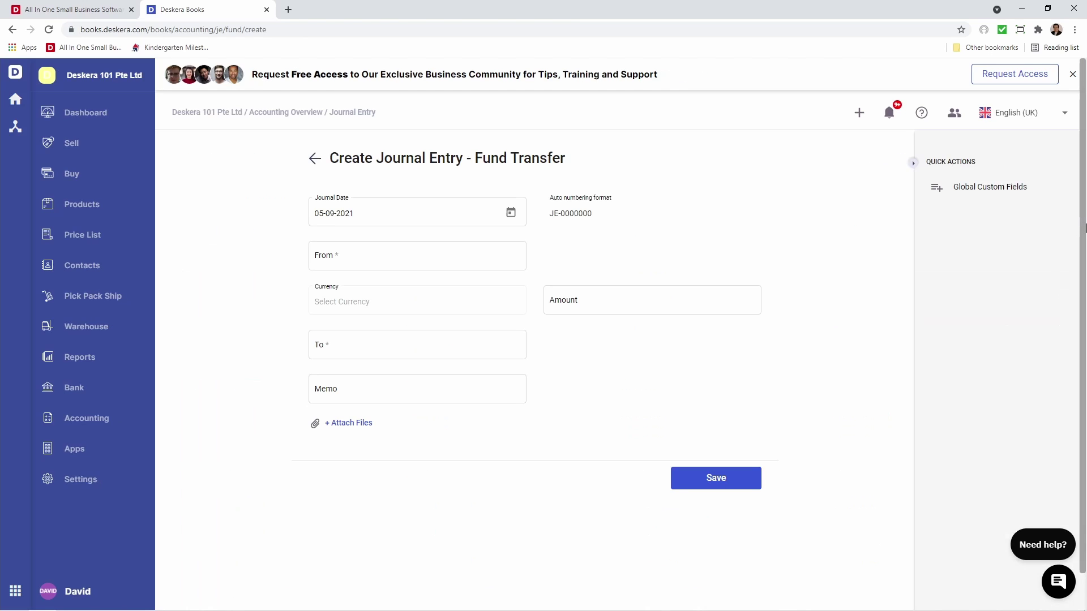
{"action": "left_click", "coordinate": [511, 215]}
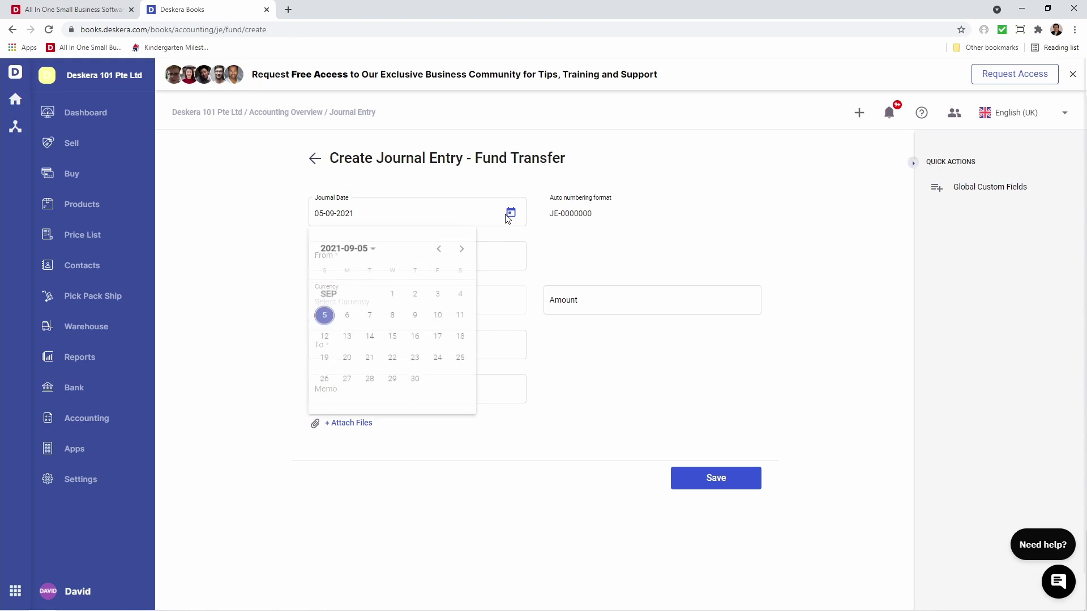
{"action": "left_click", "coordinate": [322, 322]}
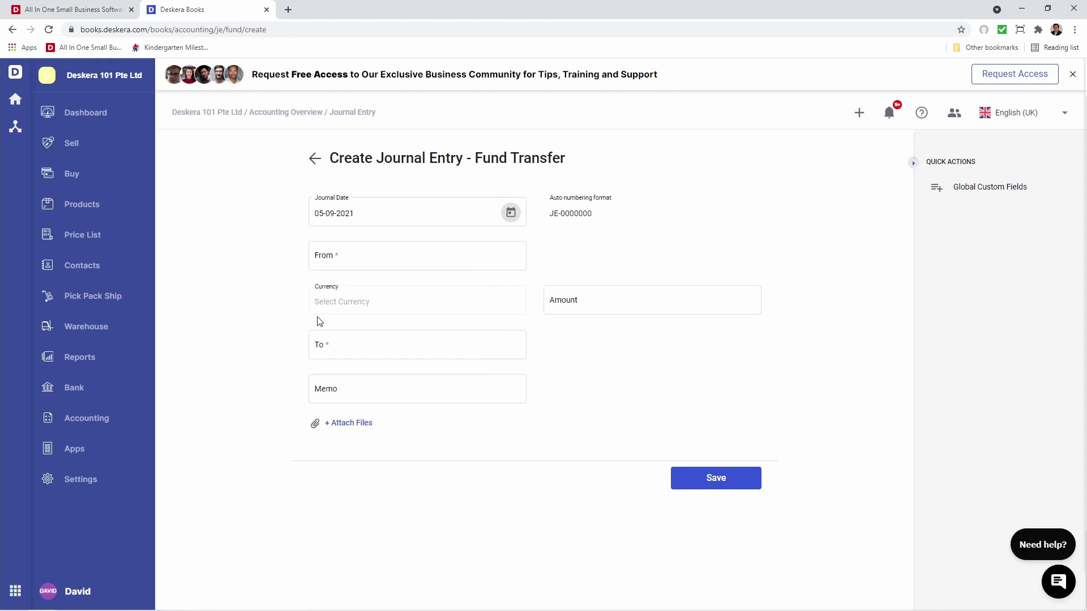
Try Bank of America as the account the funds are transferred from.
{"action": "left_click", "coordinate": [341, 254]}
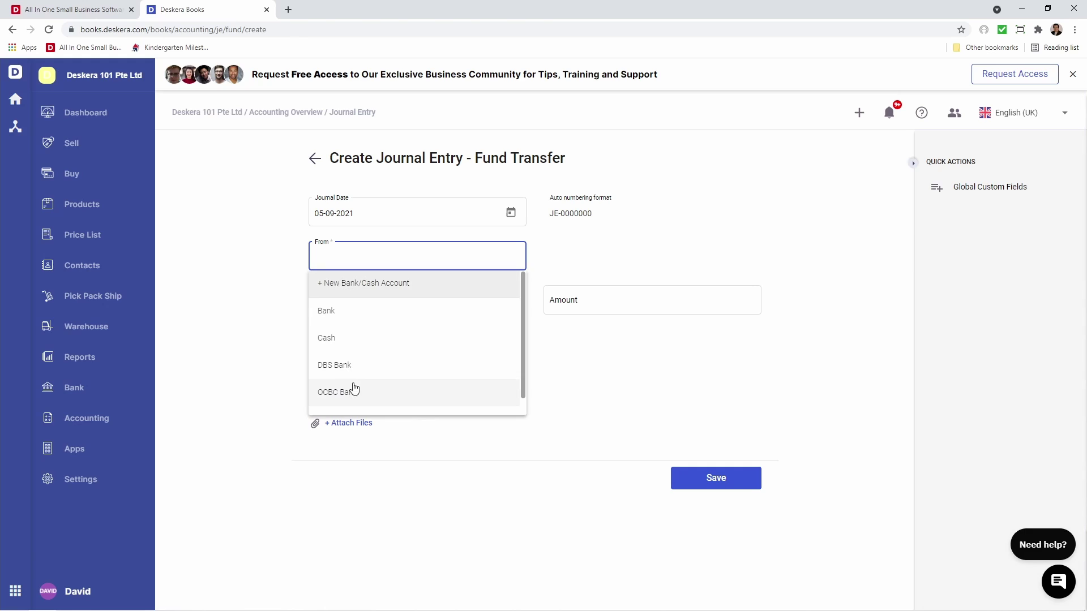
{"action": "scroll", "coordinate": [356, 388], "scroll_direction": "down", "scroll_amount": 1}
{"action": "left_click", "coordinate": [369, 399]}
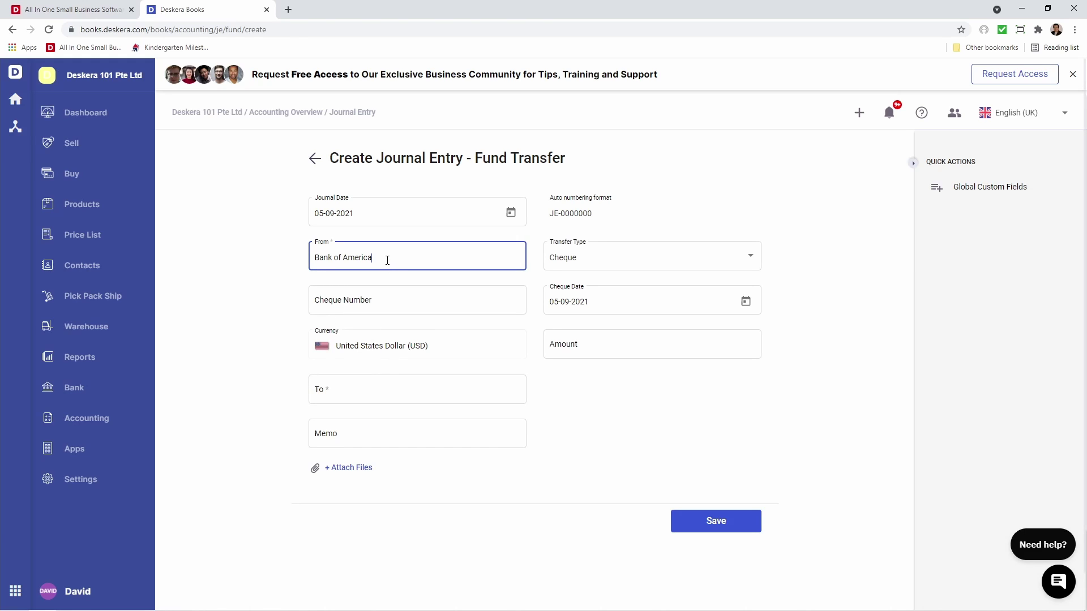
Replace the fund transfer's source account with OCBC Bank.
{"action": "left_click_drag", "start_coordinate": [388, 259], "coordinate": [303, 251]}
{"action": "key", "text": "BackSpace"}
{"action": "left_click", "coordinate": [346, 391]}
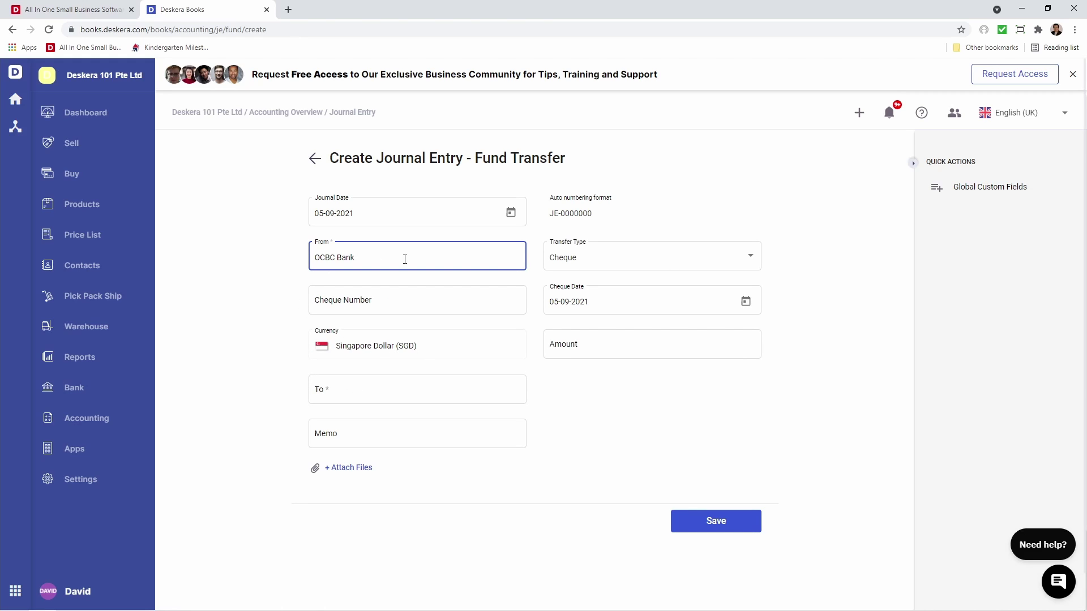
Set the transfer type to Bank Transfer and enter the reference number 23424334.
{"action": "left_click", "coordinate": [573, 259]}
{"action": "left_click", "coordinate": [568, 280]}
{"action": "left_click", "coordinate": [405, 298]}
{"action": "type", "text": "234"}
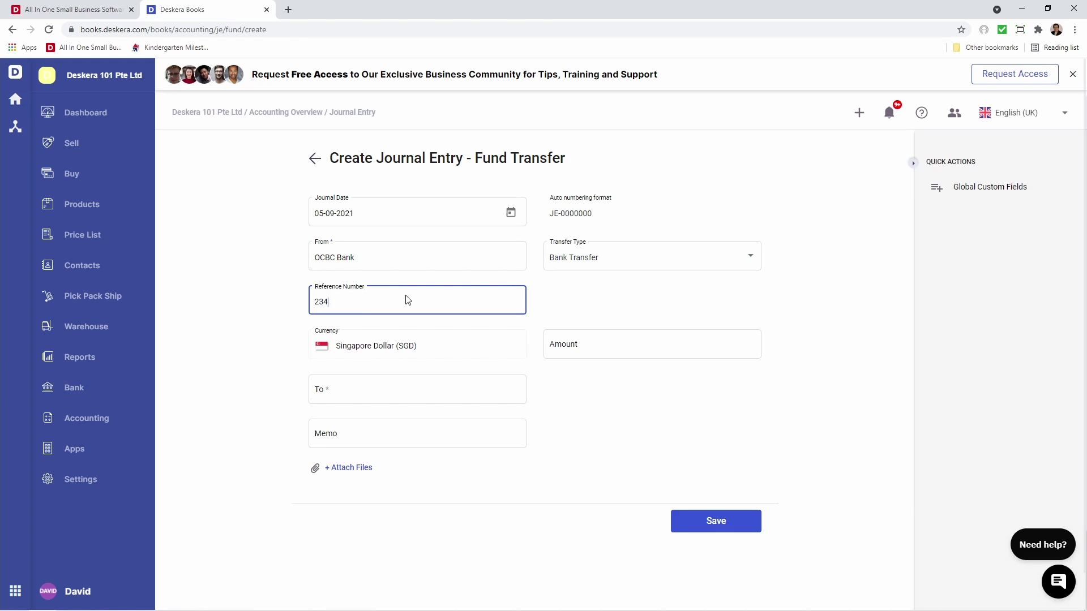
{"action": "type", "text": "24334"}
Set the transfer amount to 100 and choose DBS Bank as the destination account.
{"action": "left_click", "coordinate": [567, 349]}
{"action": "type", "text": "1"}
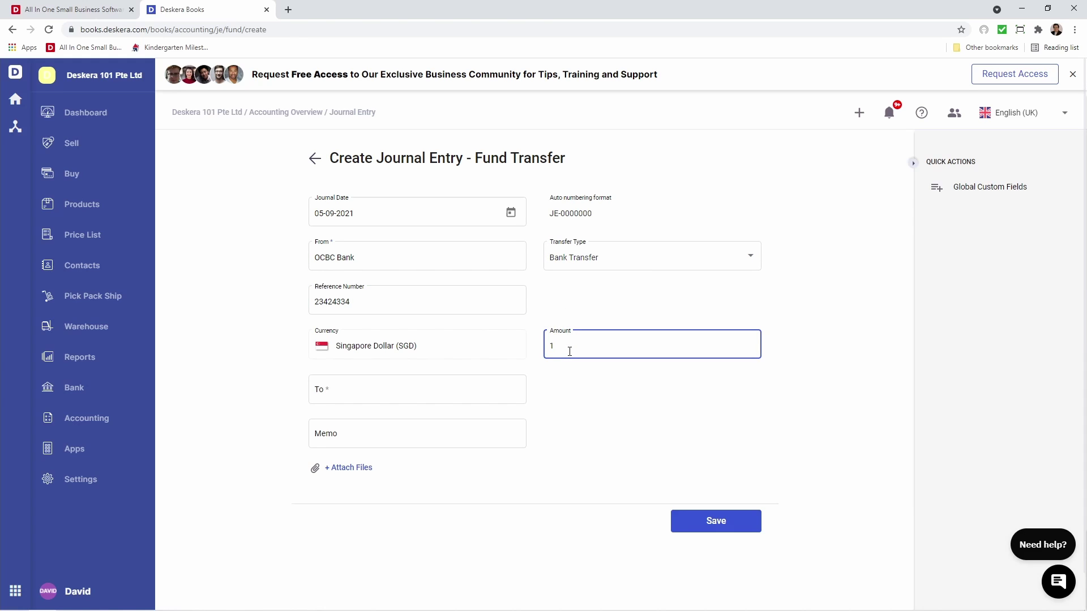
{"action": "type", "text": "00"}
{"action": "left_click", "coordinate": [545, 381]}
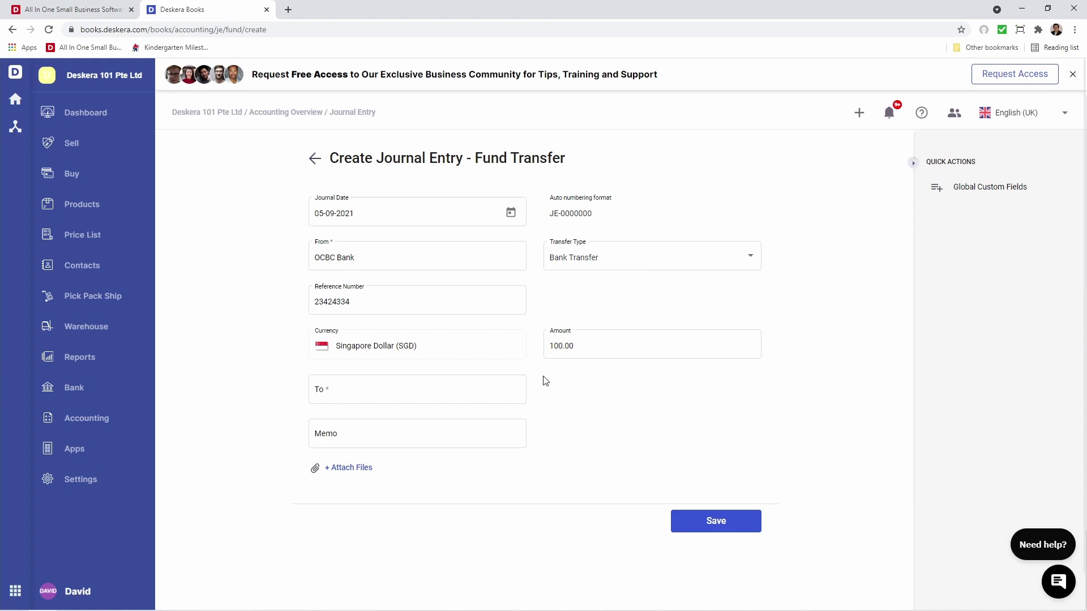
{"action": "left_click", "coordinate": [440, 390]}
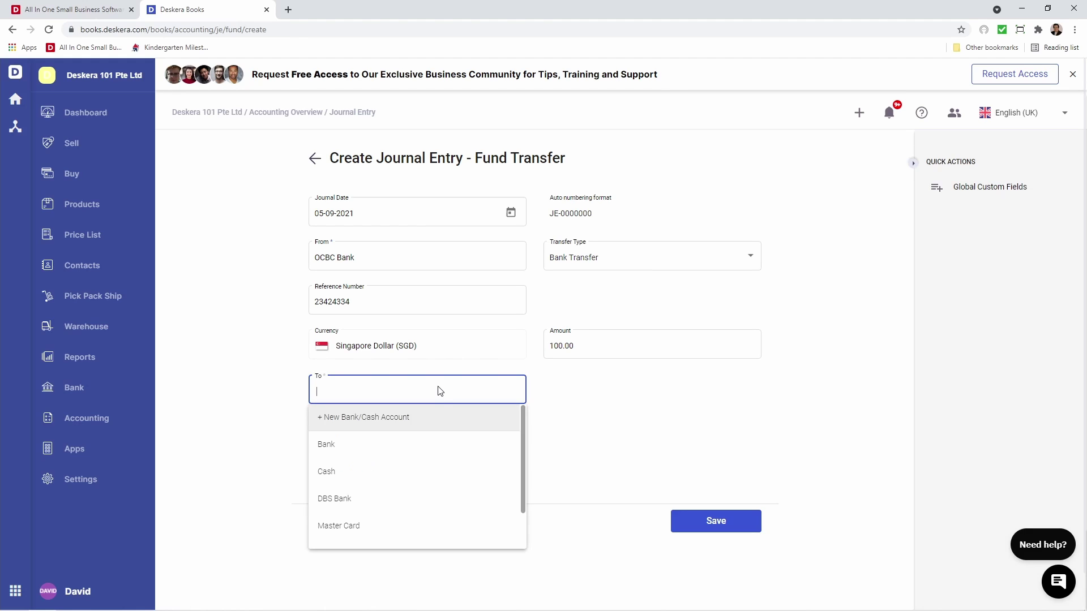
{"action": "left_click", "coordinate": [420, 497]}
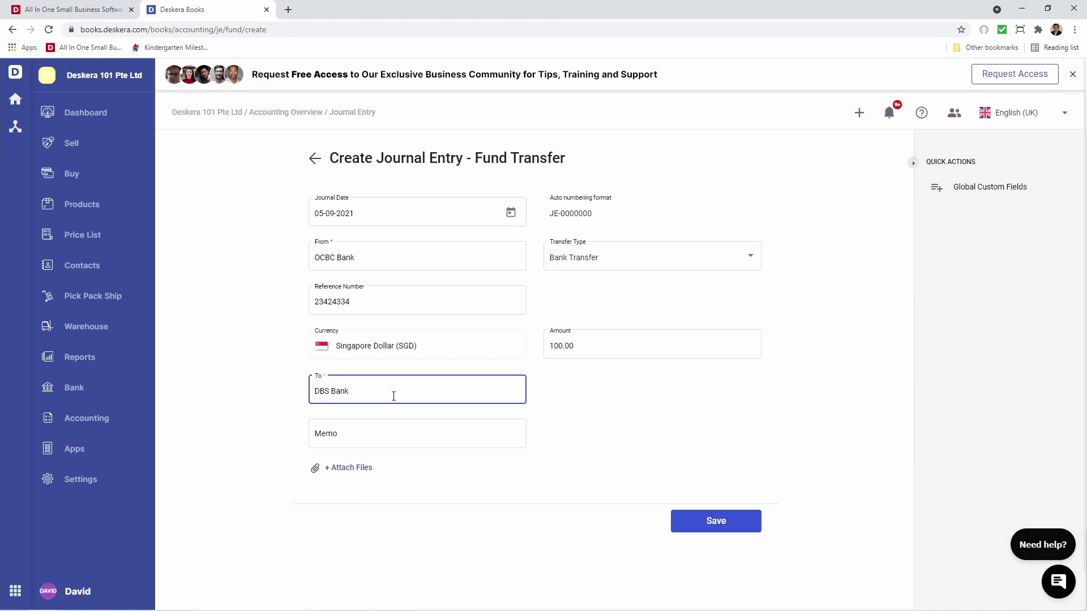
Switch the destination account to Bank of America to show the currency rate, and set it back to DBS Bank.
{"action": "left_click_drag", "start_coordinate": [373, 395], "coordinate": [277, 375]}
{"action": "key", "text": "BackSpace"}
{"action": "scroll", "coordinate": [362, 498], "scroll_direction": "down", "scroll_amount": 2}
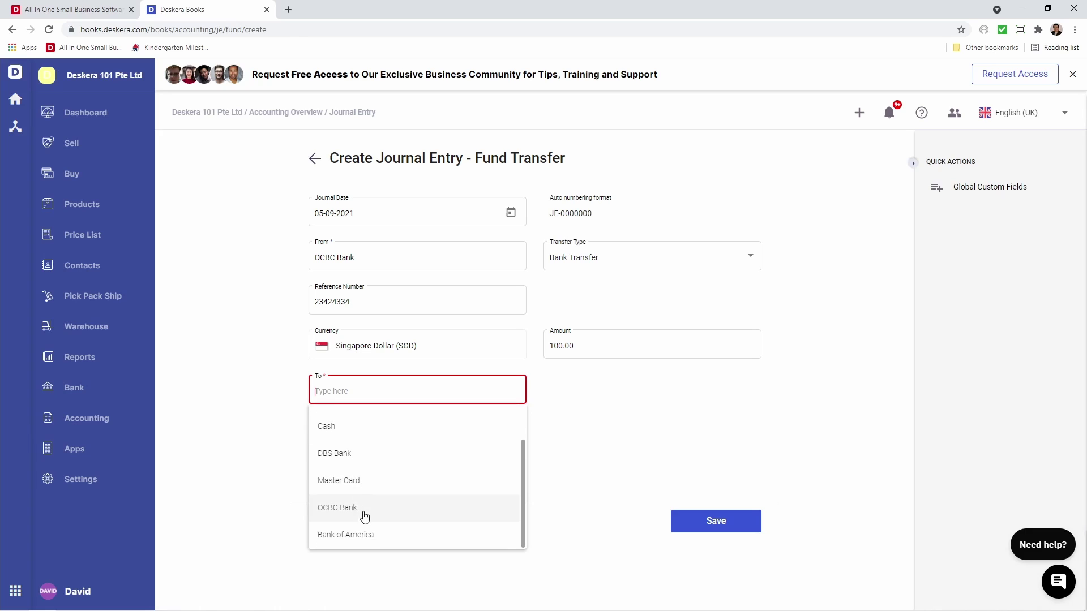
{"action": "left_click", "coordinate": [377, 534]}
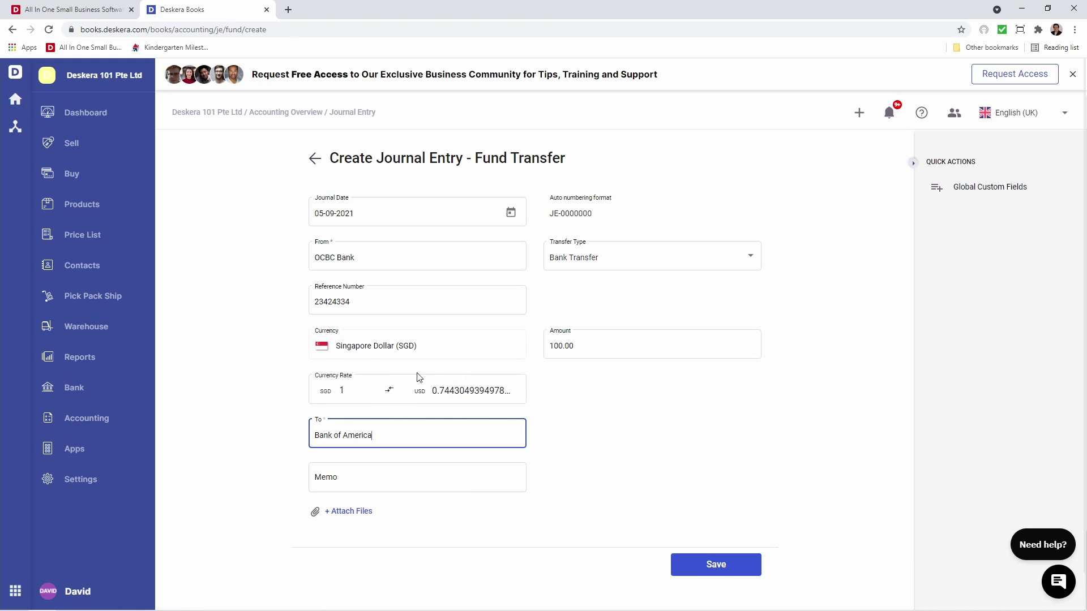
{"action": "left_click_drag", "start_coordinate": [383, 439], "coordinate": [266, 417]}
{"action": "key", "text": "BackSpace"}
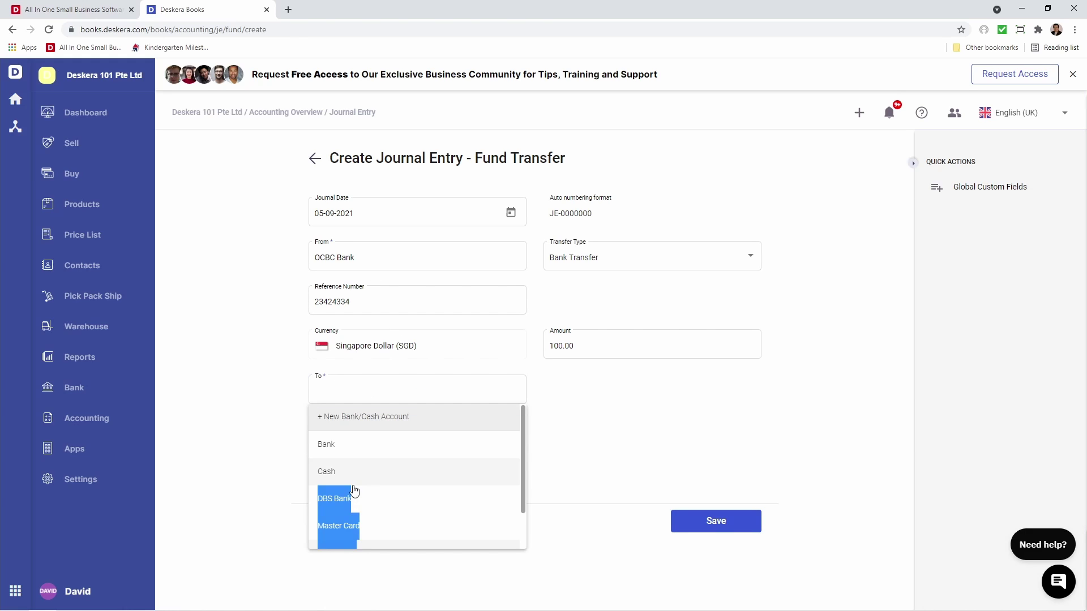
{"action": "left_click", "coordinate": [329, 498]}
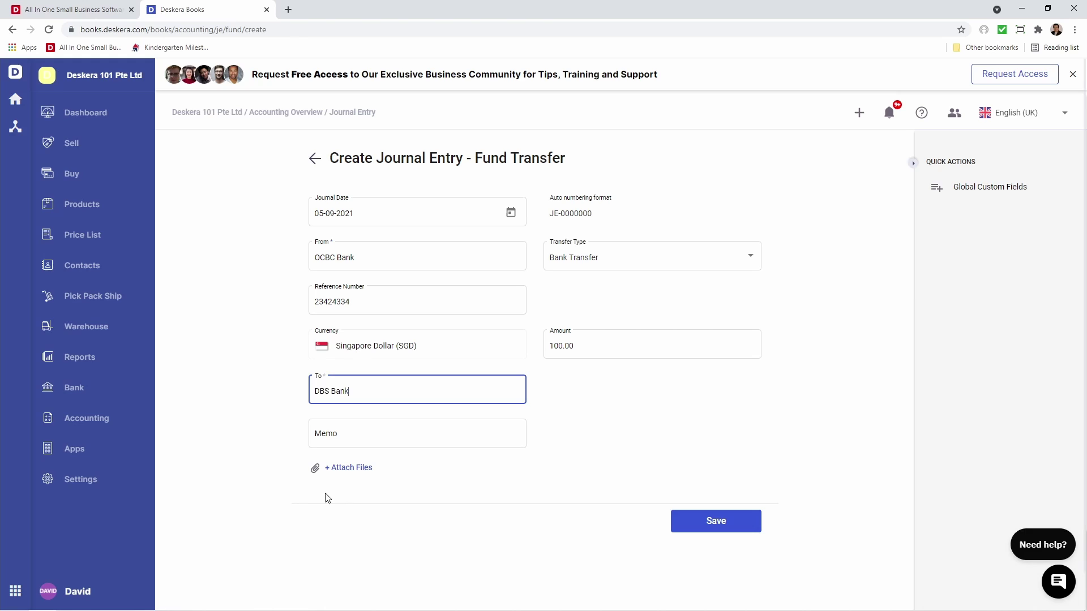
Try Bank of America as the source account while keeping DBS Bank as the destination.
{"action": "left_click", "coordinate": [367, 258]}
{"action": "left_click_drag", "start_coordinate": [367, 258], "coordinate": [292, 256]}
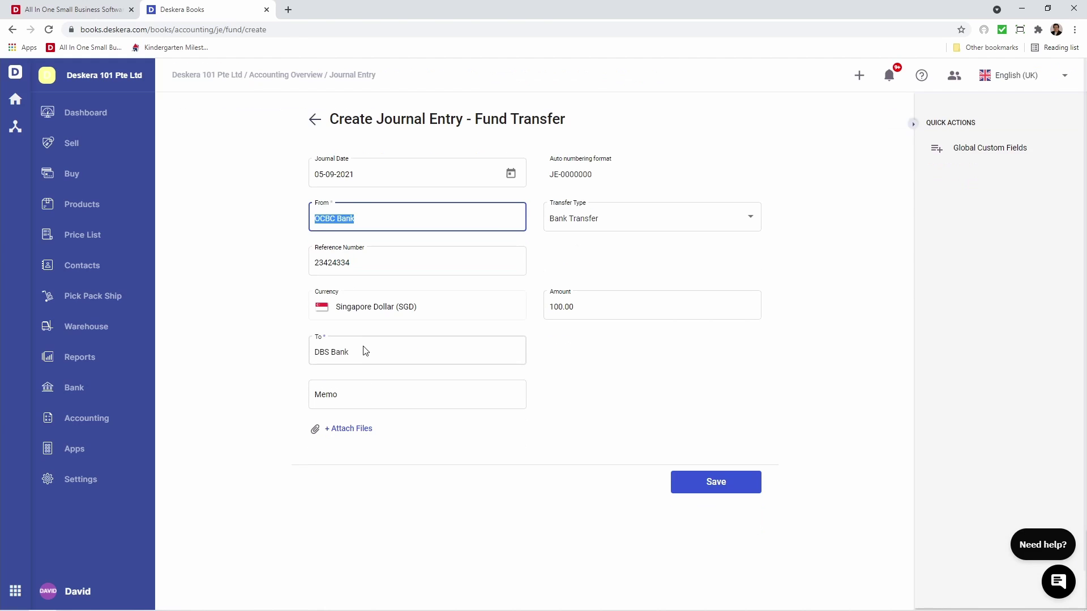
{"action": "key", "text": "BackSpace"}
{"action": "scroll", "coordinate": [365, 348], "scroll_direction": "down", "scroll_amount": 1}
{"action": "left_click", "coordinate": [368, 359]}
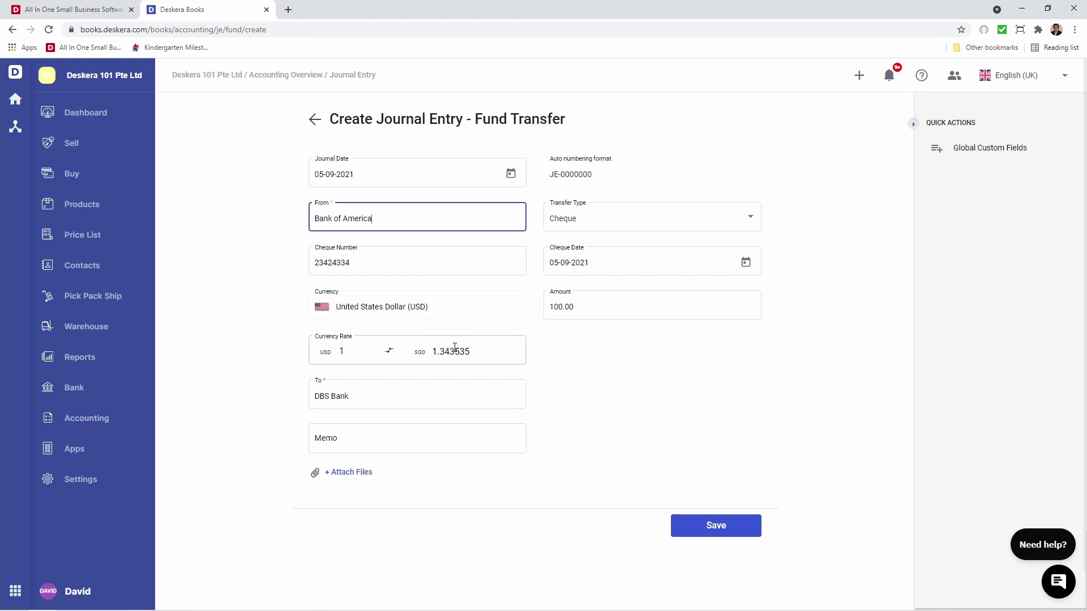
Set the fund transfer's source account back to OCBC Bank.
{"action": "left_click_drag", "start_coordinate": [396, 218], "coordinate": [266, 220]}
{"action": "key", "text": "BackSpace"}
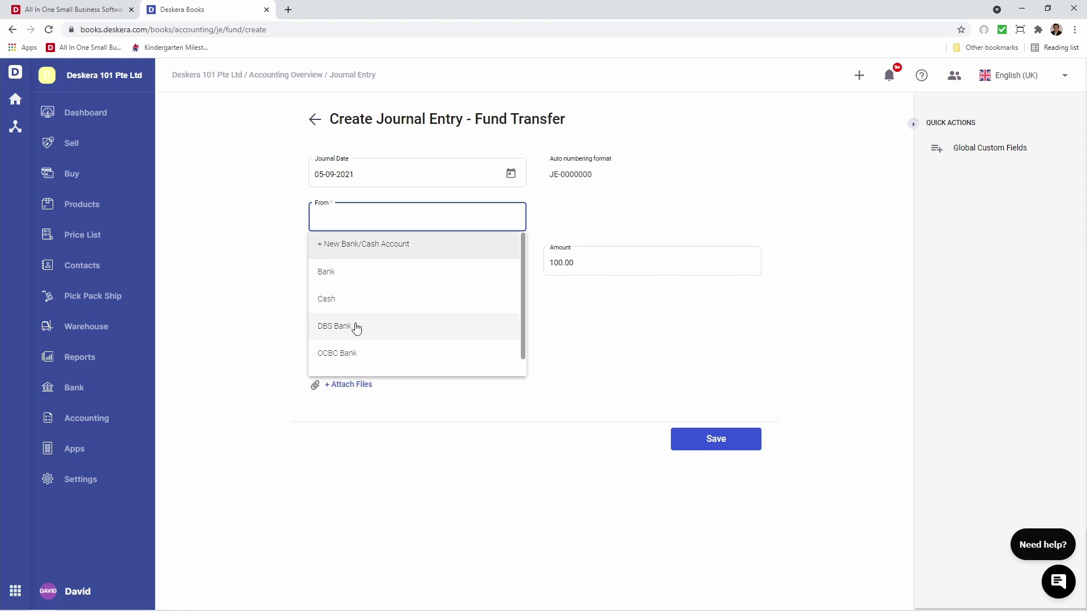
{"action": "left_click", "coordinate": [360, 354]}
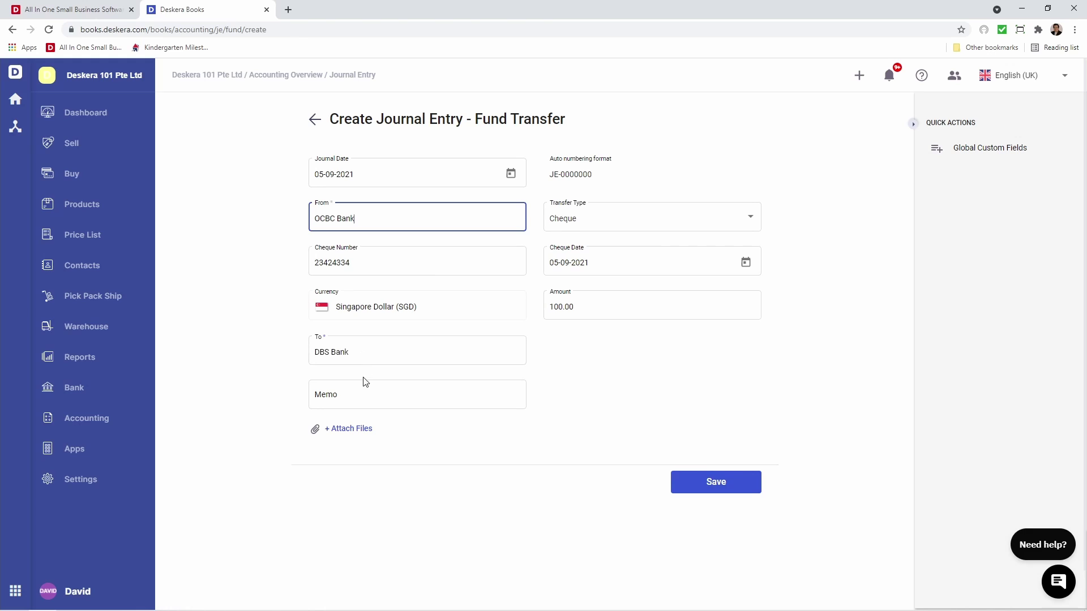
Save the fund transfer with a memo and view its debit and credit lines in the journal list.
{"action": "left_click", "coordinate": [366, 391]}
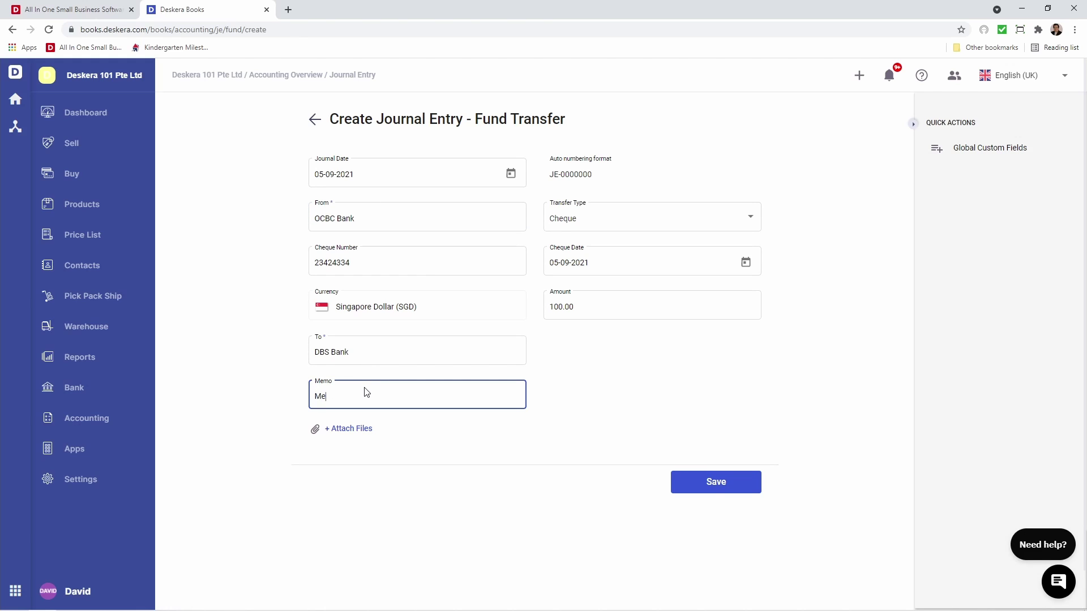
{"action": "left_click", "coordinate": [699, 482]}
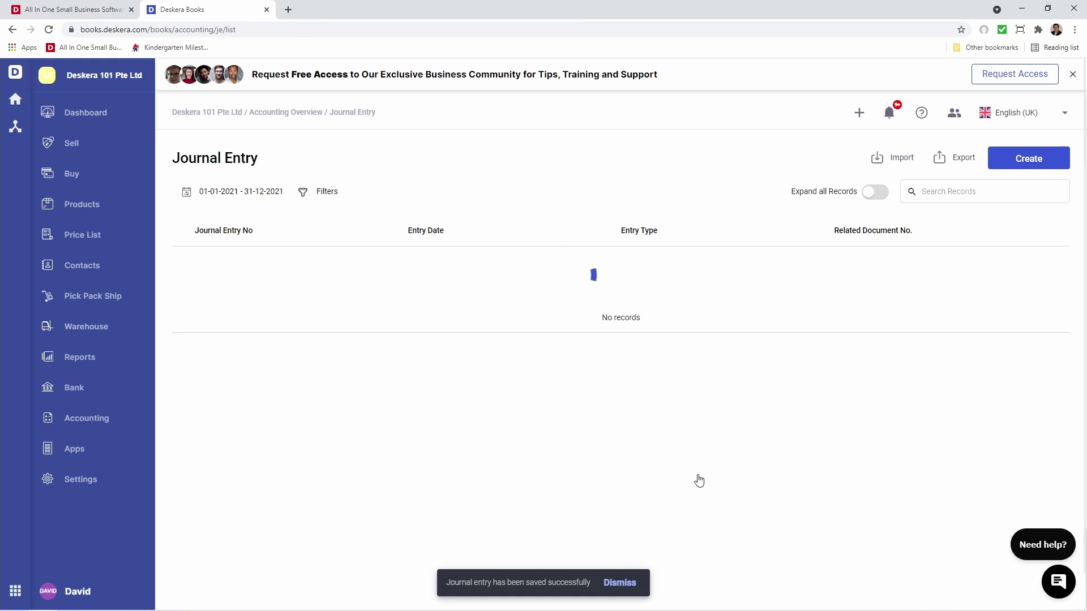
{"action": "left_click", "coordinate": [510, 271]}
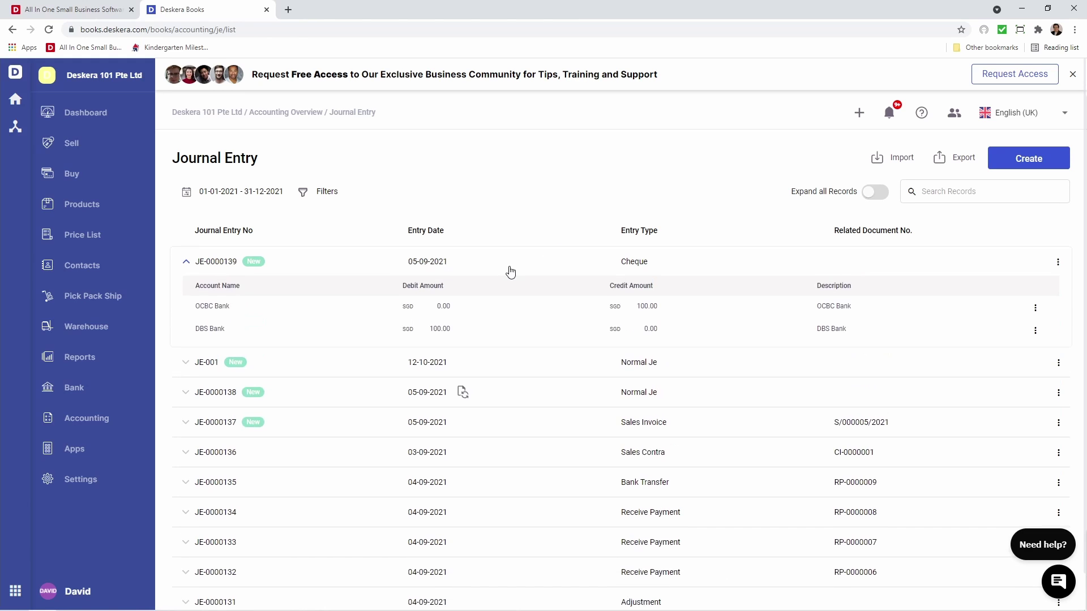
{"action": "left_click", "coordinate": [509, 271]}
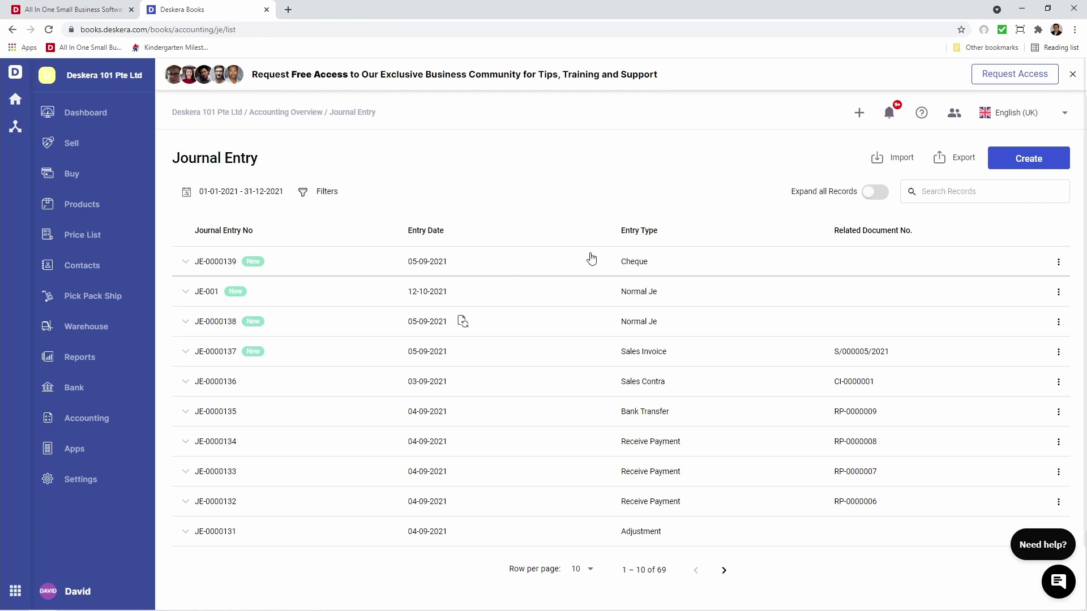
Start an import of Fund Transfer Journal Entries and continue to the data upload.
{"action": "left_click", "coordinate": [900, 157]}
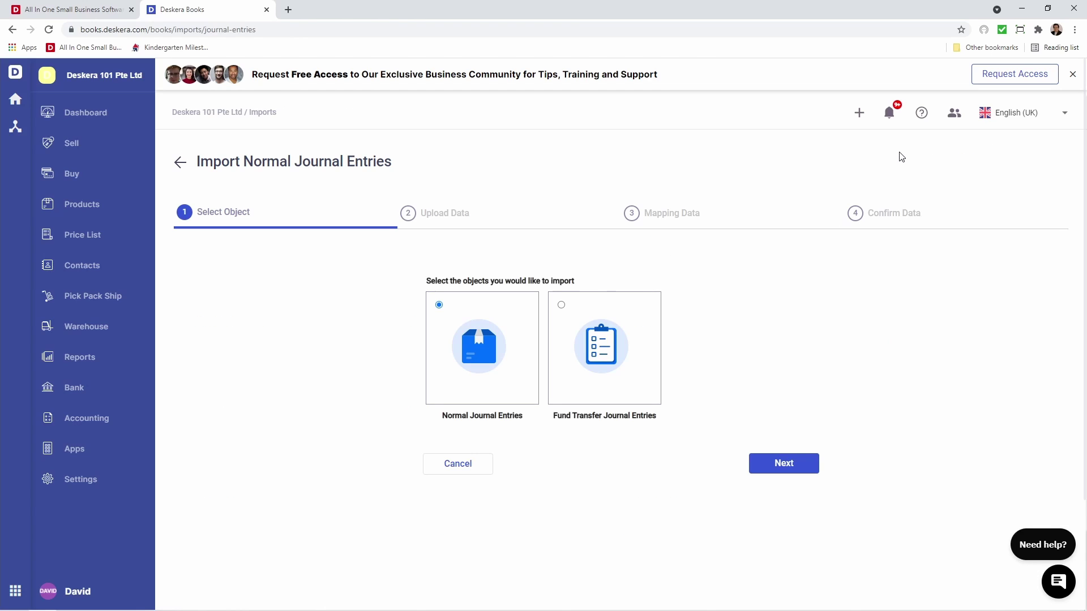
{"action": "left_click", "coordinate": [569, 333]}
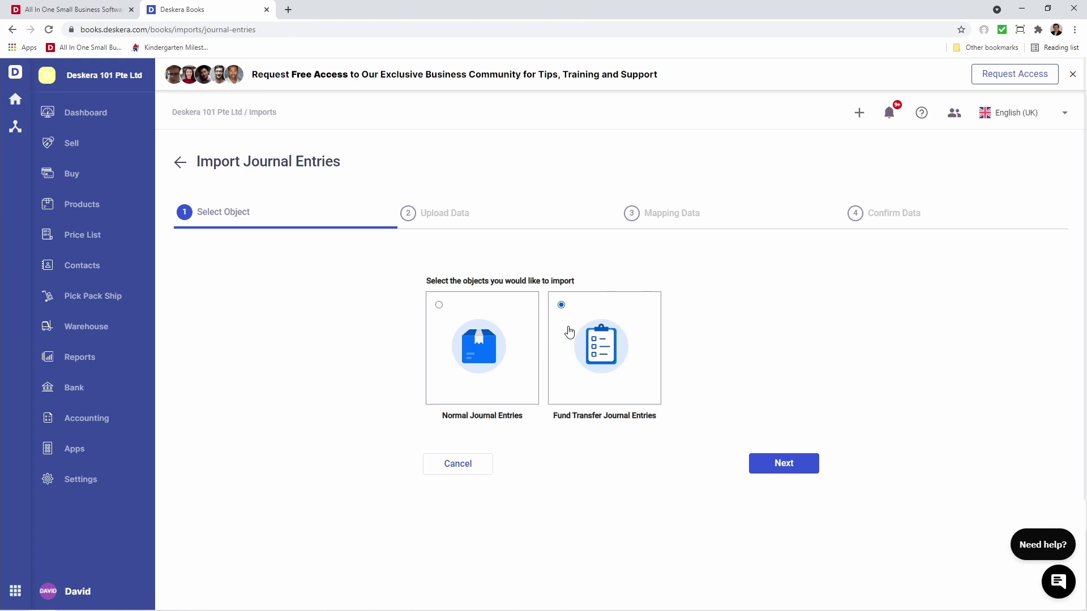
{"action": "left_click", "coordinate": [792, 467]}
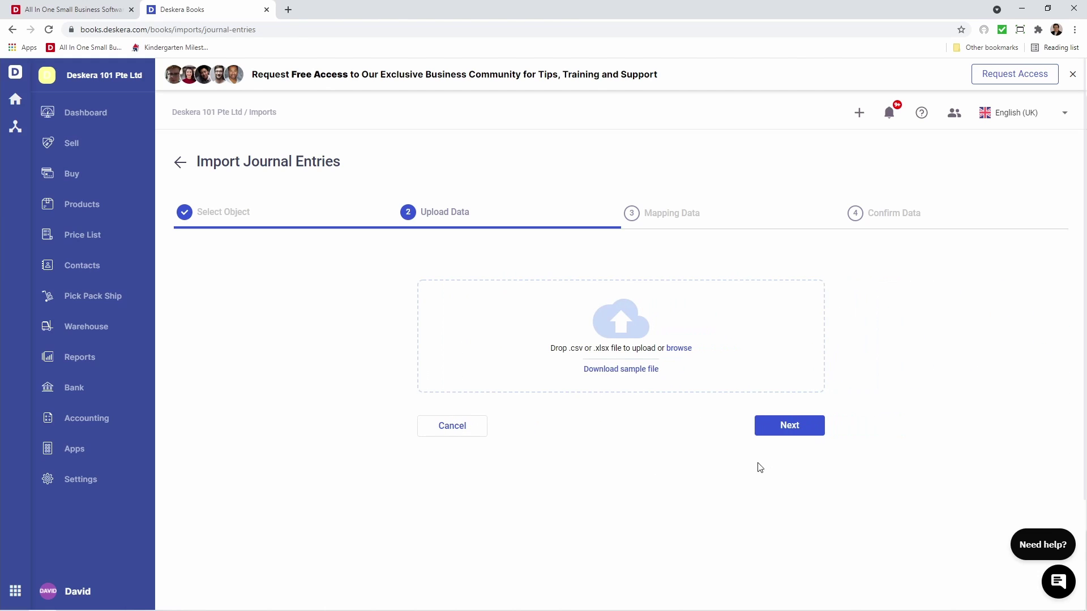
Download the fund transfer sample file and open it in Excel with editing enabled.
{"action": "left_click", "coordinate": [631, 370]}
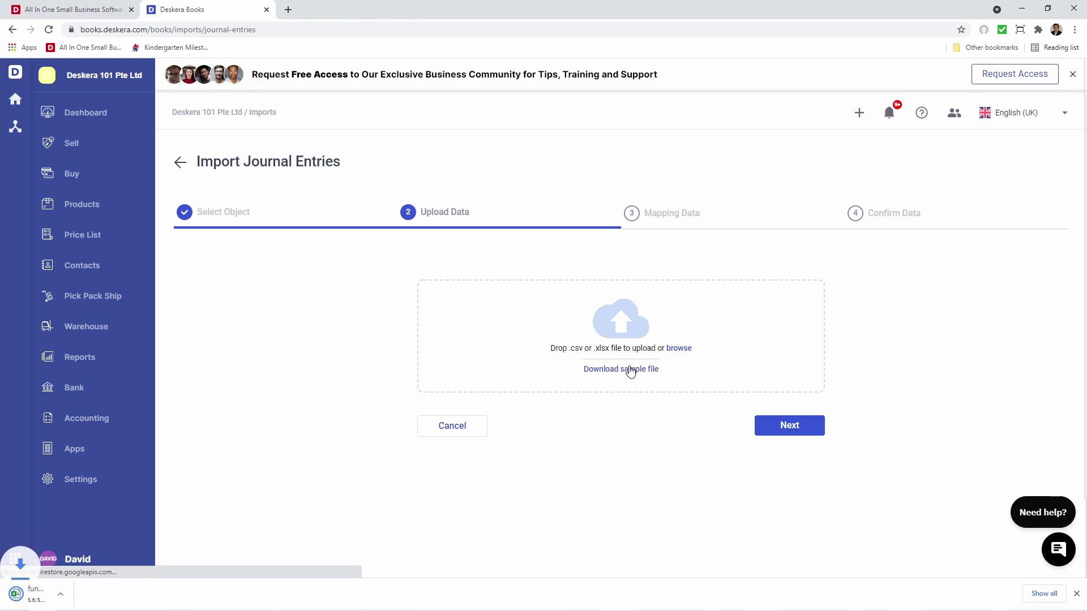
{"action": "left_click", "coordinate": [86, 590]}
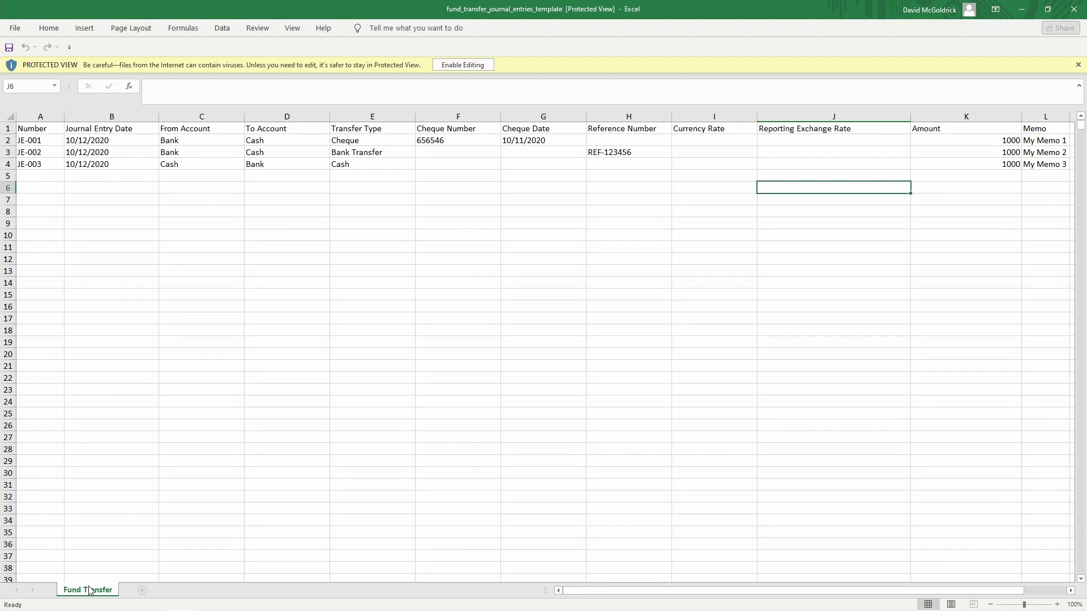
{"action": "left_click", "coordinate": [475, 63]}
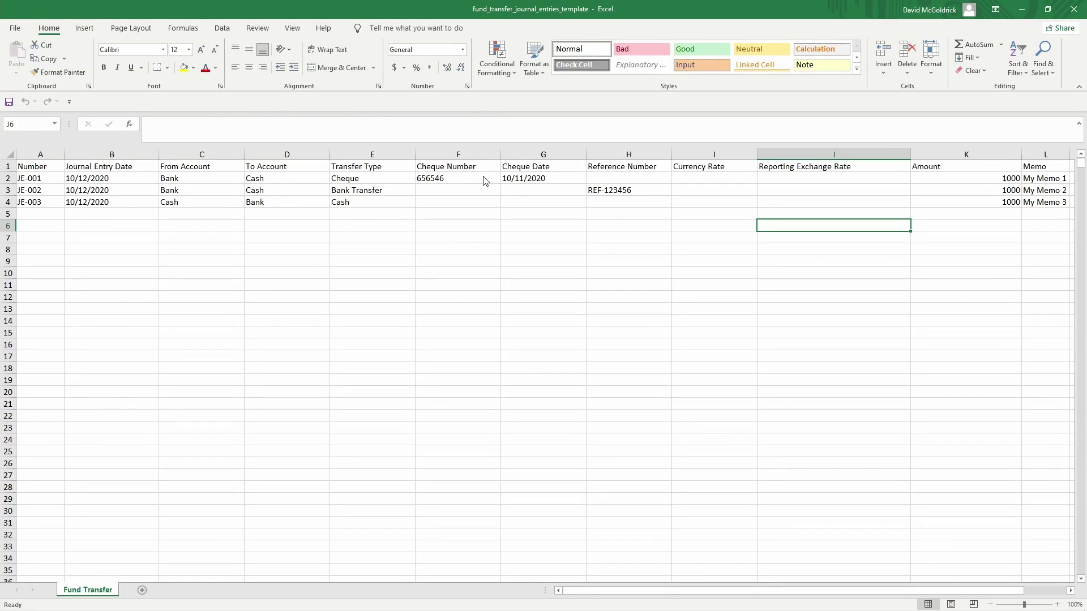
Change the number of the first fund transfer entry in the template to JE-004.
{"action": "left_click_drag", "start_coordinate": [483, 178], "coordinate": [34, 191]}
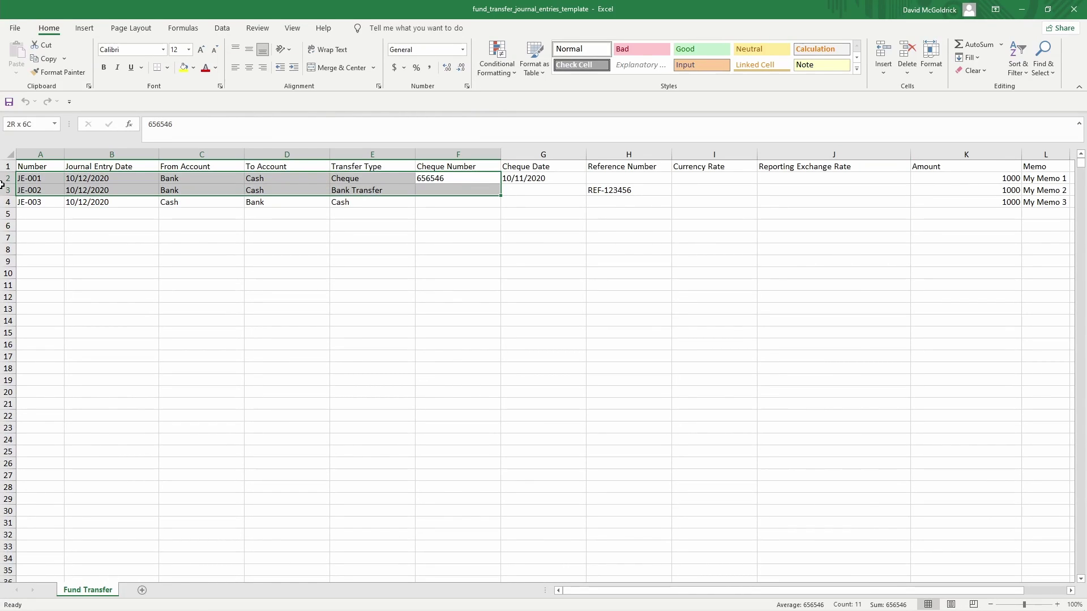
{"action": "left_click", "coordinate": [41, 165]}
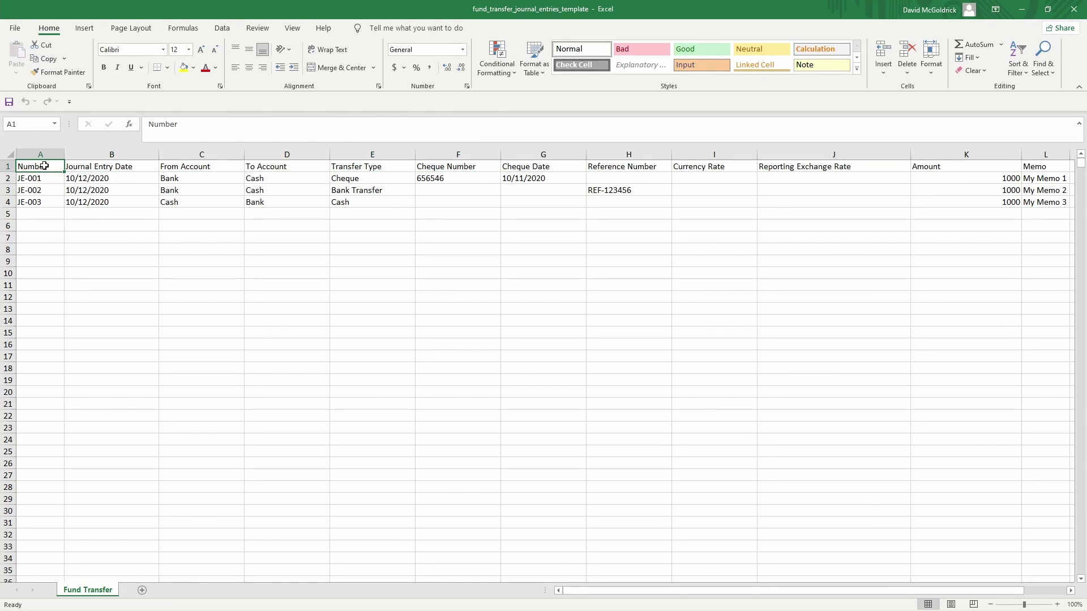
{"action": "scroll", "coordinate": [44, 166], "scroll_direction": "up", "scroll_amount": 6, "text": "ctrl"}
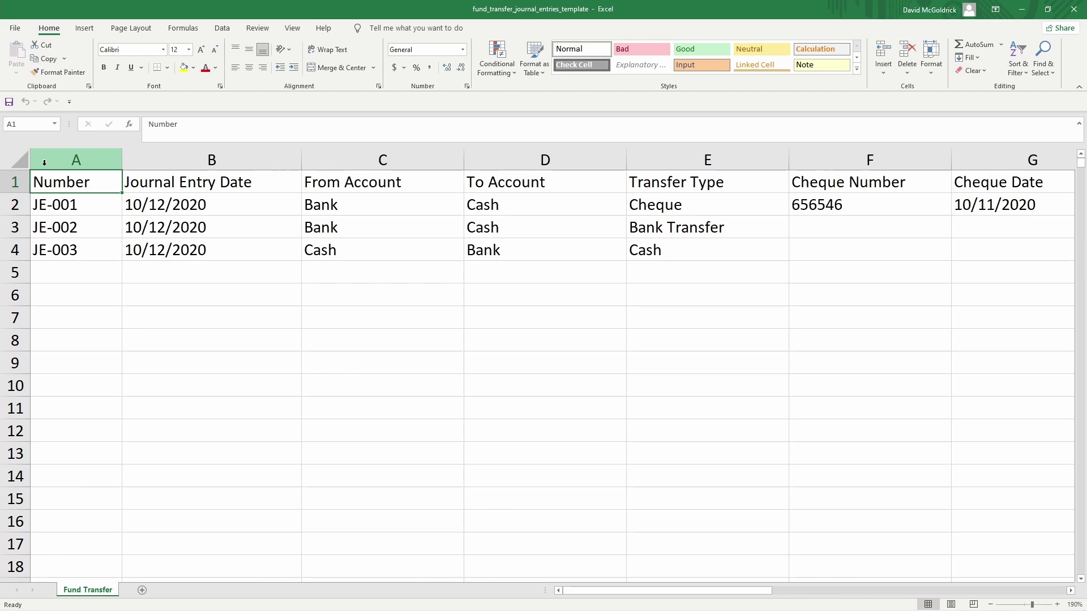
{"action": "double_click", "coordinate": [90, 199]}
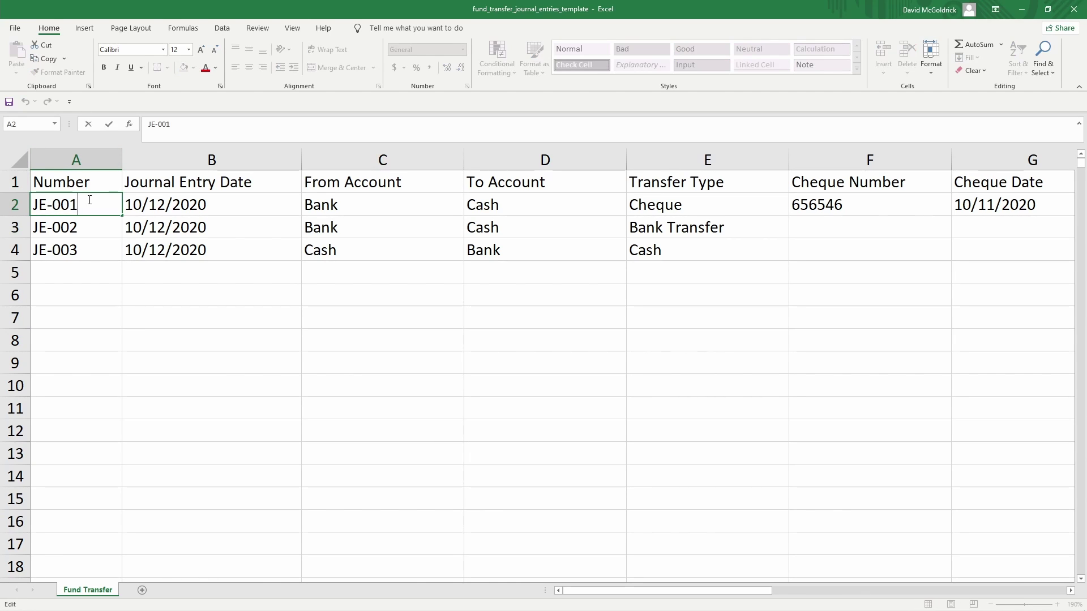
{"action": "key", "text": "BackSpace"}
{"action": "type", "text": "4"}
{"action": "key", "text": "Return"}
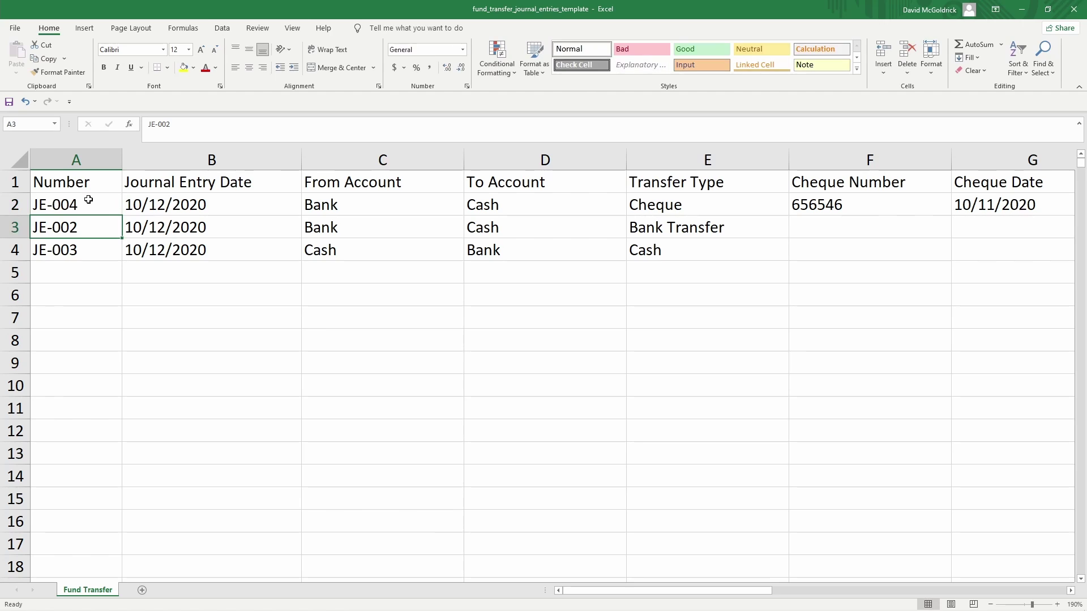
Set the journal entry date of entry JE-004 to 10/12/2021.
{"action": "key", "text": "Right"}
{"action": "key", "text": "Up"}
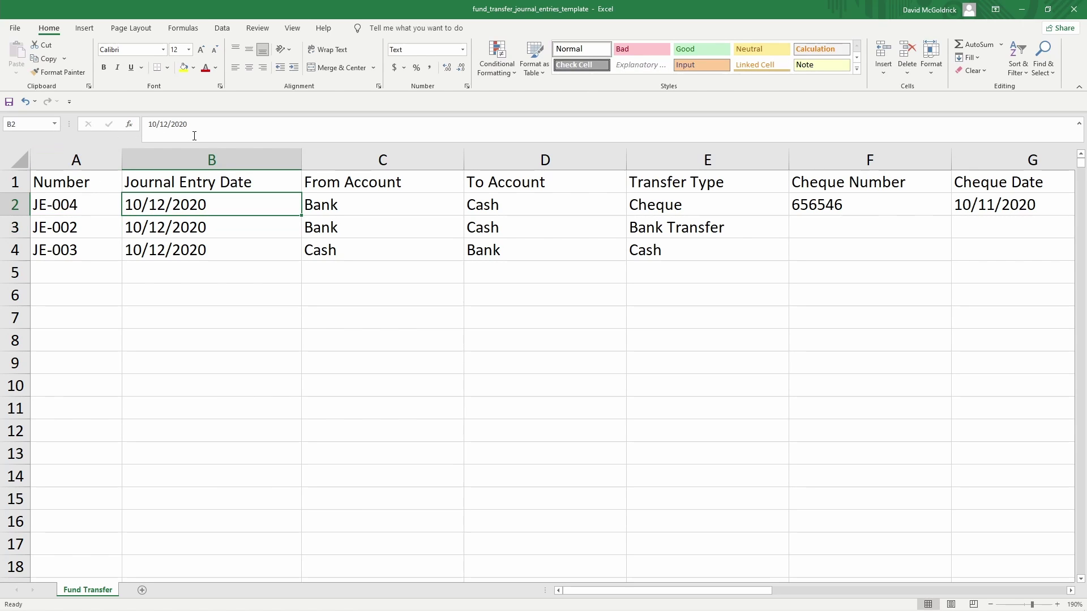
{"action": "left_click", "coordinate": [202, 125]}
{"action": "key", "text": "BackSpace"}
{"action": "type", "text": "1"}
{"action": "key", "text": "Return"}
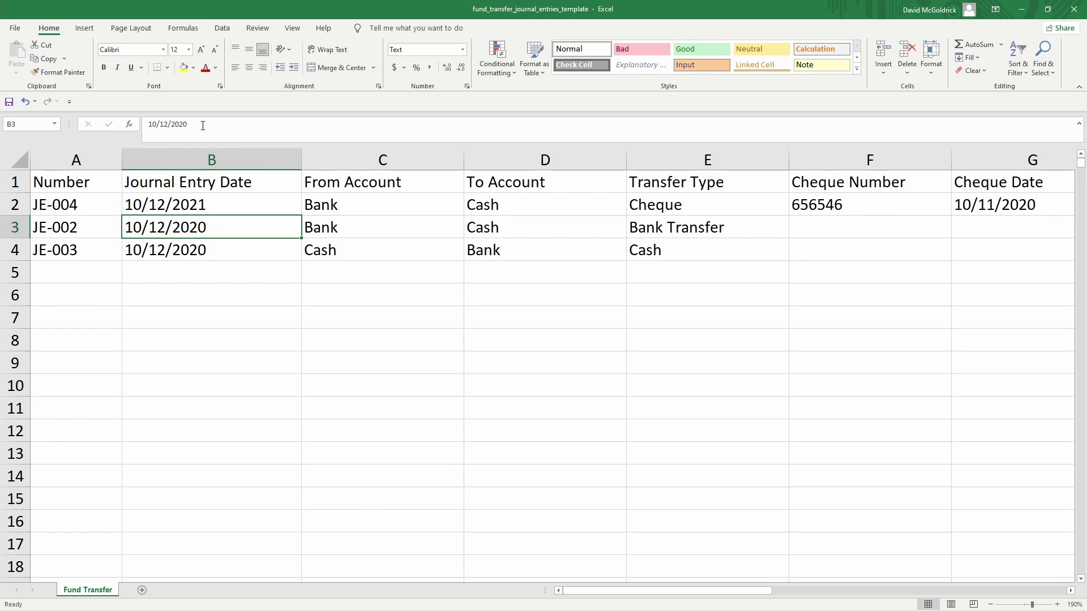
Copy the 10/12/2021 journal entry date from JE-004 to entries JE-002 and JE-003.
{"action": "key", "text": "Up"}
{"action": "key", "text": "ctrl+c"}
{"action": "key", "text": "Down"}
{"action": "key", "text": "ctrl+v"}
{"action": "key", "text": "Down"}
{"action": "key", "text": "ctrl+v"}
{"action": "key", "text": "Right"}
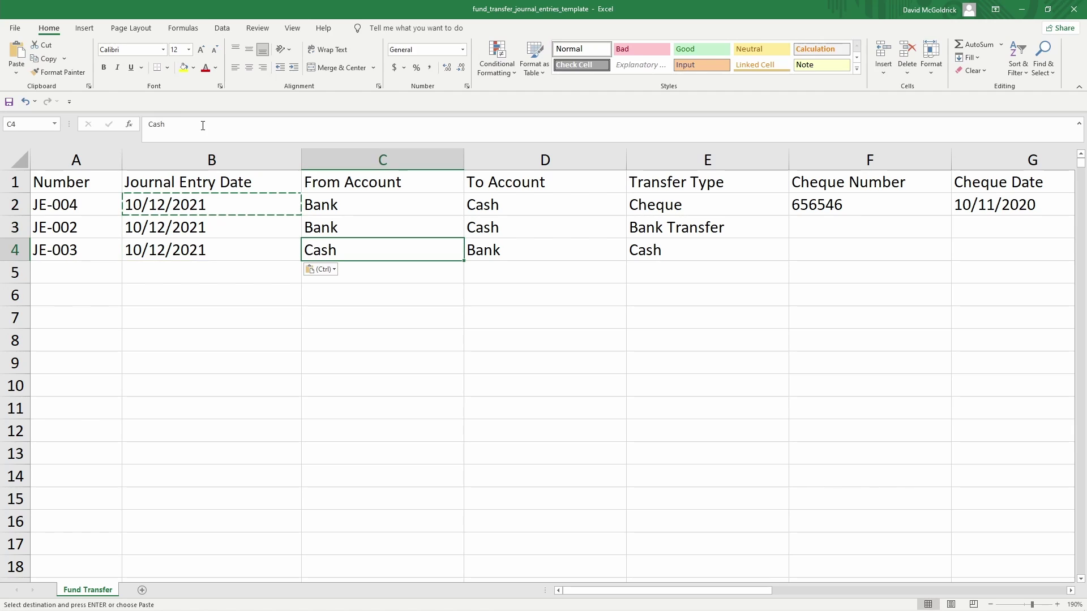
{"action": "left_click", "coordinate": [241, 267]}
{"action": "key", "text": "Escape"}
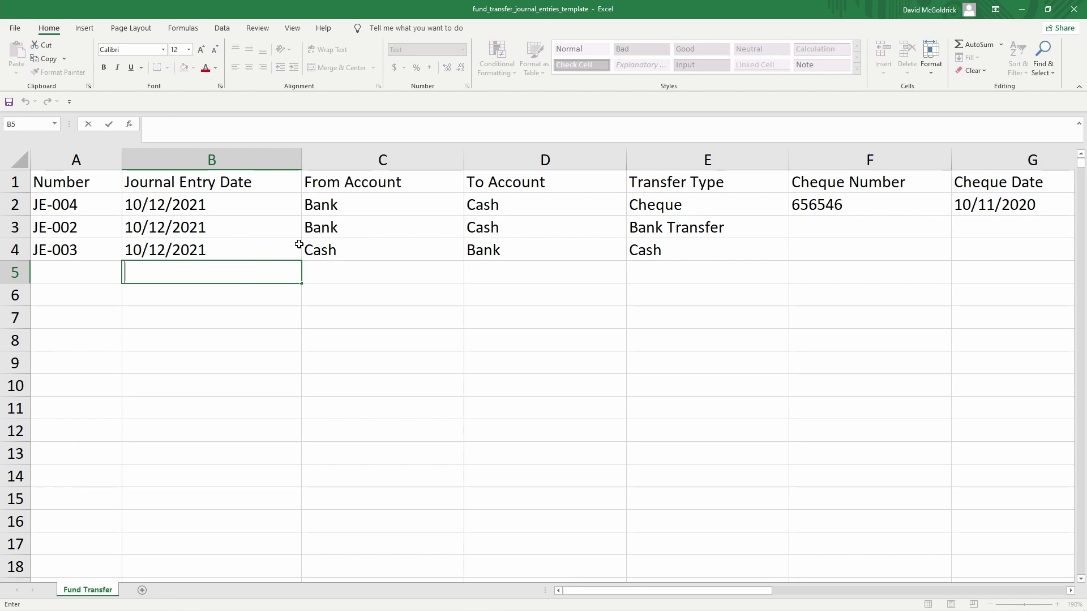
Review the From Account, To Account and Transfer Type values of the three template entries.
{"action": "left_click", "coordinate": [358, 211]}
{"action": "key", "text": "Down"}
{"action": "key", "text": "Down"}
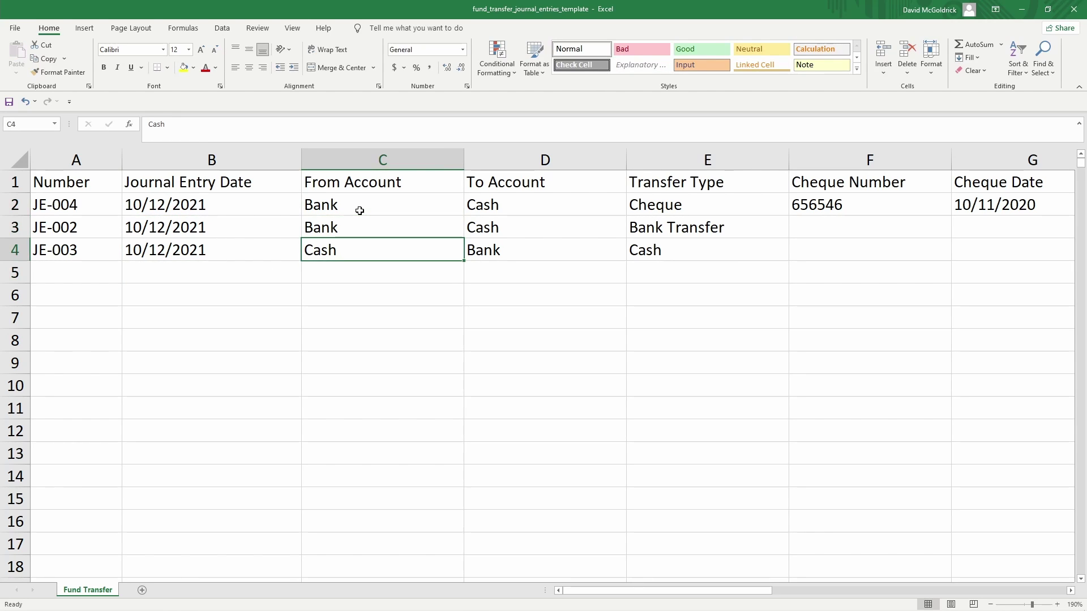
{"action": "key", "text": "Right"}
{"action": "key", "text": "Up"}
{"action": "key", "text": "Up"}
{"action": "key", "text": "Down"}
{"action": "key", "text": "Down"}
{"action": "key", "text": "Right"}
{"action": "key", "text": "Up"}
{"action": "key", "text": "Up"}
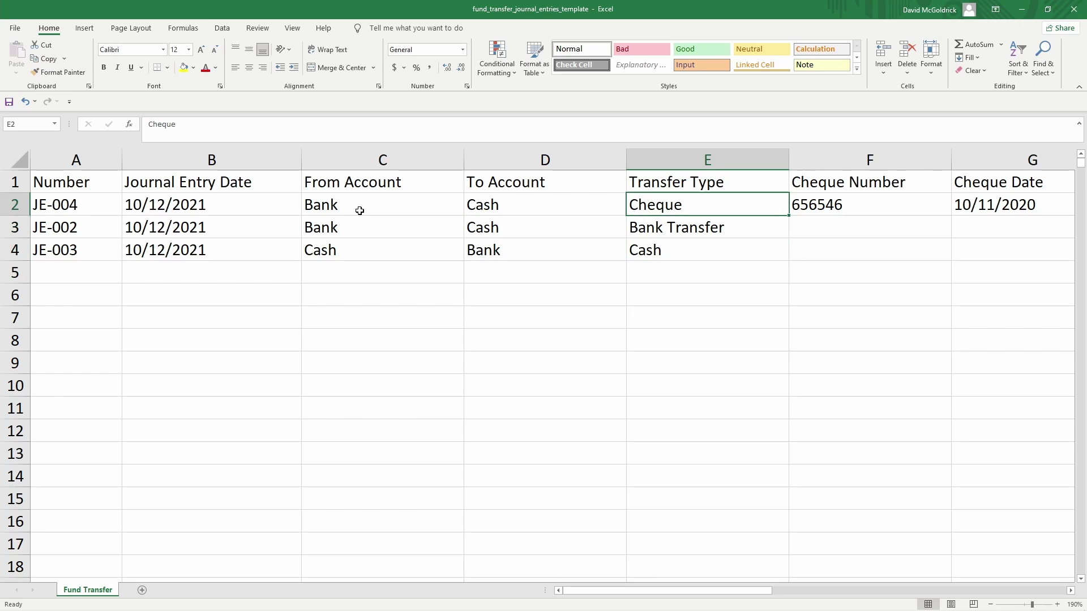
{"action": "key", "text": "Down"}
{"action": "key", "text": "Down"}
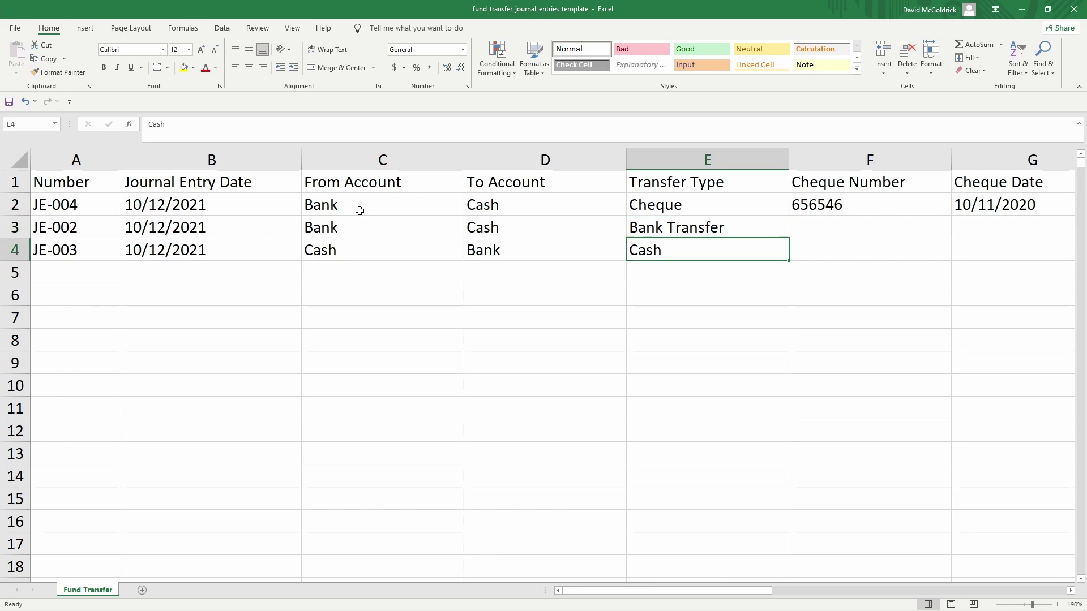
Examine the template's remaining columns, from cheque details and reference number through the exchange rates to amount and memo.
{"action": "key", "text": "Right"}
{"action": "key", "text": "Right"}
{"action": "key", "text": "Right"}
{"action": "key", "text": "Left"}
{"action": "key", "text": "Up"}
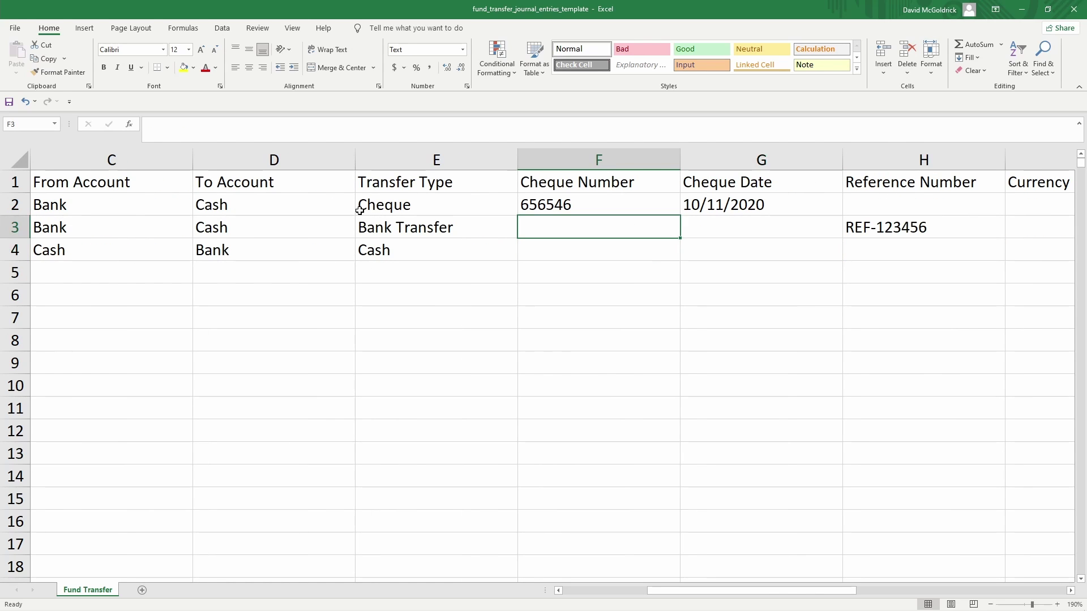
{"action": "key", "text": "Up"}
{"action": "key", "text": "Up"}
{"action": "key", "text": "Right"}
{"action": "key", "text": "Right"}
{"action": "key", "text": "Right"}
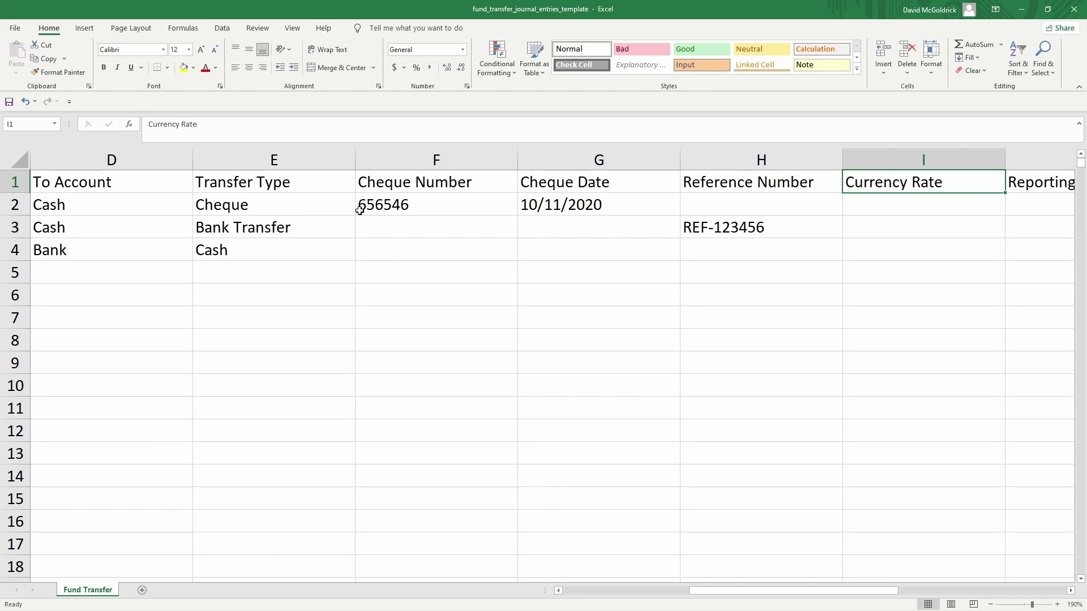
{"action": "key", "text": "Right"}
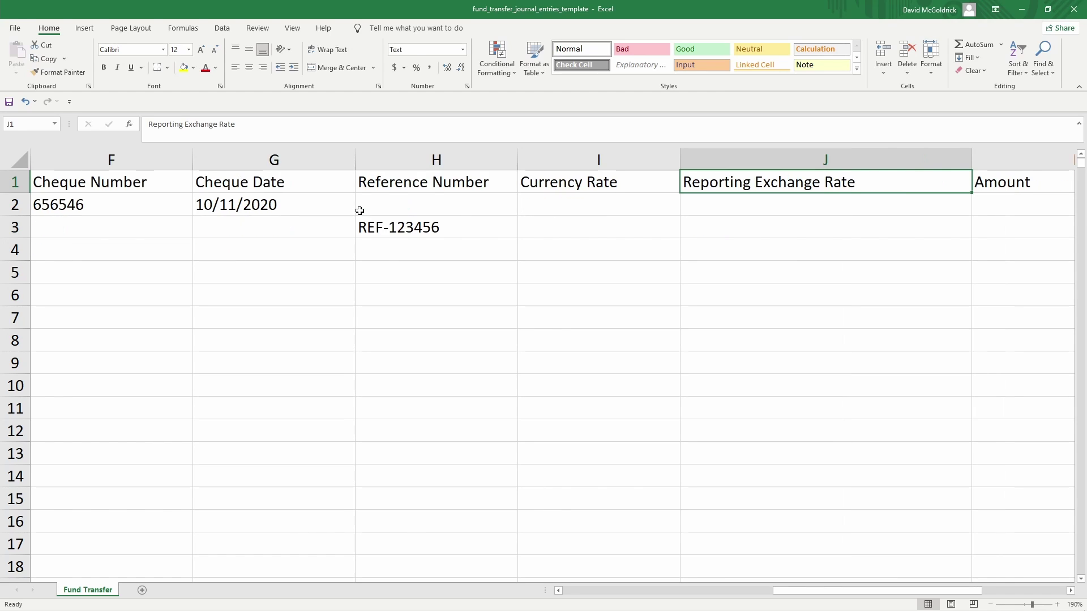
{"action": "key", "text": "Right"}
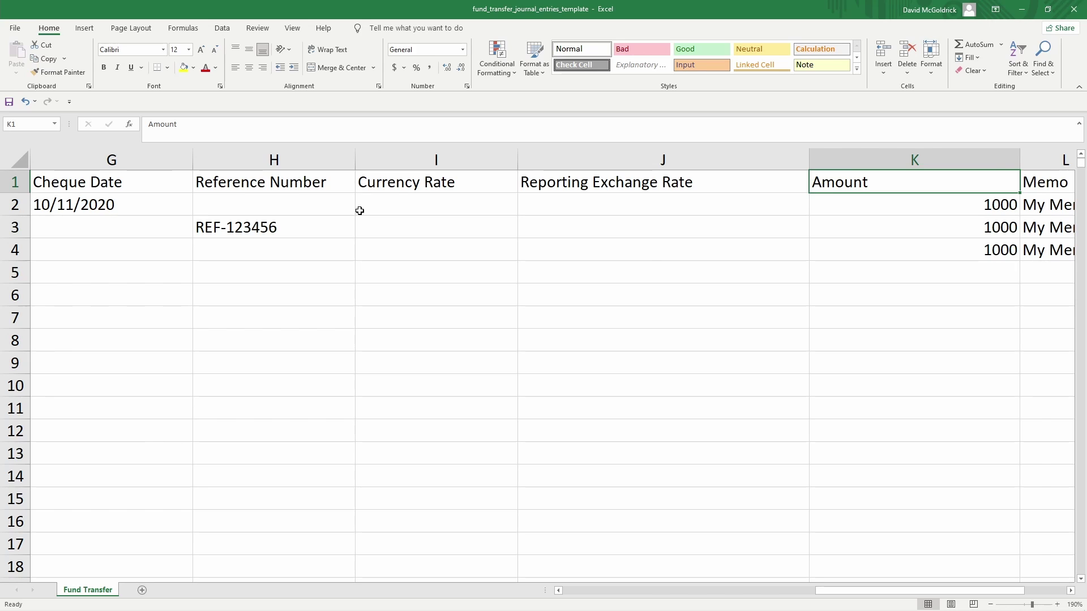
{"action": "key", "text": "Right"}
{"action": "key", "text": "Down"}
{"action": "key", "text": "Left"}
{"action": "key", "text": "Left"}
{"action": "key", "text": "Left"}
{"action": "key", "text": "Left"}
{"action": "key", "text": "Left"}
{"action": "key", "text": "Left"}
{"action": "key", "text": "Left"}
{"action": "key", "text": "Left"}
{"action": "key", "text": "Left"}
{"action": "key", "text": "Left"}
{"action": "key", "text": "Left"}
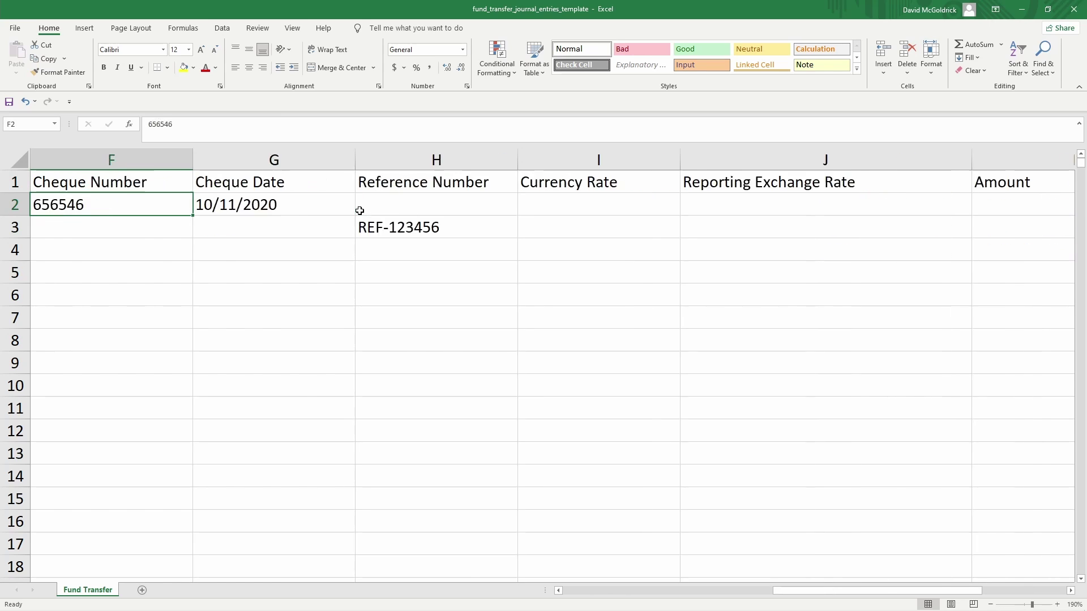
{"action": "key", "text": "Up"}
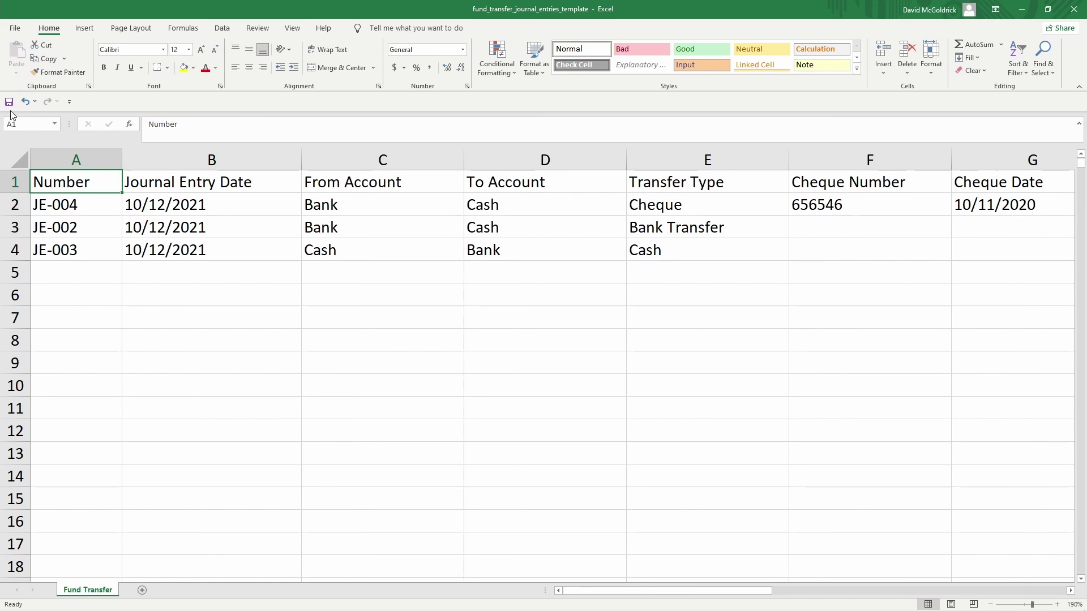
Save and close the template, upload fund_transfer_journal_entries_template.xlsx to the Deskera Books import, and continue to data mapping.
{"action": "left_click", "coordinate": [1065, 13]}
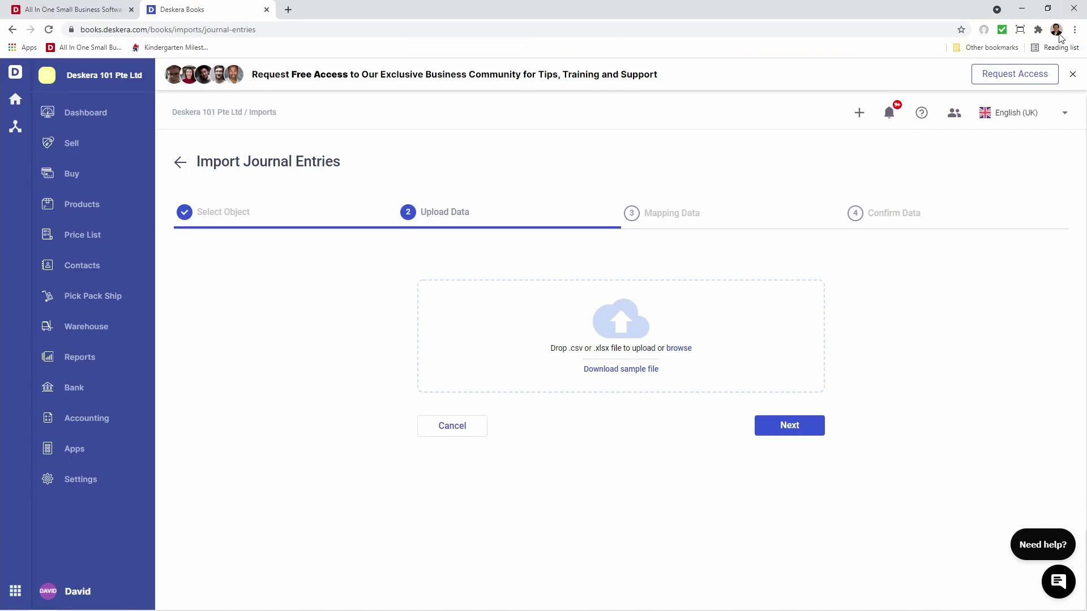
{"action": "left_click", "coordinate": [672, 349]}
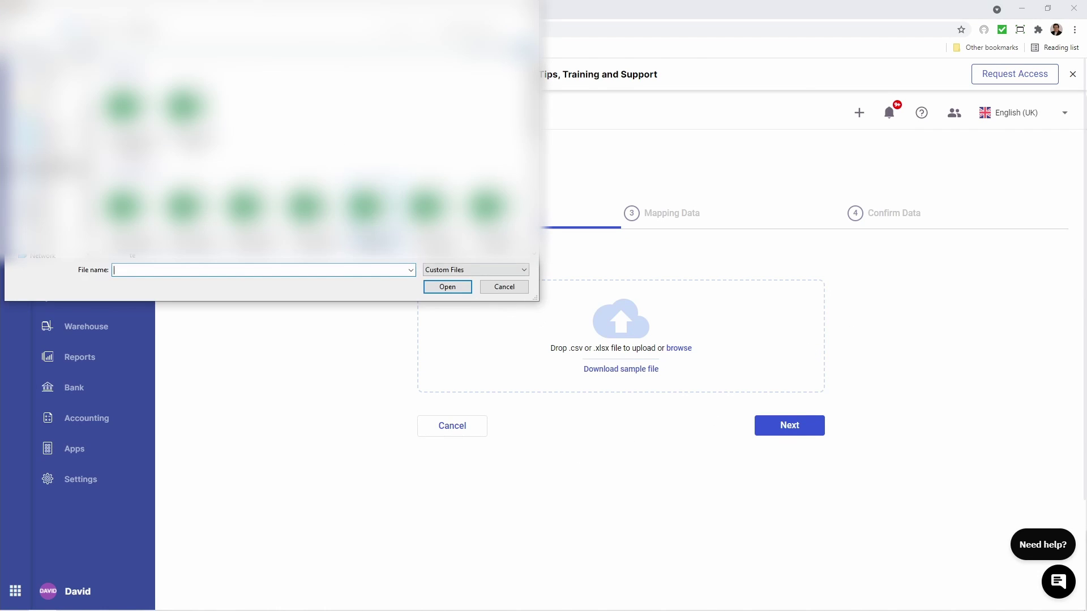
{"action": "left_click", "coordinate": [123, 113]}
{"action": "left_click", "coordinate": [448, 288]}
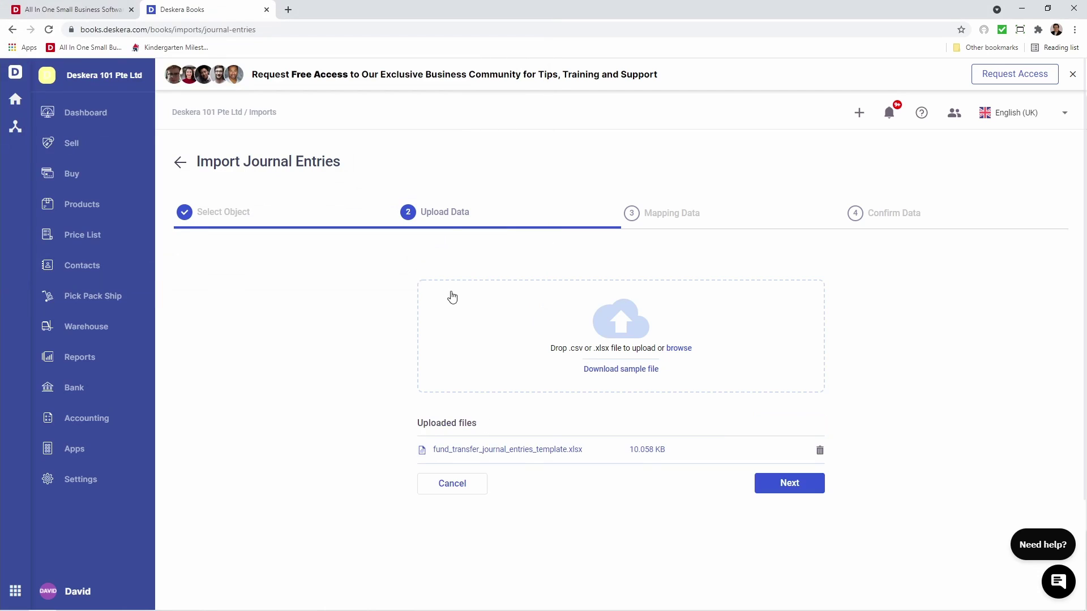
{"action": "left_click", "coordinate": [771, 483]}
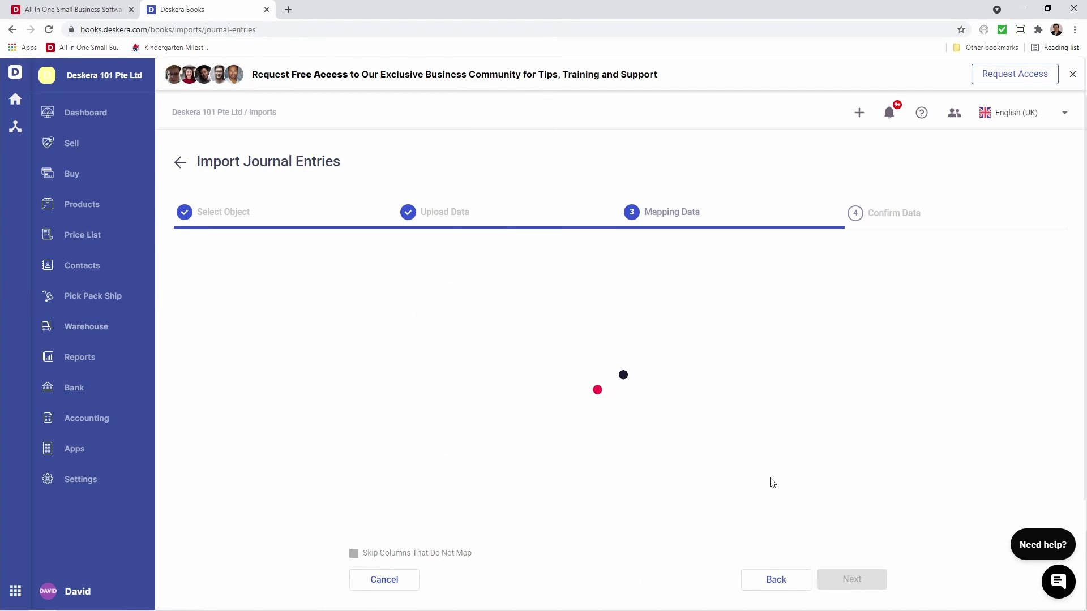
Set the date format of both the Journal Entry Date and Cheque Date columns to MM/DD/YYYY.
{"action": "scroll", "coordinate": [636, 466], "scroll_direction": "down", "scroll_amount": 3}
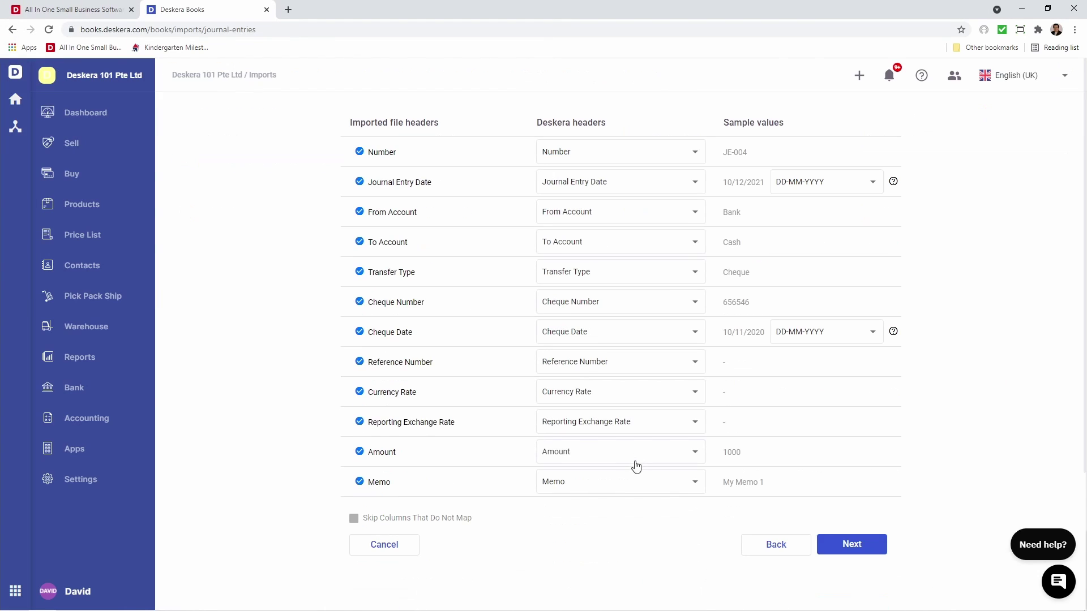
{"action": "scroll", "coordinate": [638, 468], "scroll_direction": "up", "scroll_amount": 3}
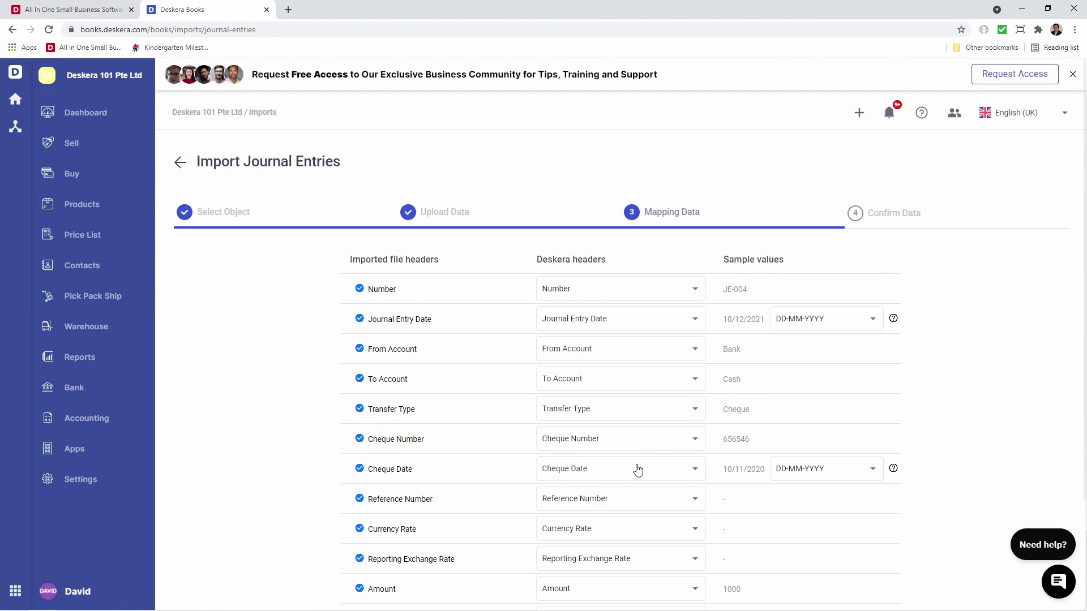
{"action": "left_click", "coordinate": [872, 320]}
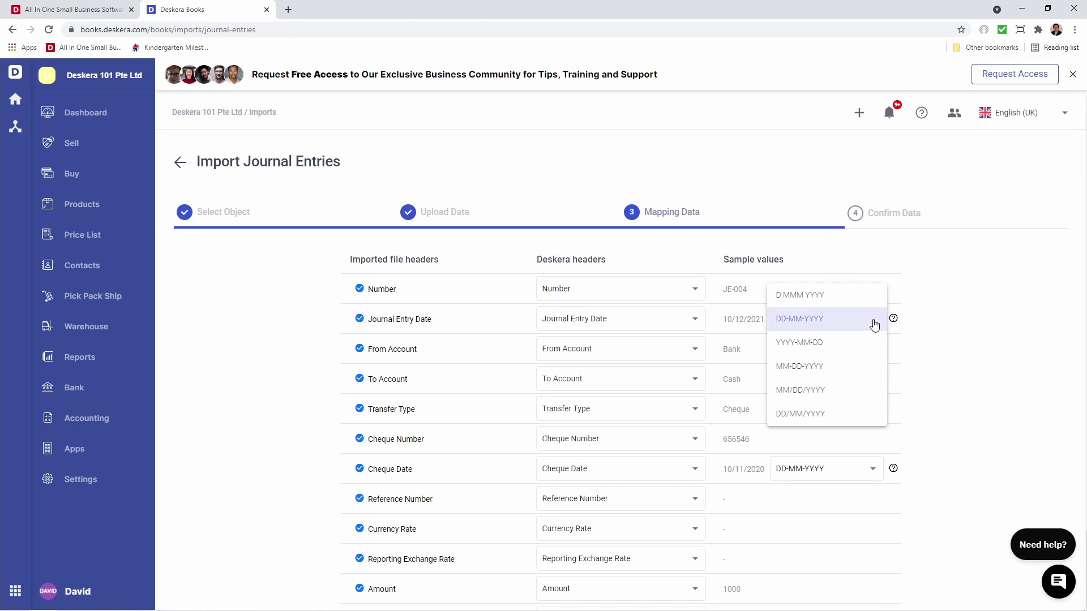
{"action": "left_click", "coordinate": [847, 390]}
{"action": "left_click", "coordinate": [860, 469]}
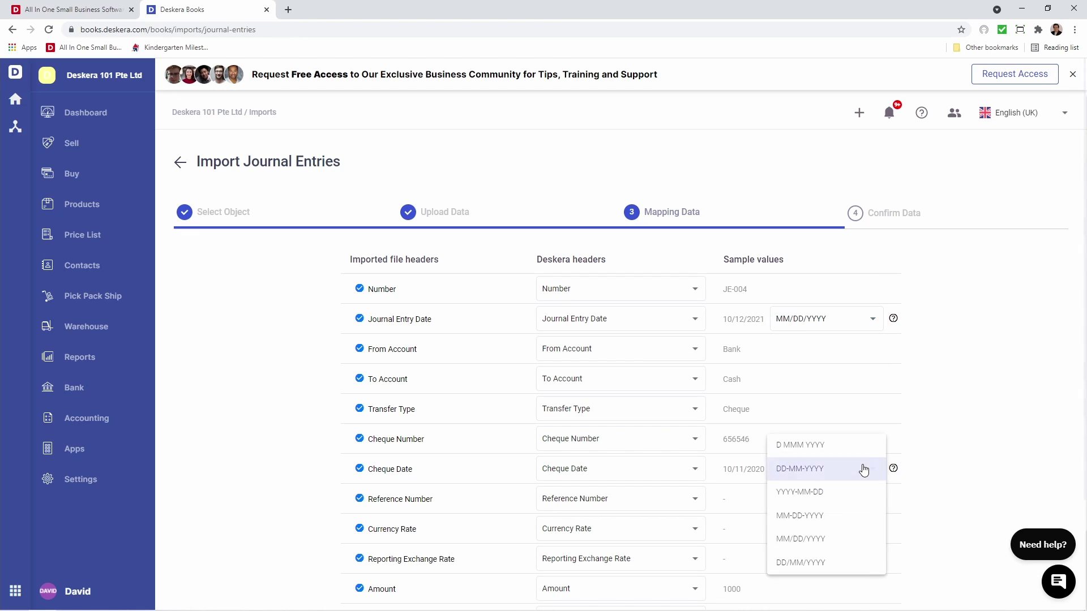
{"action": "left_click", "coordinate": [856, 545]}
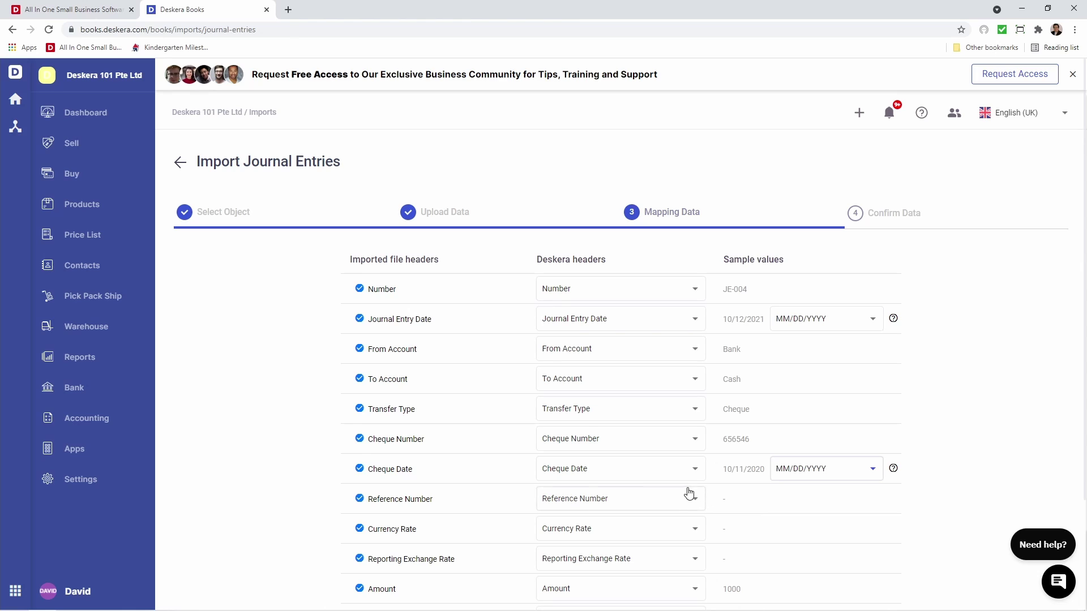
Check the mapping options for the From Account column, keep its mapping and continue to data confirmation.
{"action": "scroll", "coordinate": [689, 494], "scroll_direction": "down", "scroll_amount": 3}
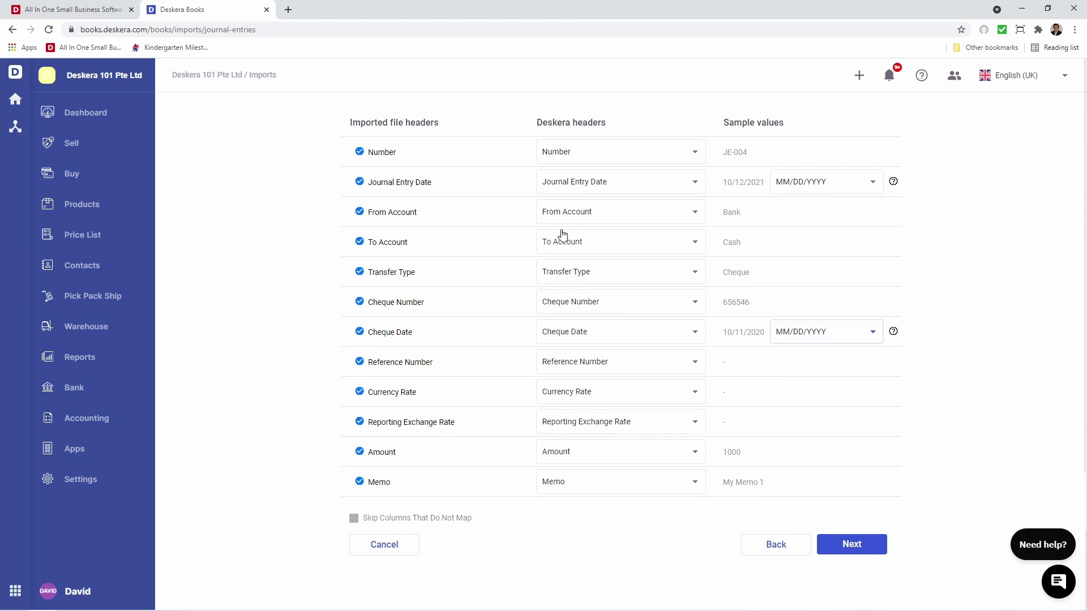
{"action": "left_click", "coordinate": [594, 221]}
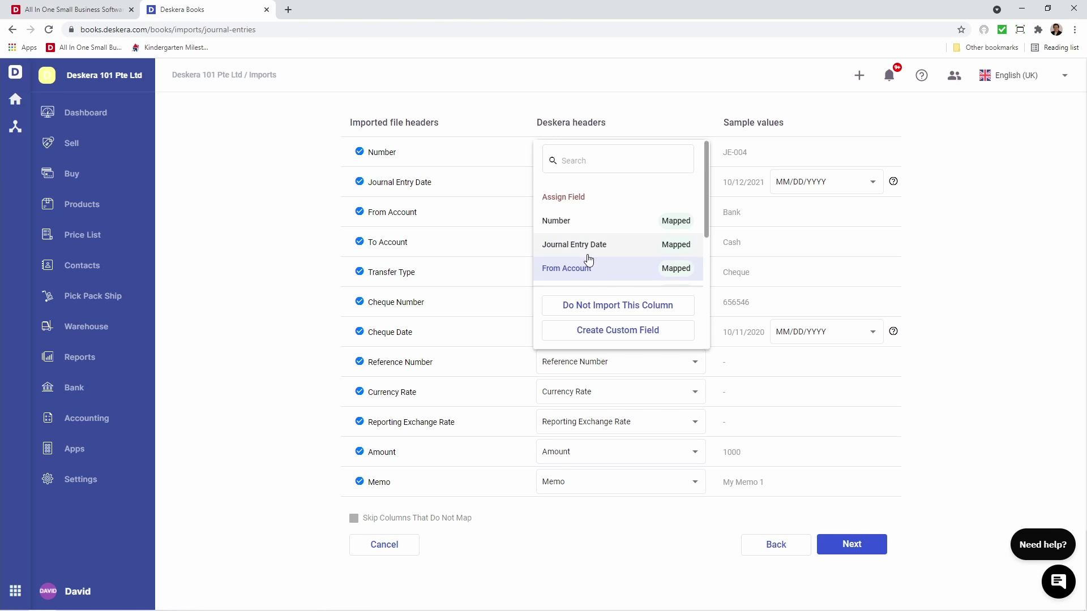
{"action": "scroll", "coordinate": [587, 258], "scroll_direction": "down", "scroll_amount": 5}
{"action": "scroll", "coordinate": [585, 260], "scroll_direction": "up", "scroll_amount": 5}
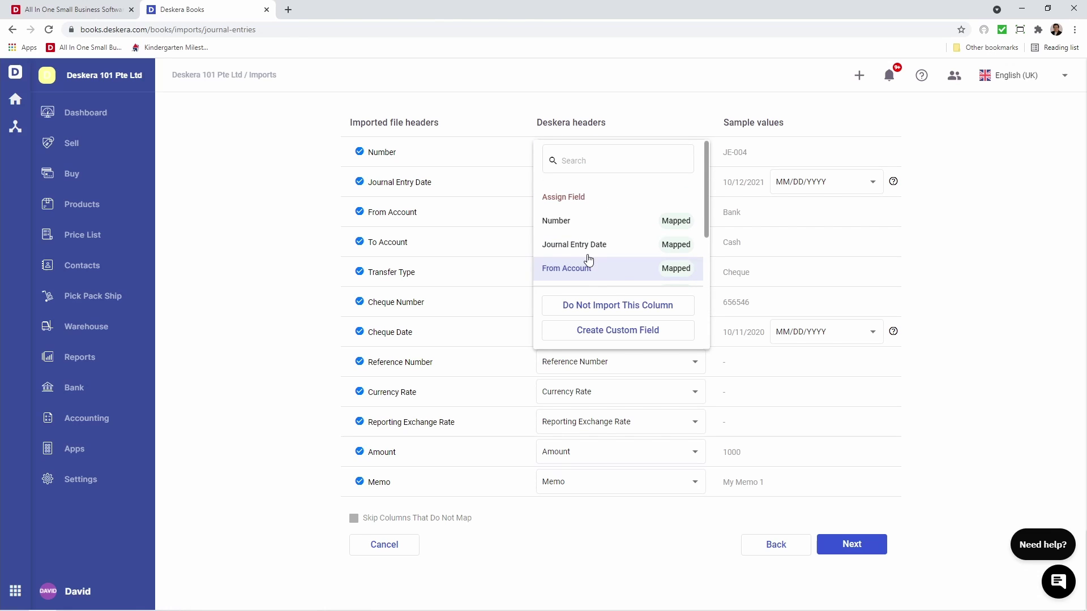
{"action": "left_click", "coordinate": [945, 307]}
{"action": "left_click", "coordinate": [855, 547]}
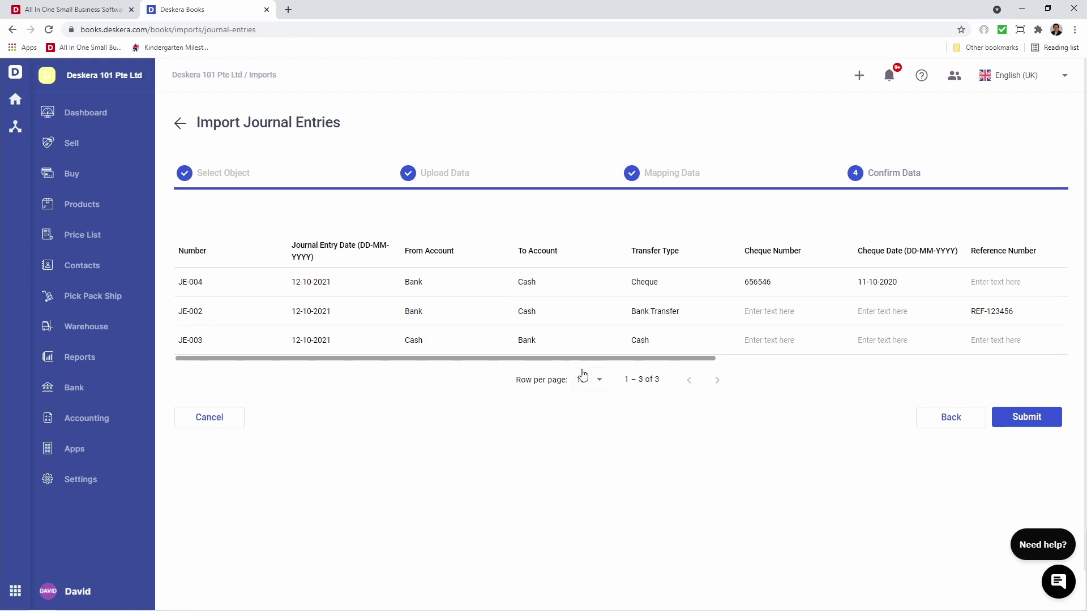
{"action": "mouse_move", "coordinate": [596, 361]}
{"action": "left_mouse_down"}
{"action": "mouse_move", "coordinate": [956, 366]}
{"action": "mouse_move", "coordinate": [583, 375]}
{"action": "left_mouse_up"}
{"action": "left_click", "coordinate": [784, 284]}
{"action": "type", "text": "5656"}
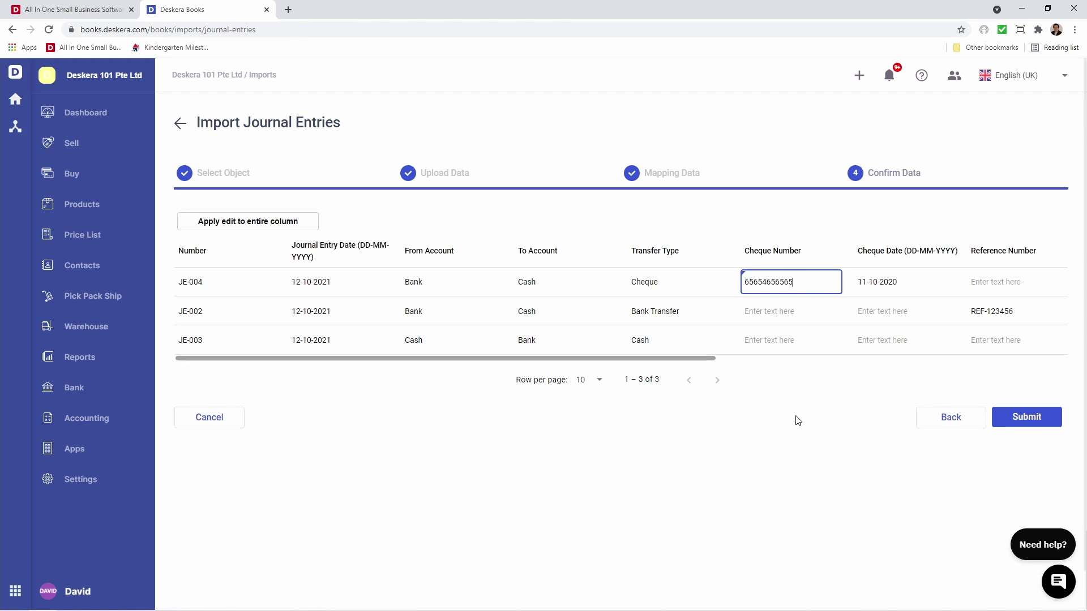
{"action": "type", "text": "5"}
{"action": "left_click", "coordinate": [794, 435]}
Set the cheque date of entry JE-004 to 11-10-2021 in the import preview.
{"action": "left_click_drag", "start_coordinate": [654, 360], "coordinate": [712, 359]}
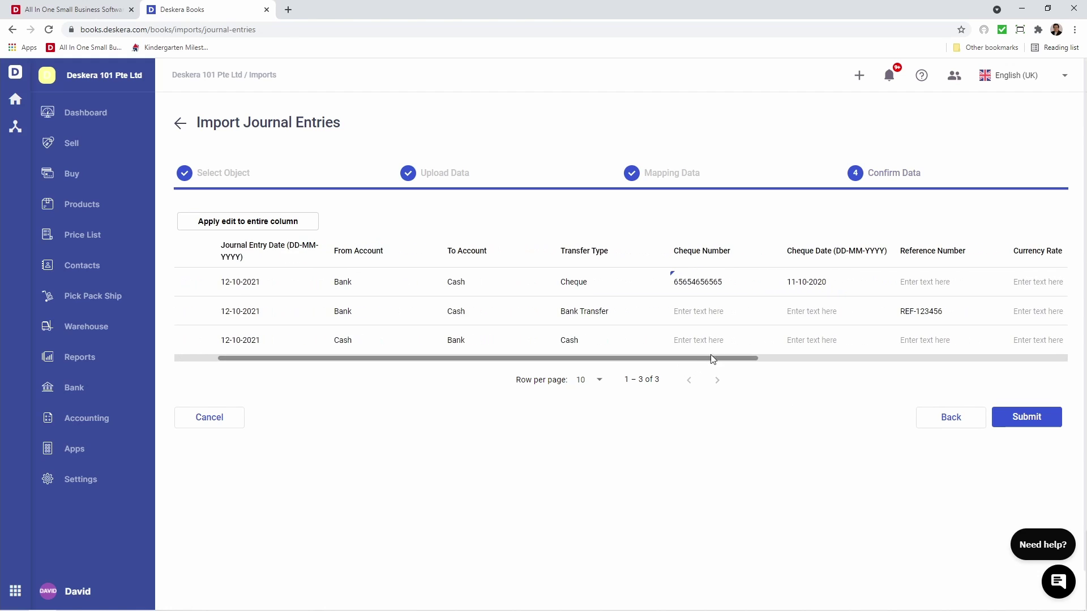
{"action": "left_click", "coordinate": [831, 281]}
{"action": "key", "text": "BackSpace"}
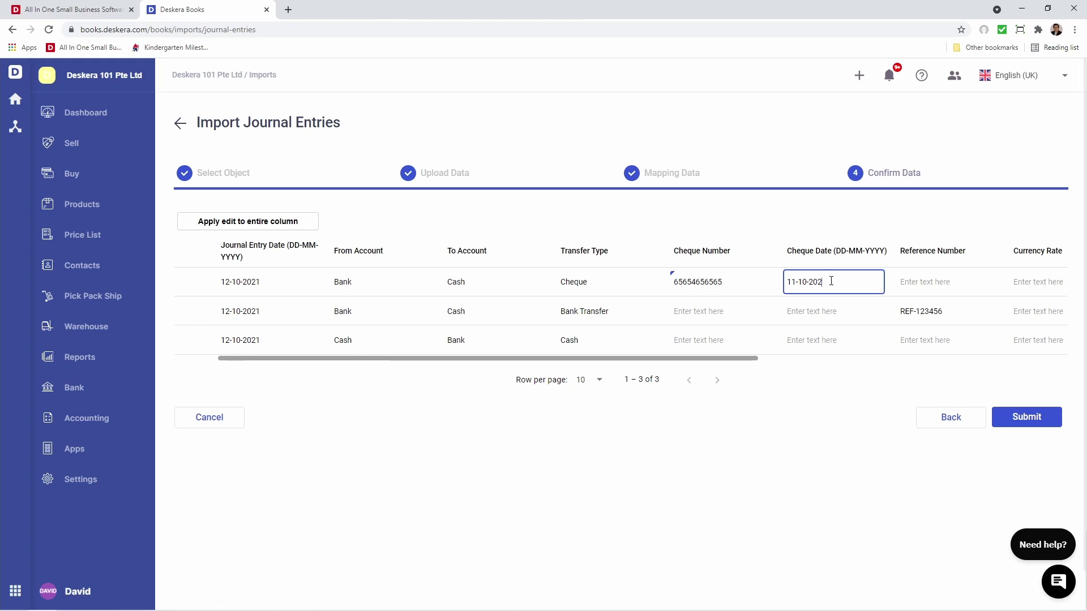
{"action": "type", "text": "1"}
{"action": "left_click", "coordinate": [810, 427]}
{"action": "left_click_drag", "start_coordinate": [739, 359], "coordinate": [711, 381]}
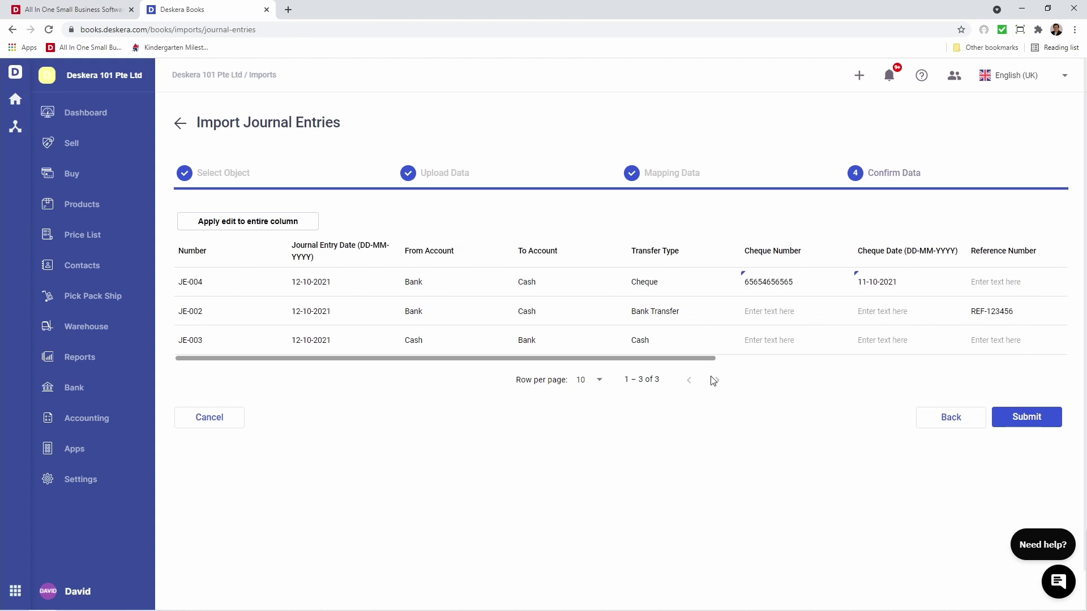
Submit the reviewed fund transfer journal entries for import.
{"action": "left_click", "coordinate": [1027, 418]}
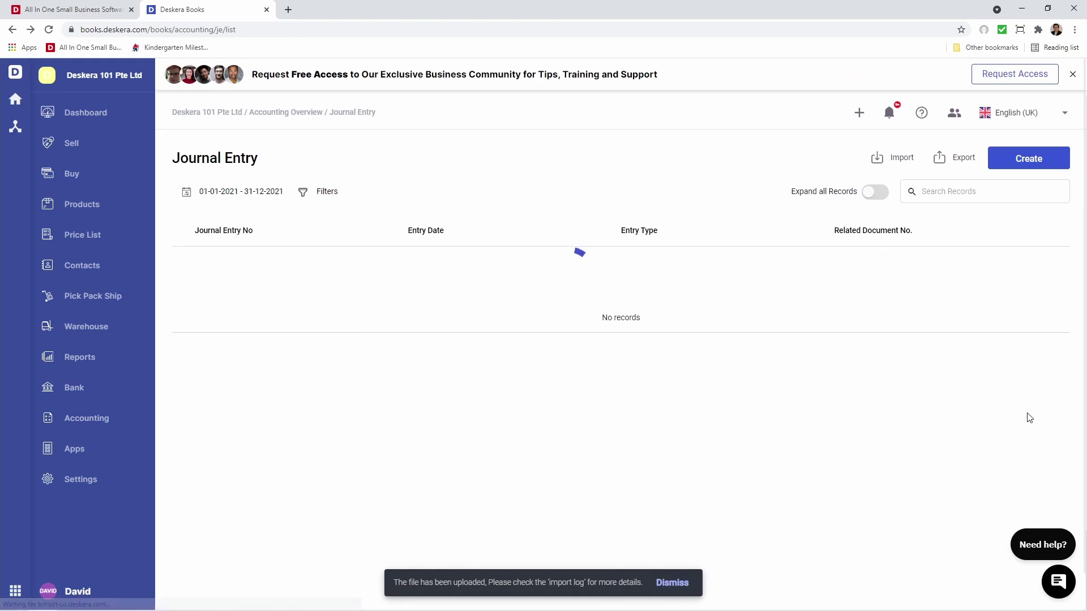
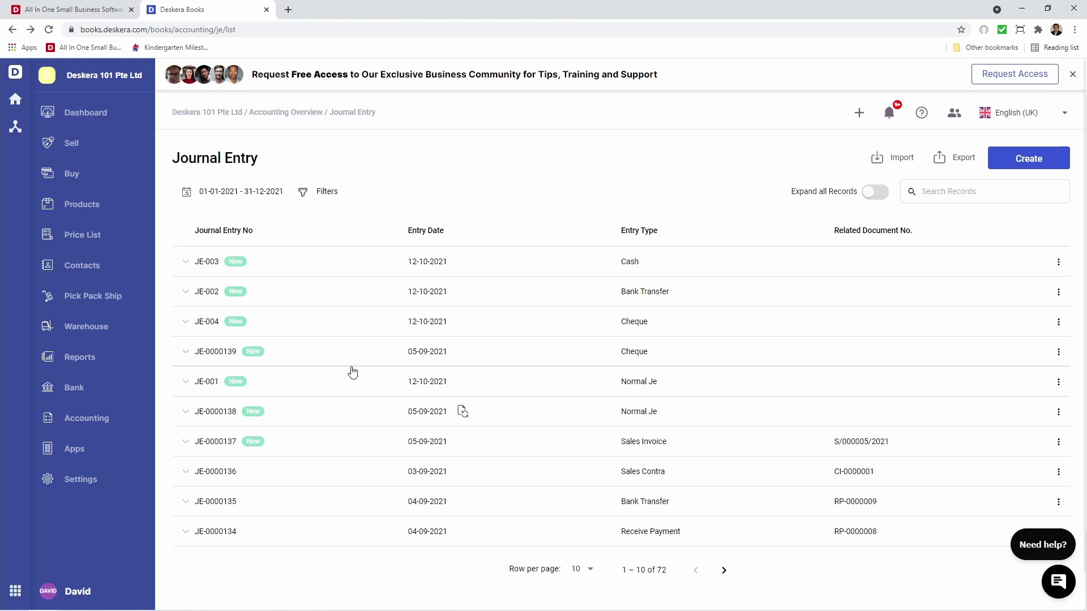
In the financial year closing settings, save a Monthly closing period and Retained Earnings as the retained earning account, and review the saved settings.
{"action": "left_click", "coordinate": [112, 418]}
{"action": "left_click", "coordinate": [966, 371]}
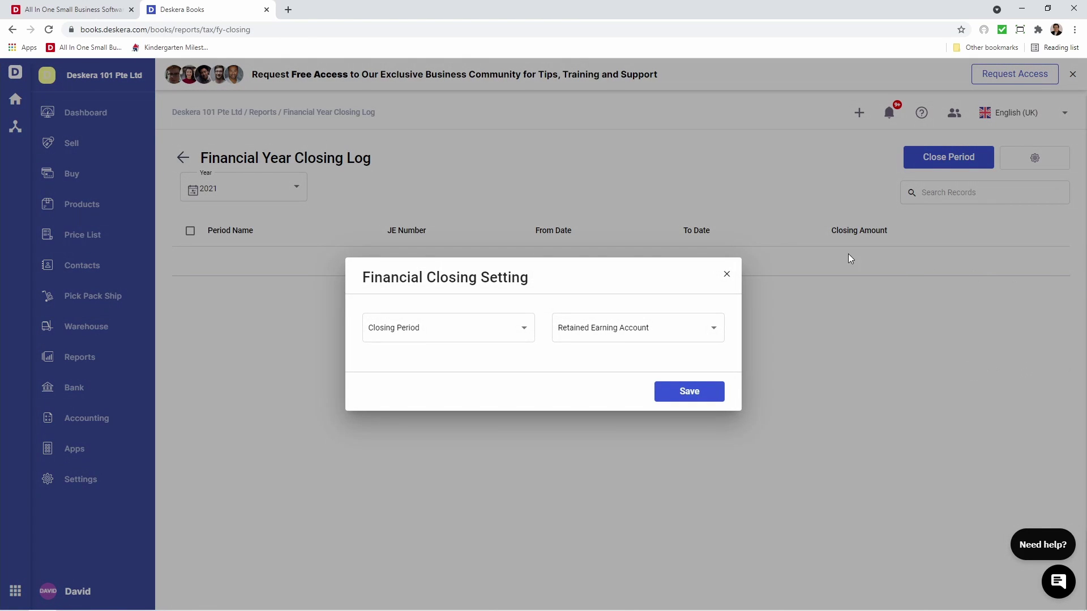
{"action": "left_click", "coordinate": [512, 334]}
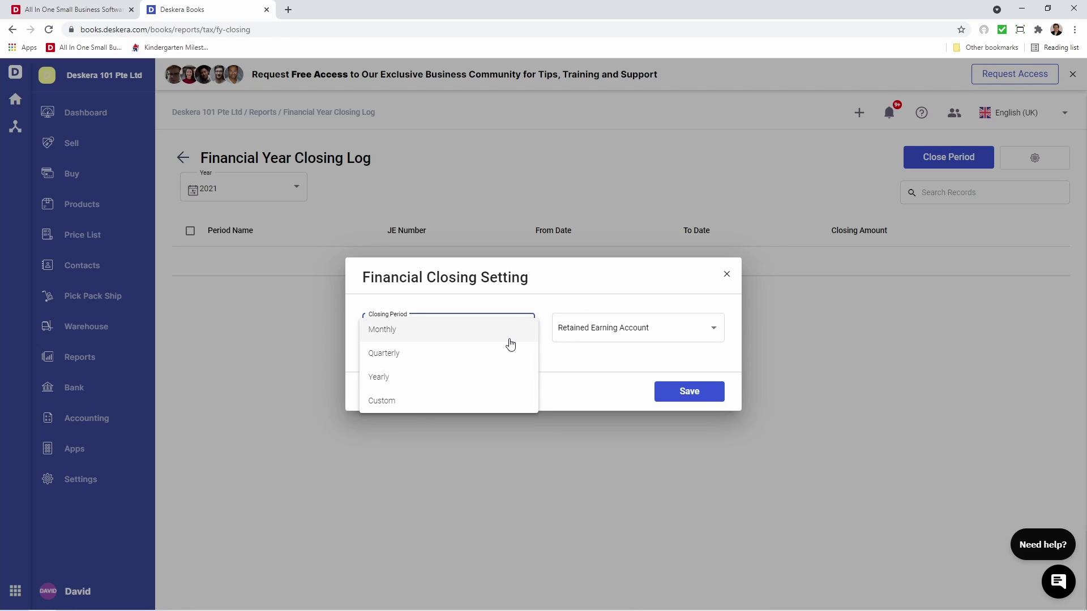
{"action": "left_click", "coordinate": [484, 402]}
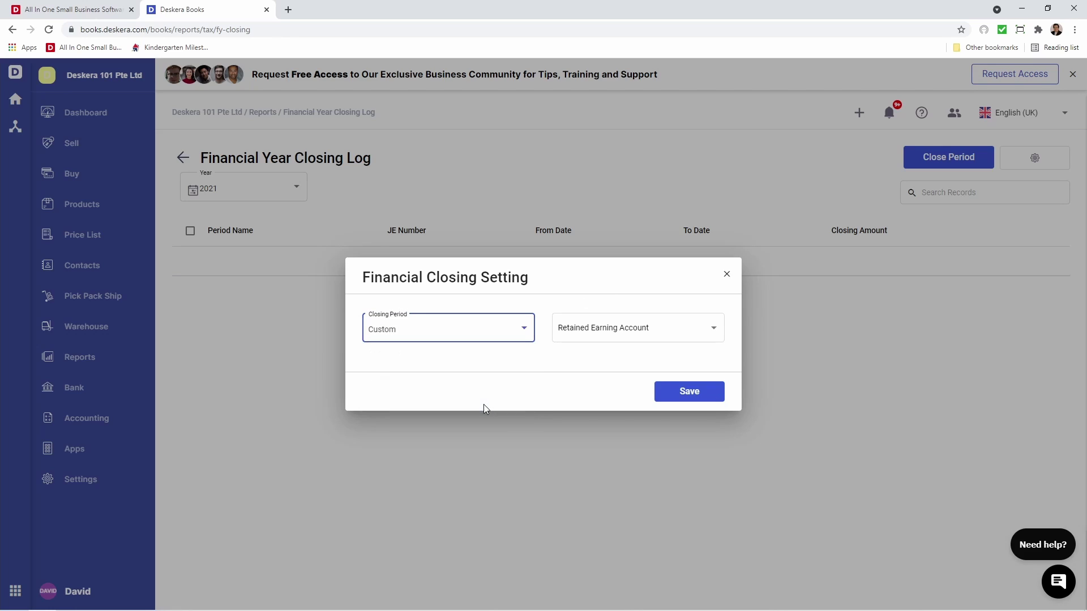
{"action": "left_click", "coordinate": [498, 333]}
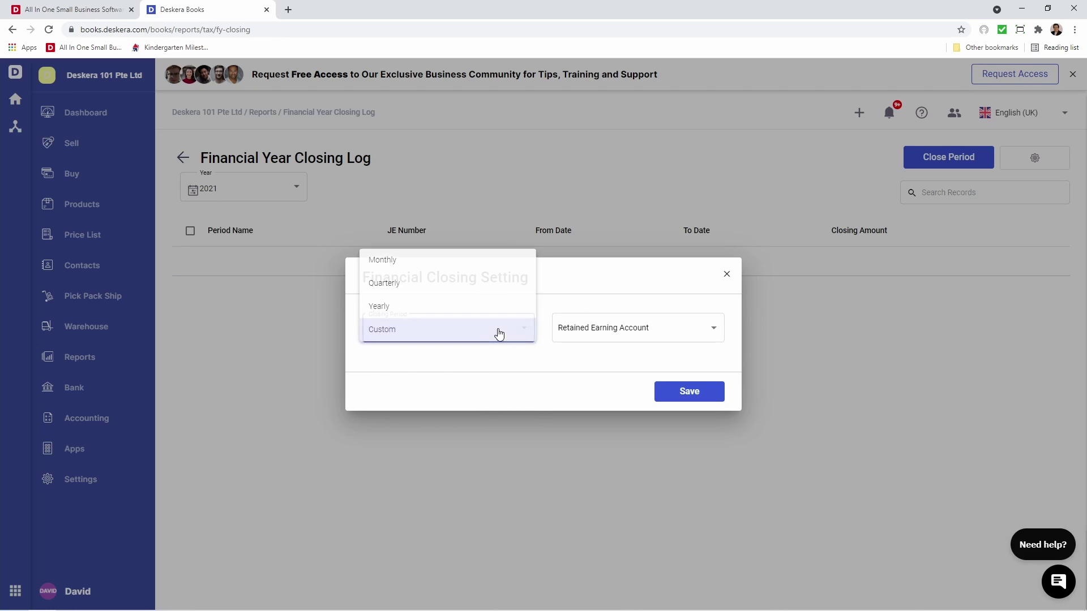
{"action": "left_click", "coordinate": [404, 264]}
{"action": "left_click", "coordinate": [682, 334]}
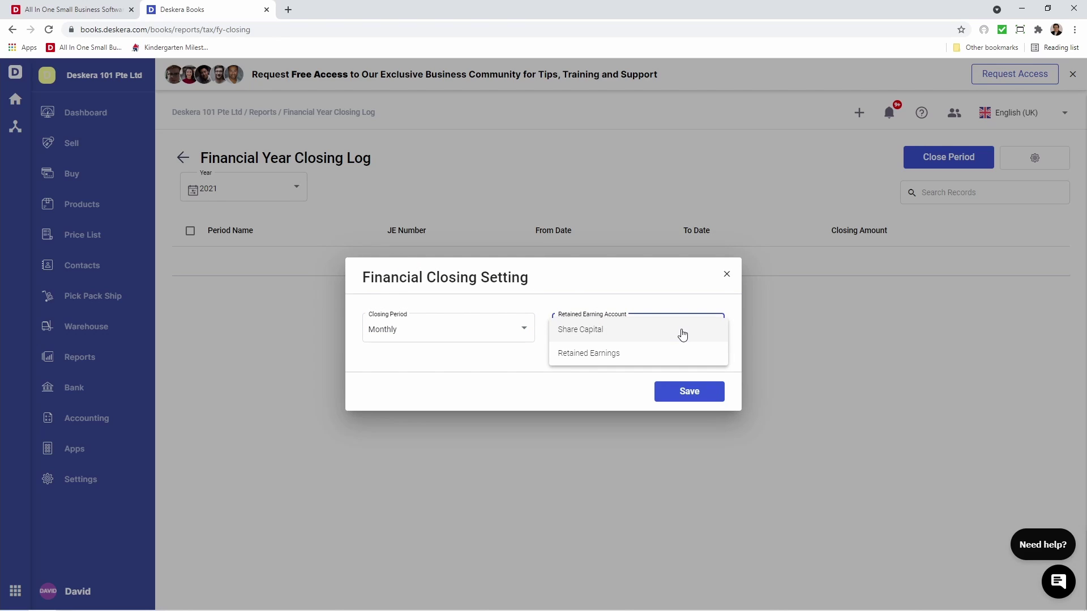
{"action": "left_click", "coordinate": [673, 358]}
{"action": "left_click", "coordinate": [689, 390]}
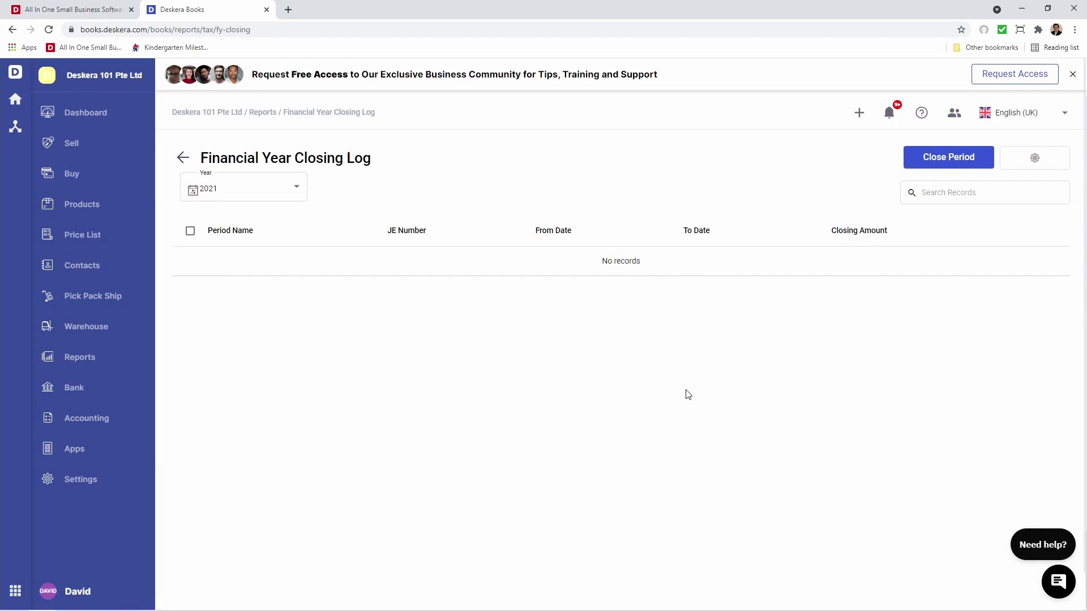
{"action": "left_click", "coordinate": [1032, 164]}
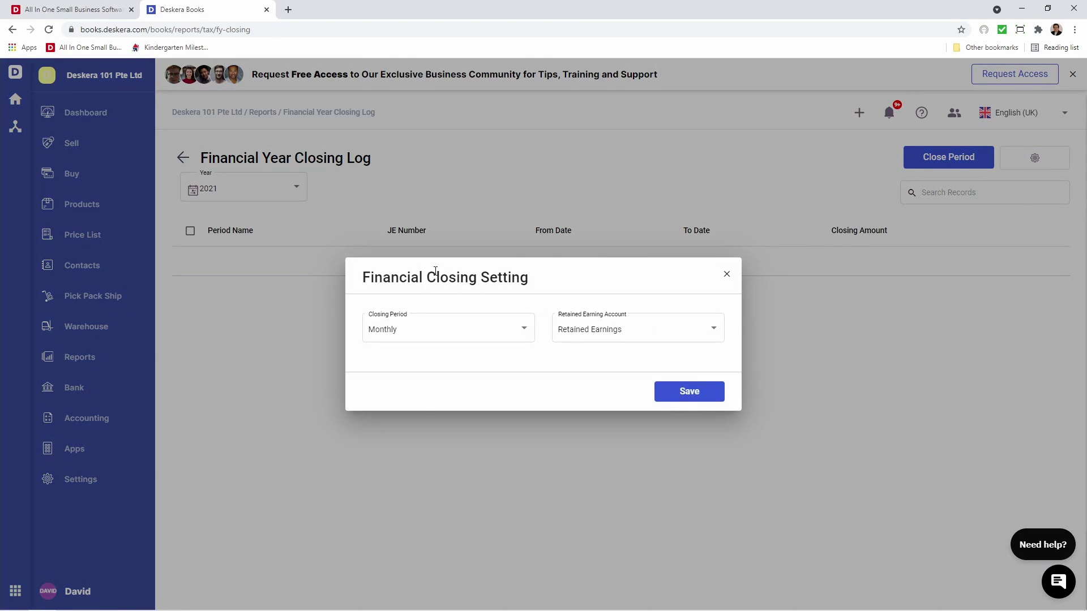
{"action": "left_click", "coordinate": [726, 275]}
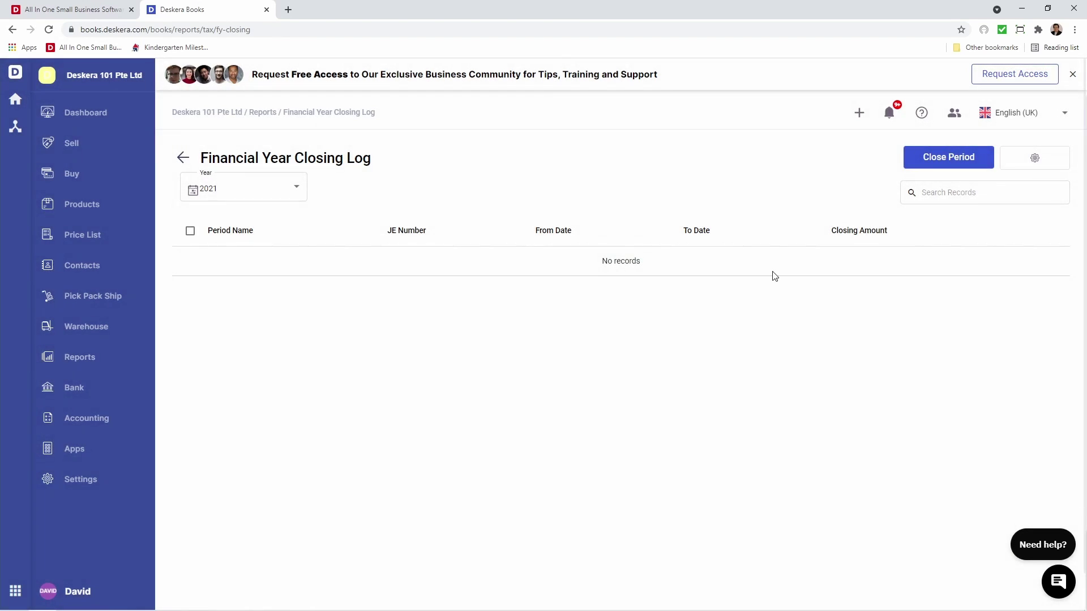
Start closing a period named August 2021, with 2021 as the closing period and August as the month.
{"action": "left_click", "coordinate": [941, 157]}
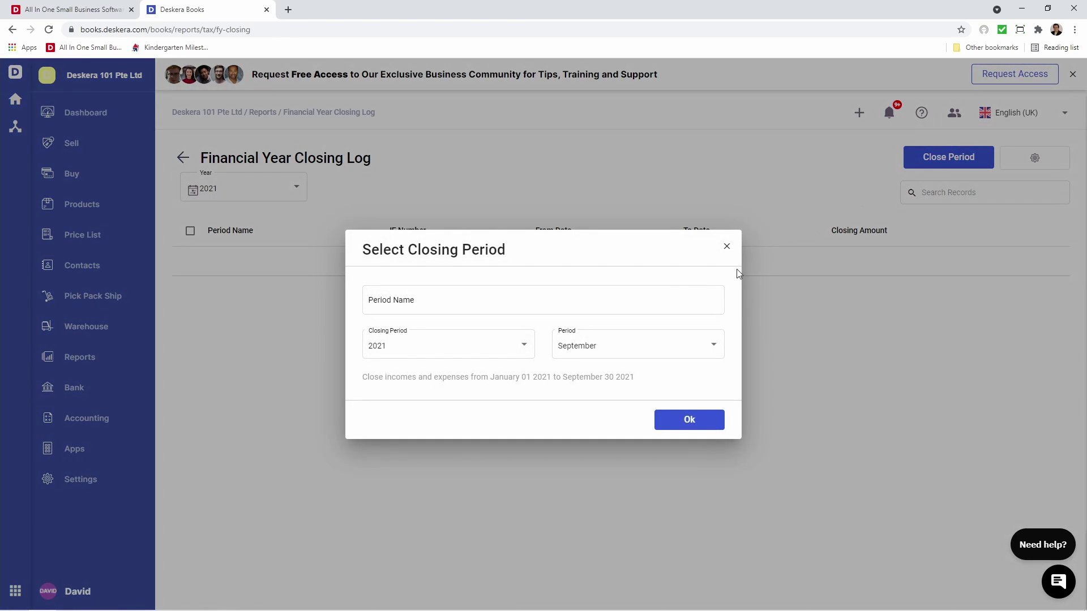
{"action": "left_click", "coordinate": [621, 345]}
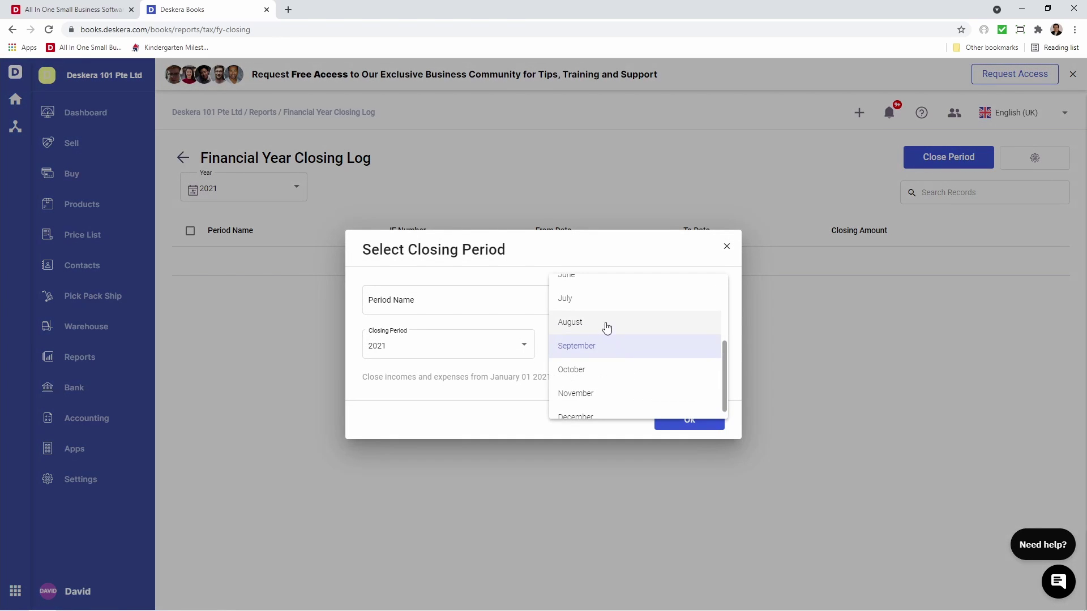
{"action": "left_click", "coordinate": [605, 323]}
{"action": "left_click", "coordinate": [517, 303]}
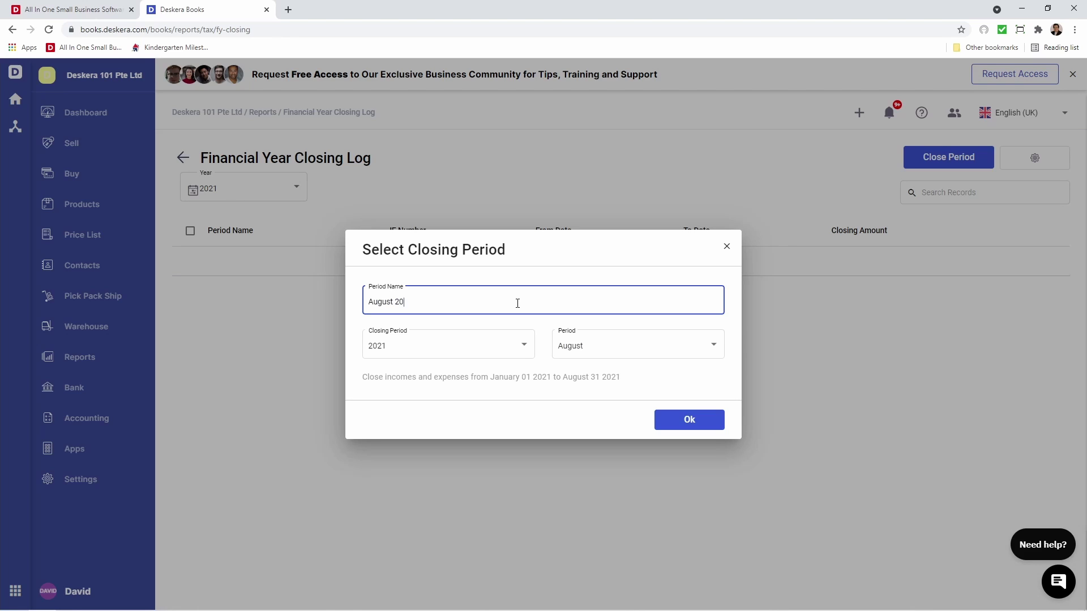
{"action": "left_click", "coordinate": [687, 419]}
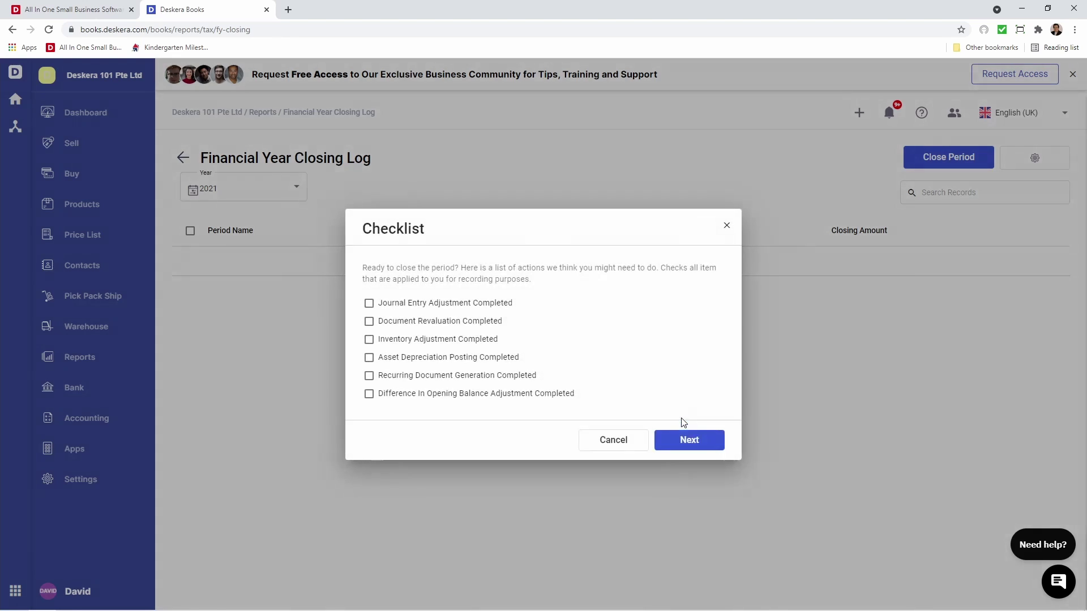
Mark all six closing checklist items as completed and post the previewed closing journal entry.
{"action": "left_click", "coordinate": [369, 305]}
{"action": "left_click", "coordinate": [369, 322]}
{"action": "left_click", "coordinate": [369, 340]}
{"action": "left_click", "coordinate": [369, 361]}
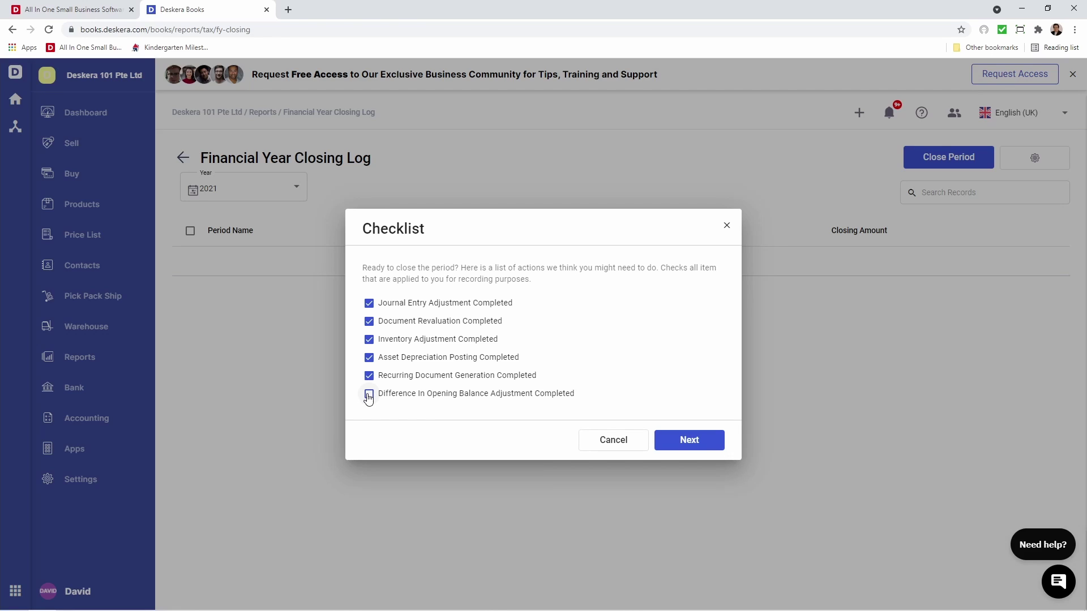
{"action": "left_click", "coordinate": [369, 395]}
{"action": "left_click", "coordinate": [689, 445]}
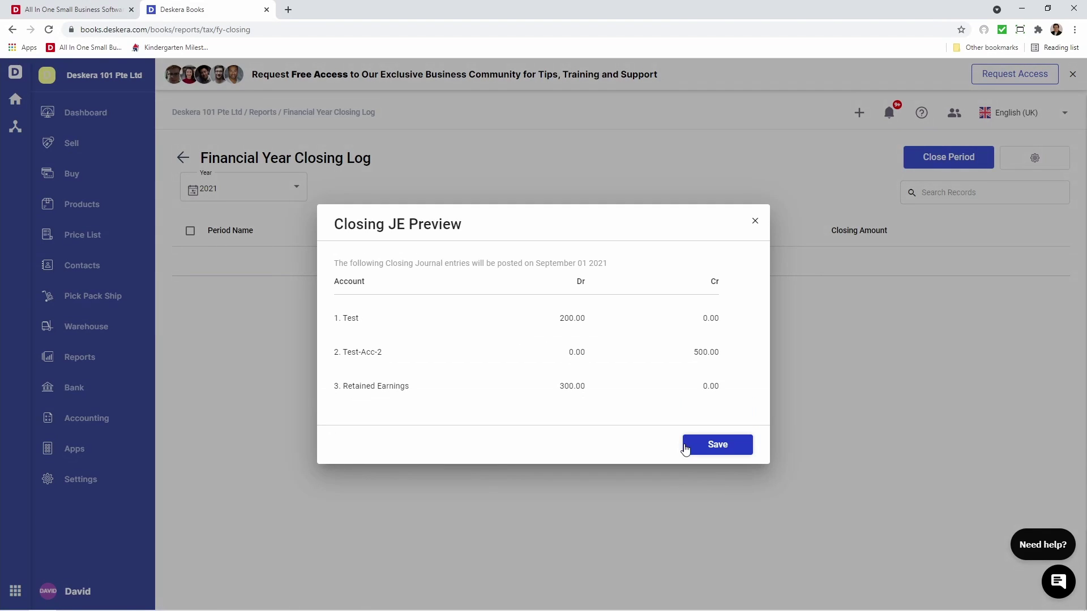
{"action": "left_click", "coordinate": [729, 446]}
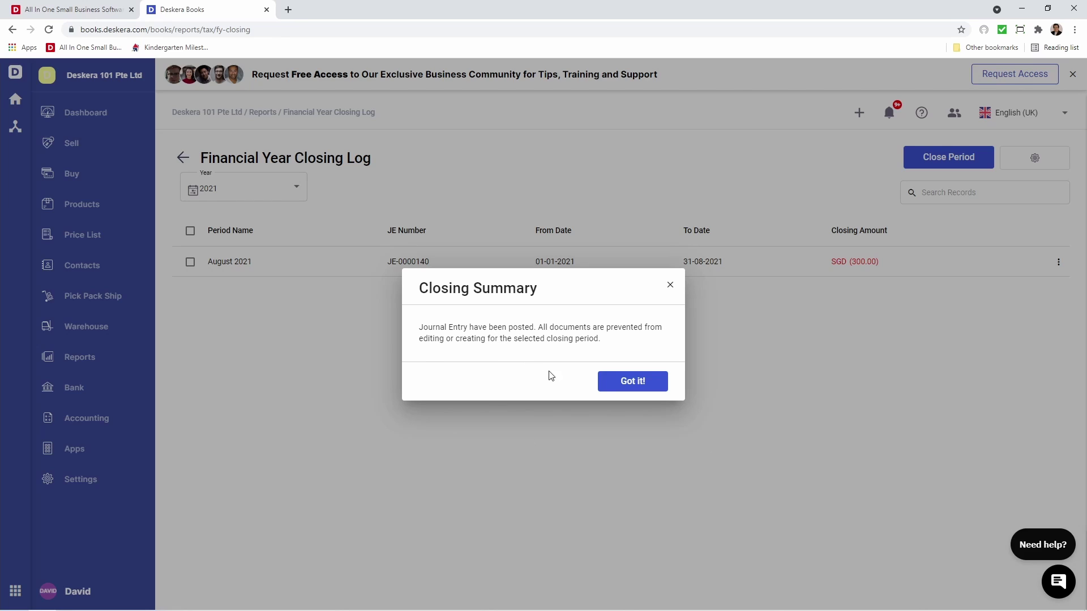
{"action": "left_click", "coordinate": [630, 391]}
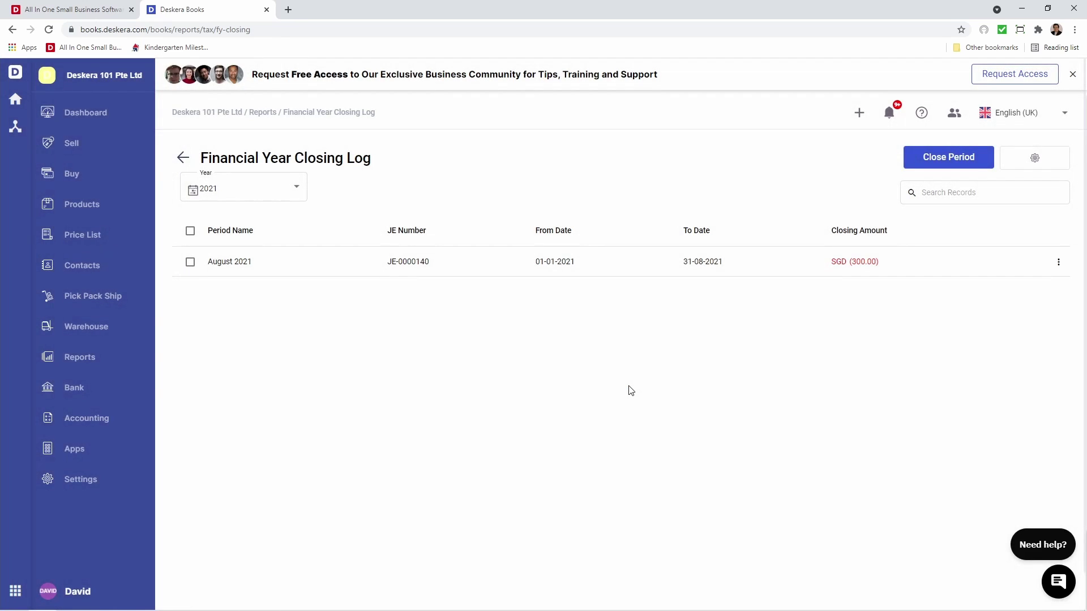
Open the Profit and Loss report and view it on the Cash basis before returning it to Accrual.
{"action": "left_click", "coordinate": [84, 363]}
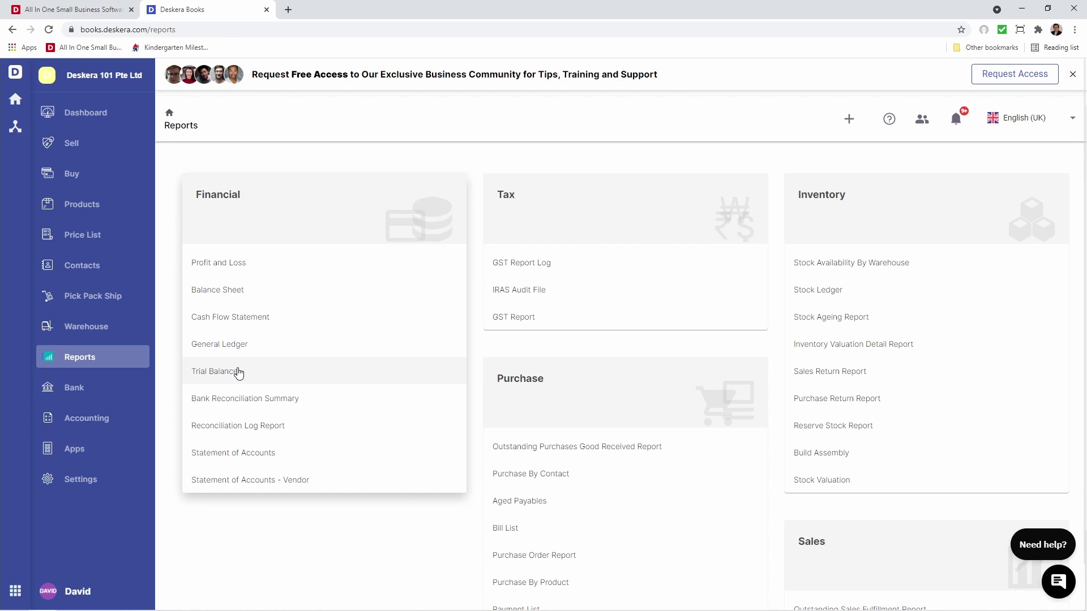
{"action": "left_click", "coordinate": [233, 276]}
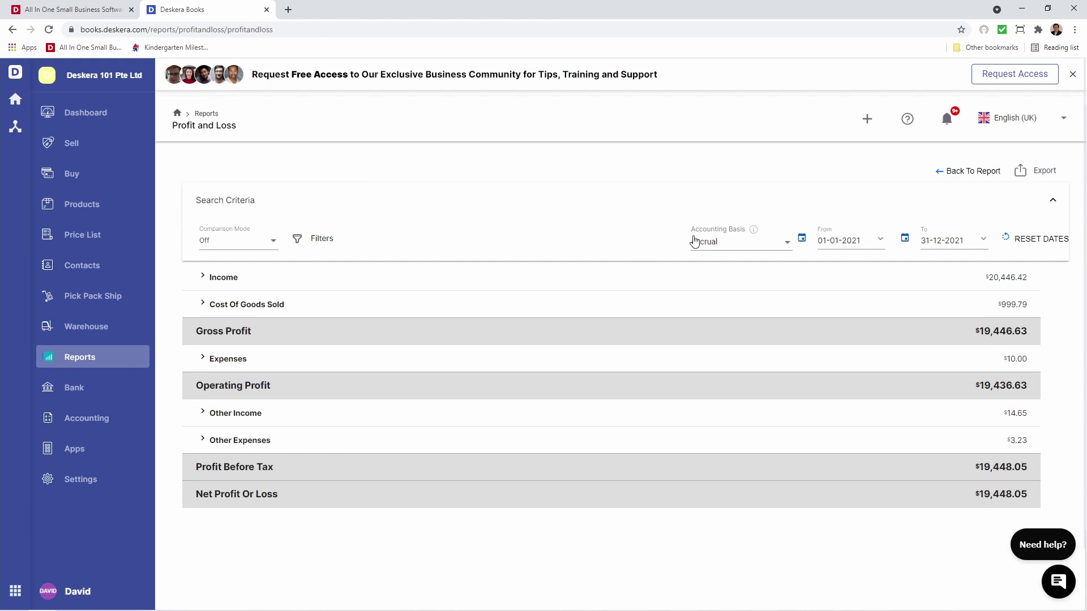
{"action": "left_click", "coordinate": [756, 249]}
{"action": "left_click", "coordinate": [754, 265]}
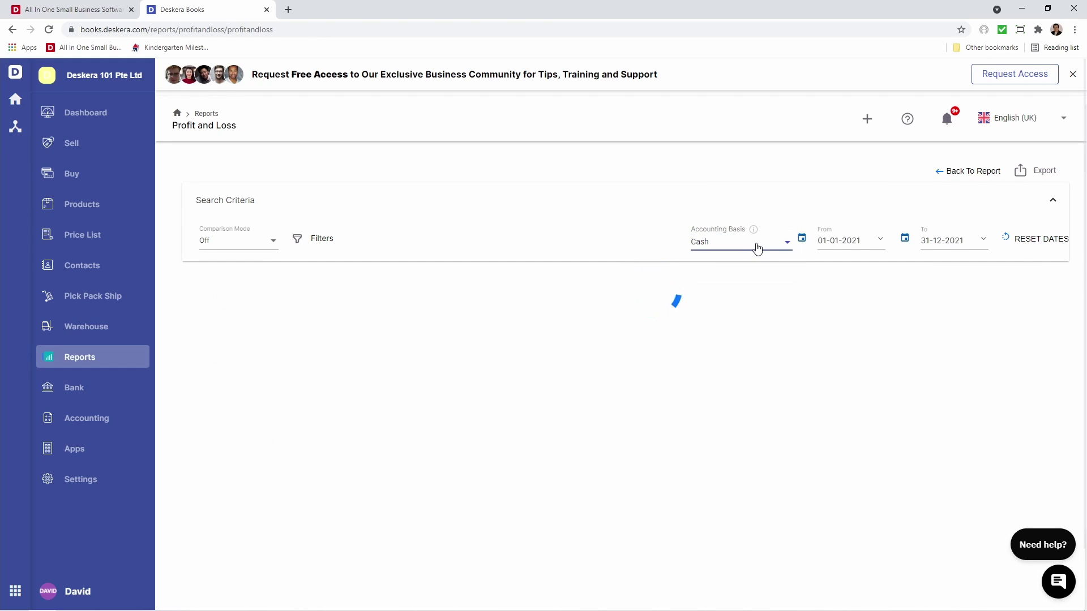
{"action": "left_click", "coordinate": [756, 247]}
{"action": "left_click", "coordinate": [748, 219]}
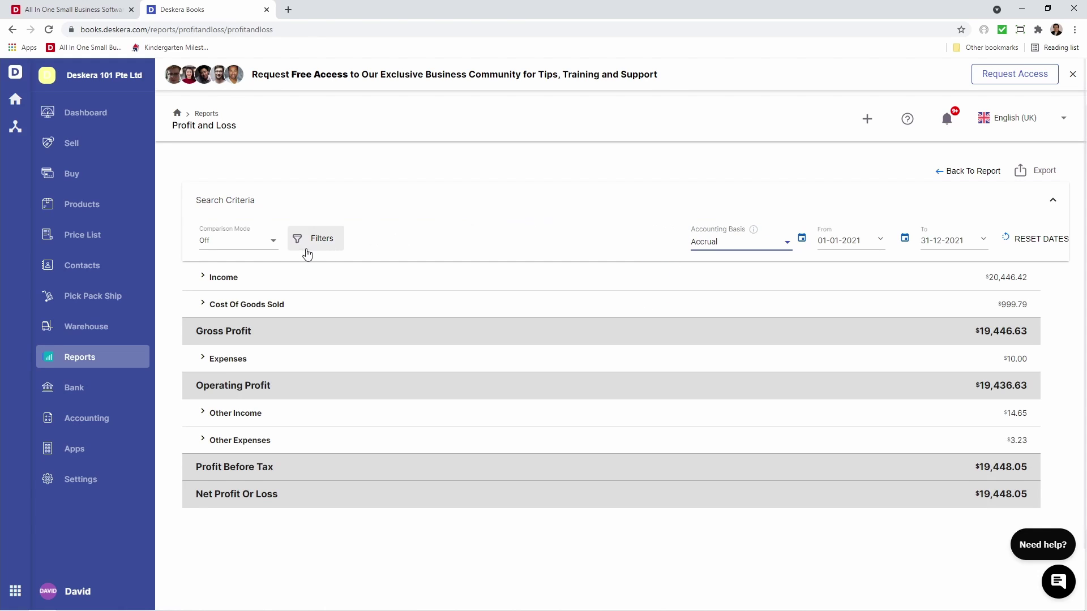
Choose the Customize comparison mode for the Profit and Loss report and dismiss the custom view settings without generating.
{"action": "left_click", "coordinate": [274, 250]}
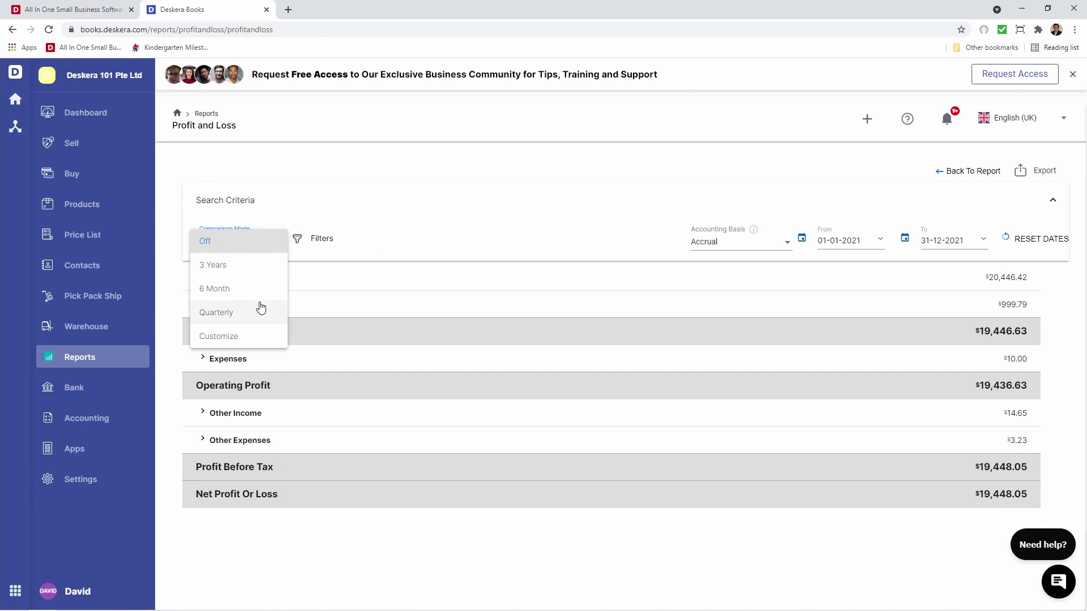
{"action": "left_click", "coordinate": [256, 335]}
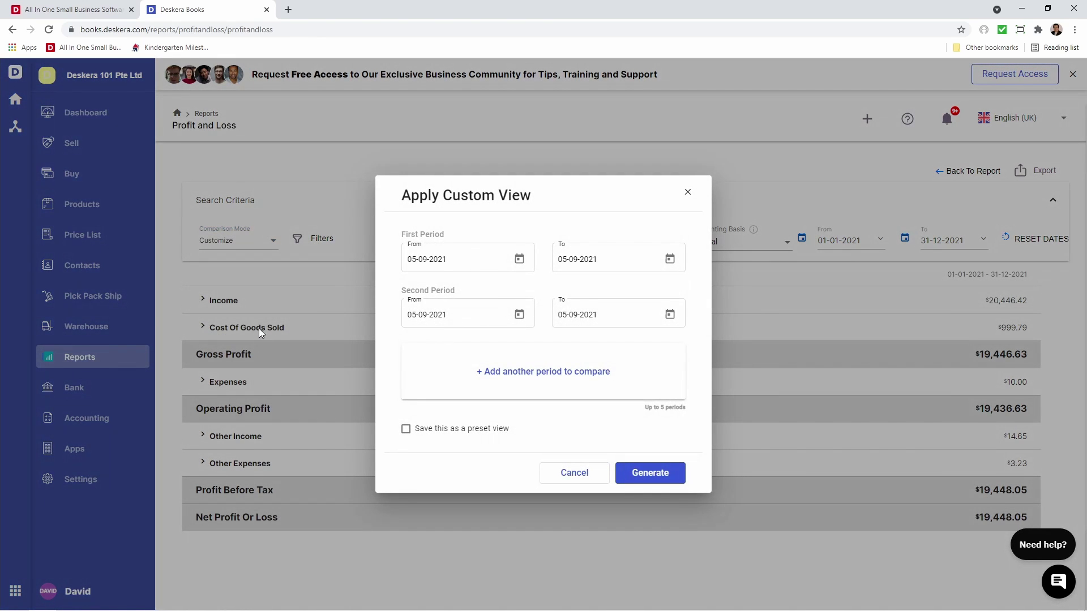
{"action": "left_click", "coordinate": [582, 475]}
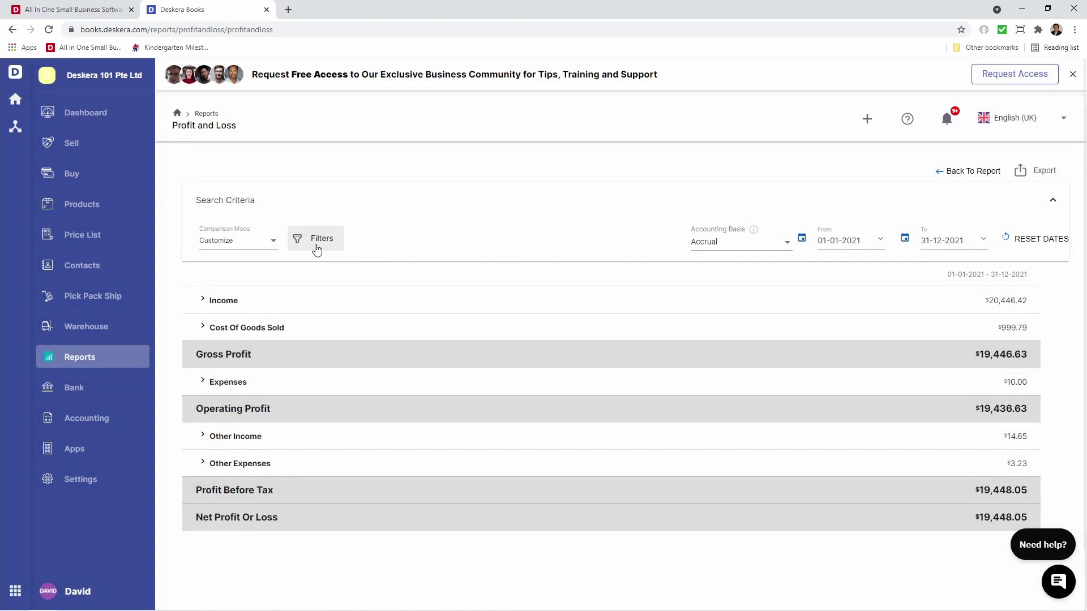
Filter the Profit and Loss report by an Outlets custom field value, then remove the filter.
{"action": "left_click", "coordinate": [315, 244]}
{"action": "left_click", "coordinate": [450, 166]}
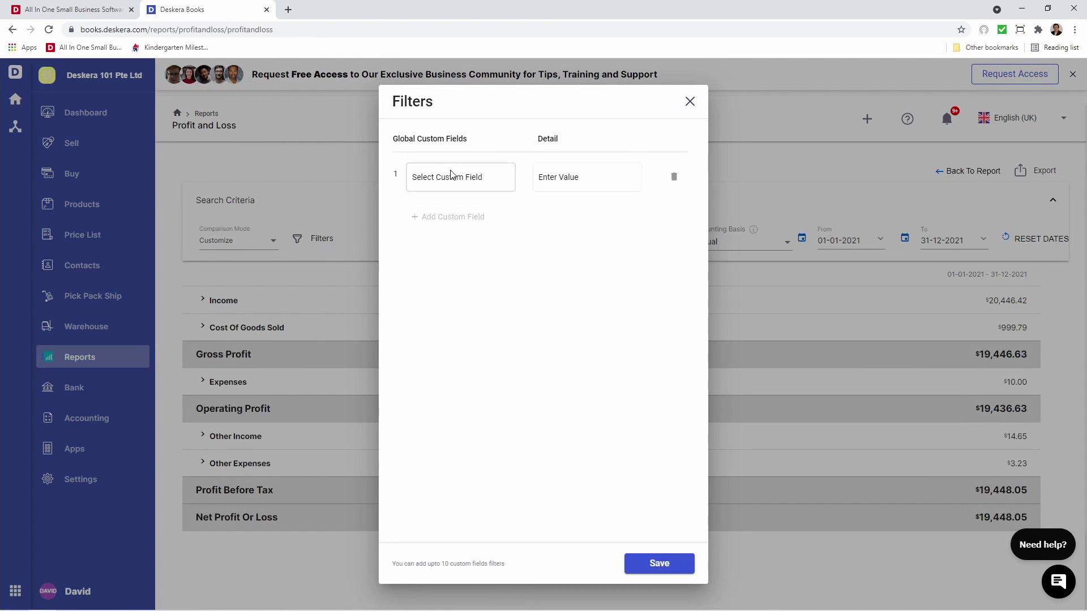
{"action": "left_click", "coordinate": [451, 177]}
{"action": "left_click", "coordinate": [441, 210]}
{"action": "left_click", "coordinate": [630, 177]}
{"action": "left_click", "coordinate": [613, 210]}
{"action": "left_click", "coordinate": [658, 563]}
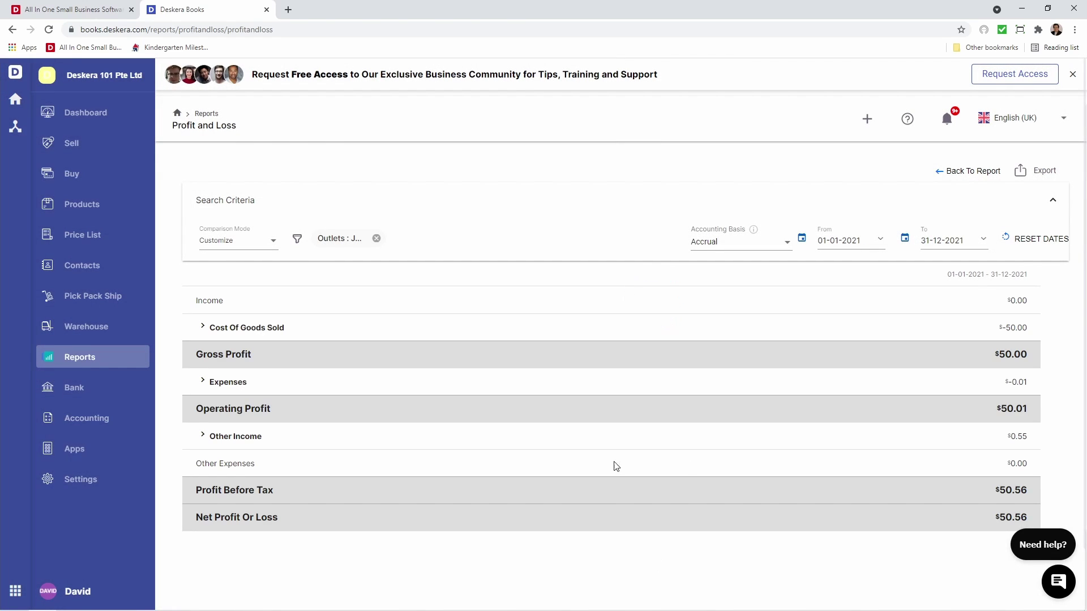
{"action": "left_click", "coordinate": [375, 238]}
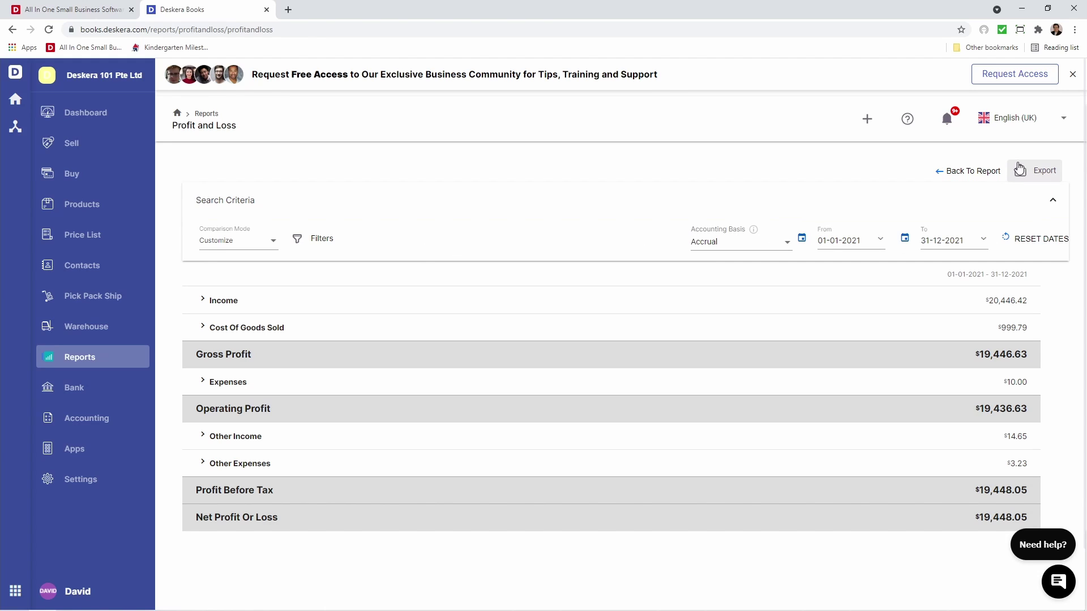
Open the Balance Sheet report and examine its comparison mode, custom field filter and accounting basis options without changing them.
{"action": "left_click", "coordinate": [968, 171]}
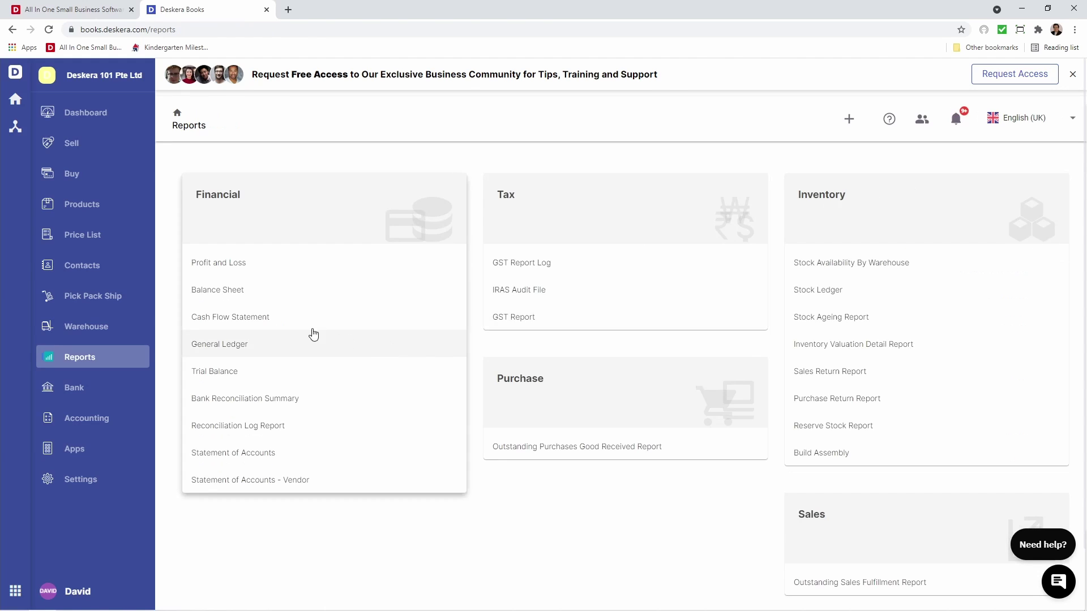
{"action": "left_click", "coordinate": [260, 292]}
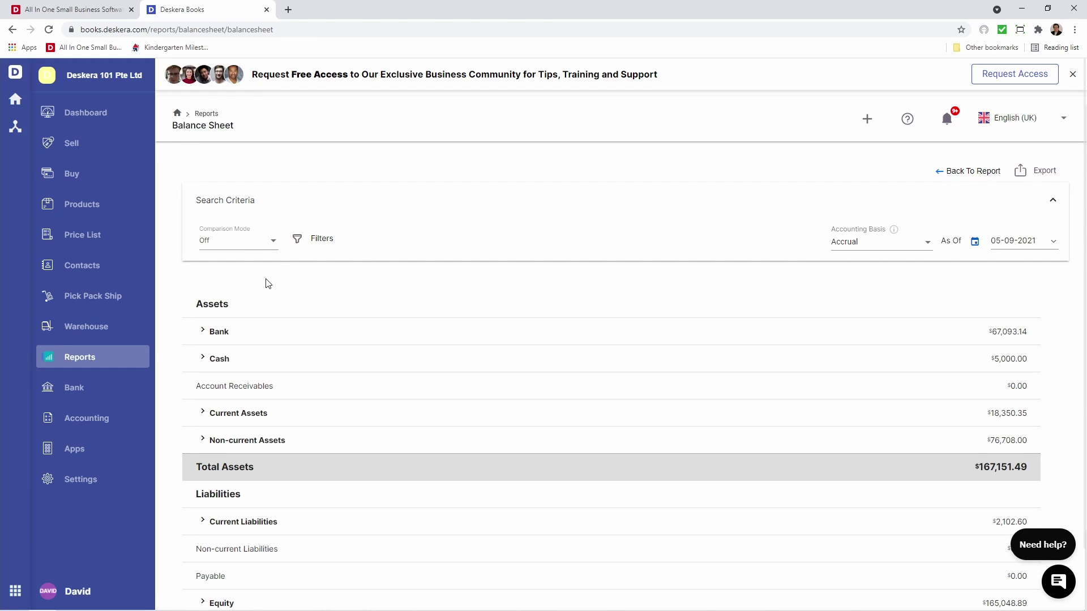
{"action": "left_click", "coordinate": [274, 250]}
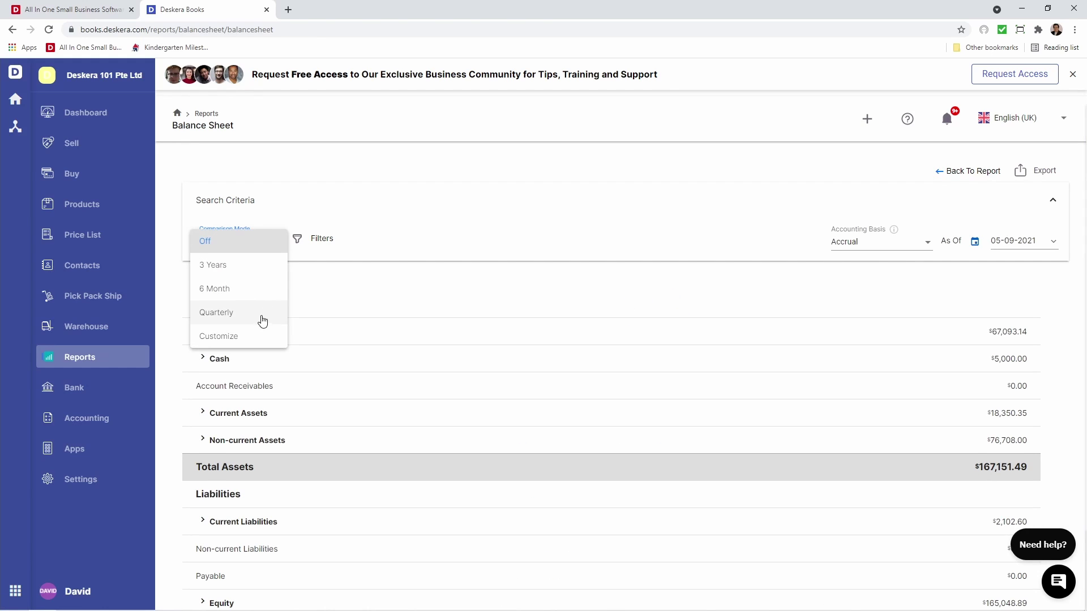
{"action": "left_click", "coordinate": [322, 248]}
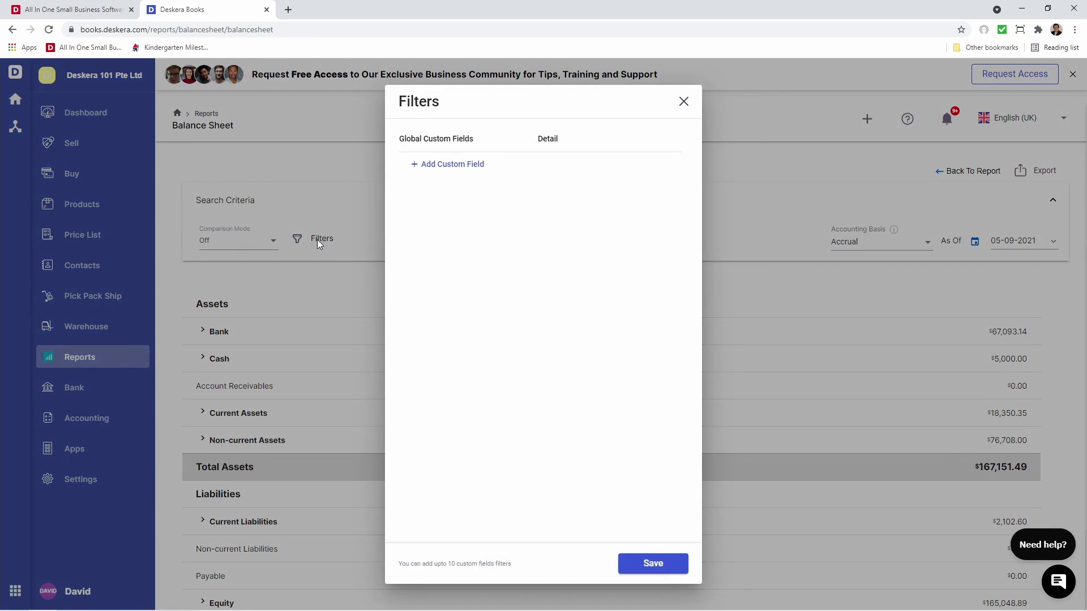
{"action": "left_click", "coordinate": [684, 101]}
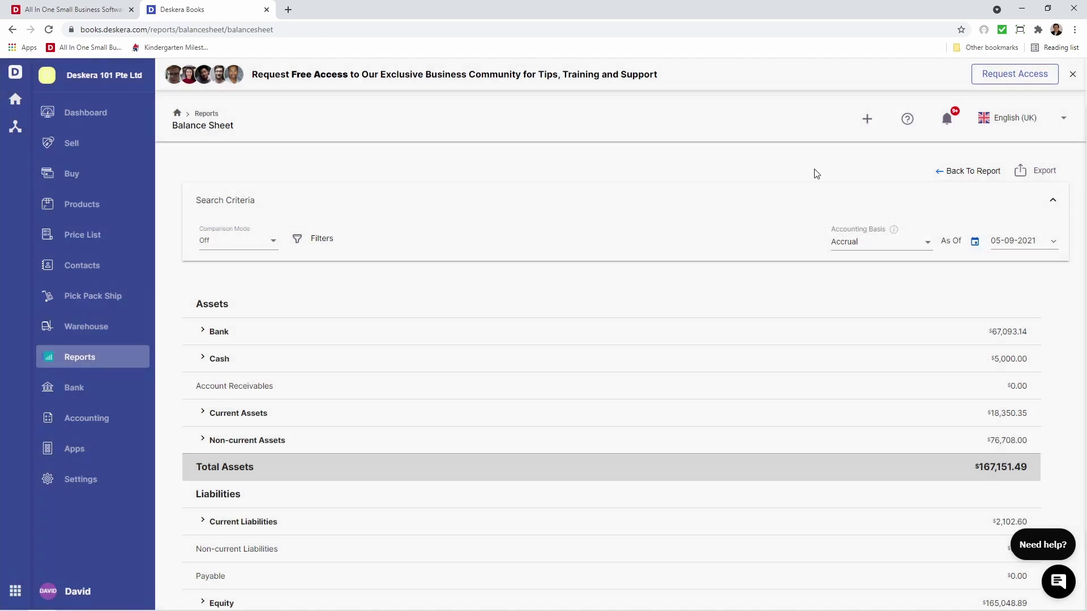
{"action": "left_click", "coordinate": [903, 249]}
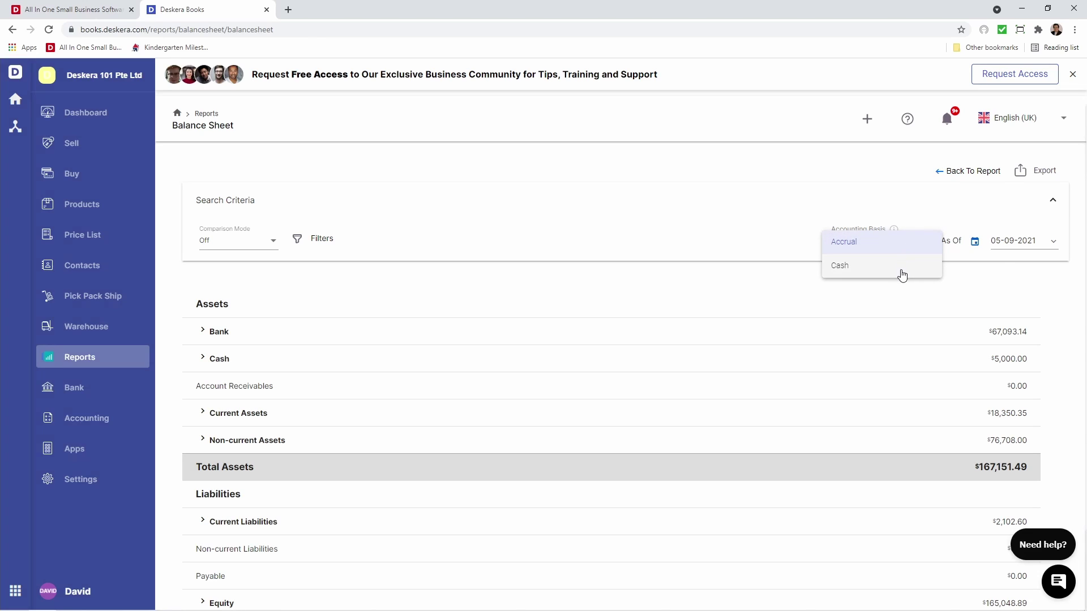
{"action": "left_click", "coordinate": [978, 238]}
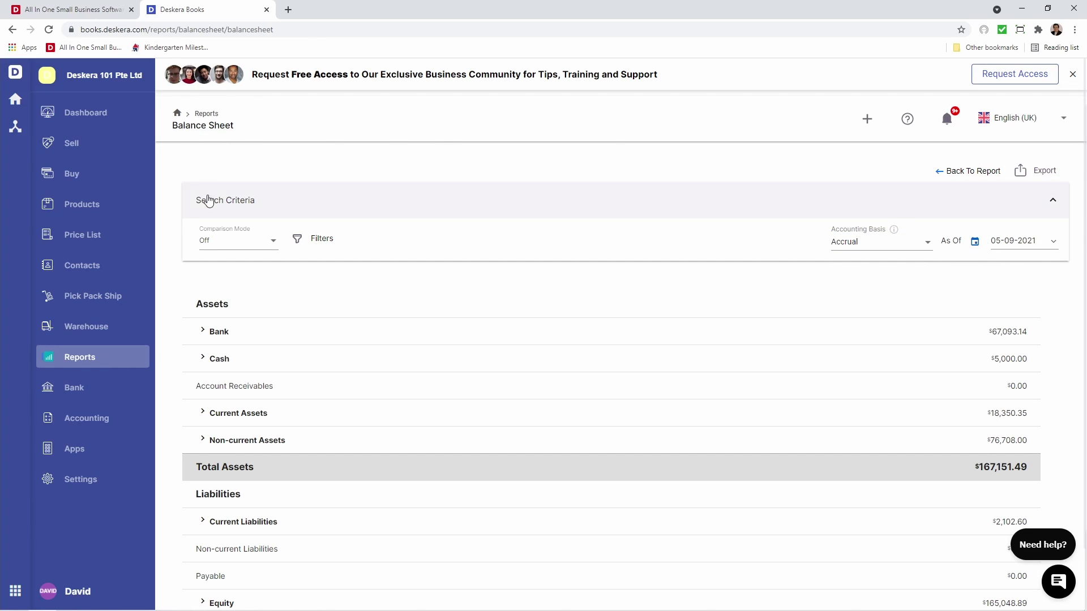
Open the Cash Flow Statement report, review its sections and check the custom field filter without applying one.
{"action": "left_click", "coordinate": [967, 170]}
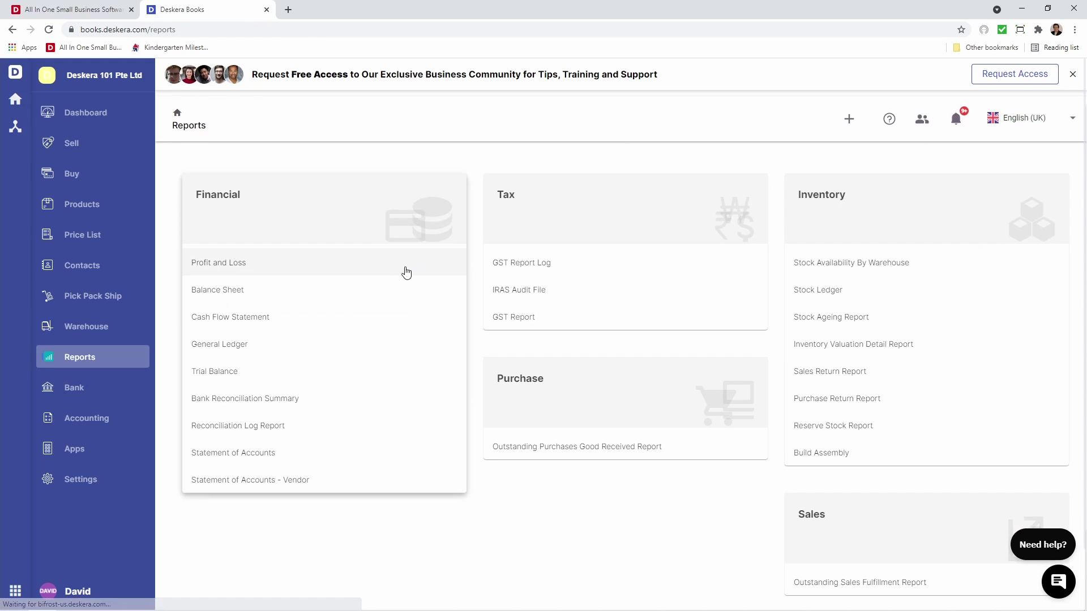
{"action": "left_click", "coordinate": [316, 328]}
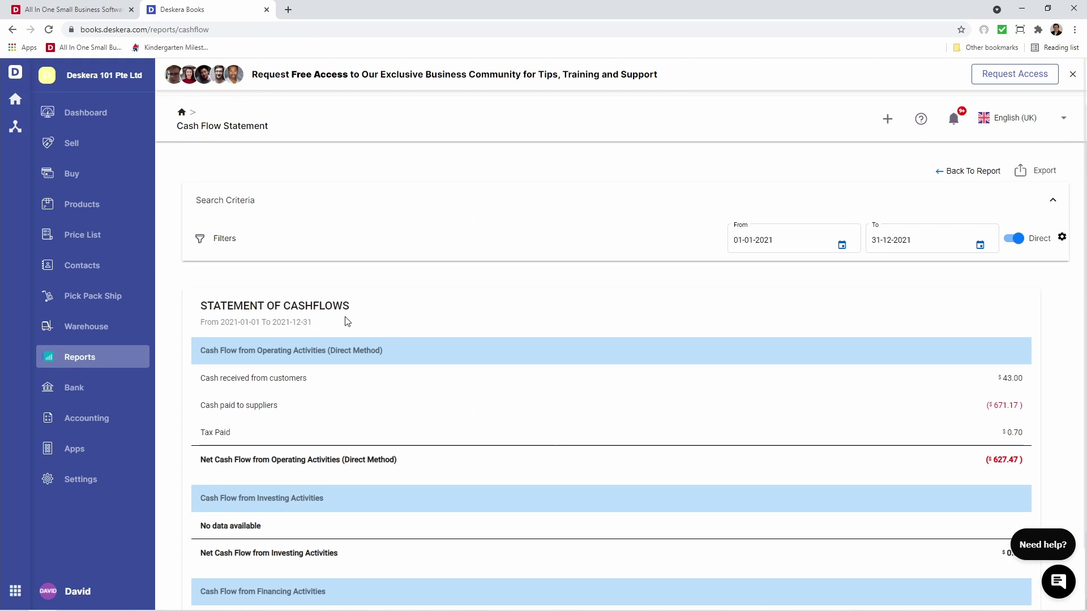
{"action": "scroll", "coordinate": [300, 313], "scroll_direction": "down", "scroll_amount": 3}
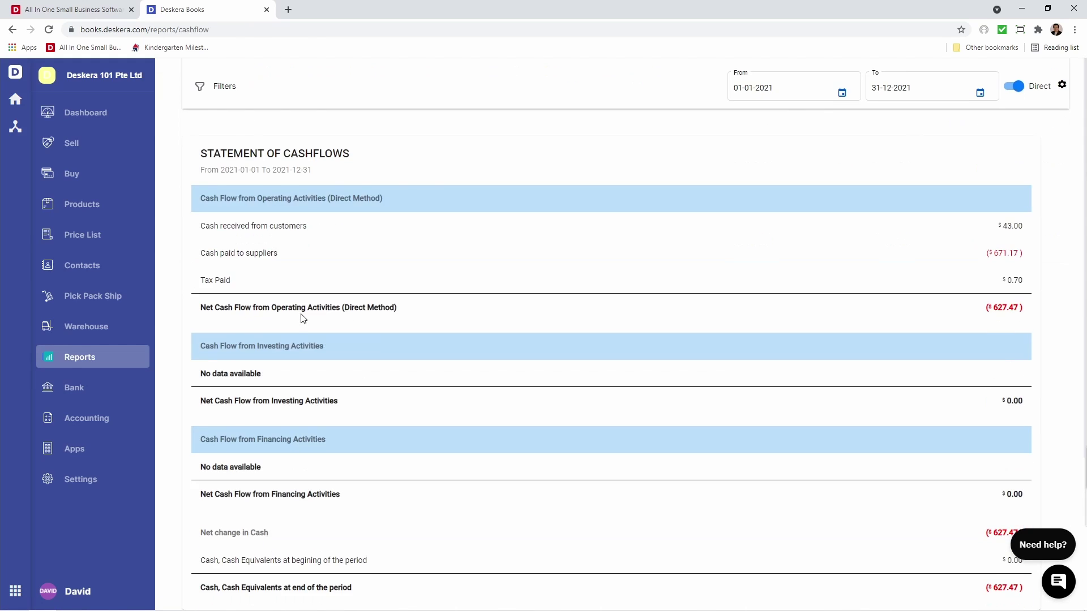
{"action": "scroll", "coordinate": [342, 390], "scroll_direction": "up", "scroll_amount": 3}
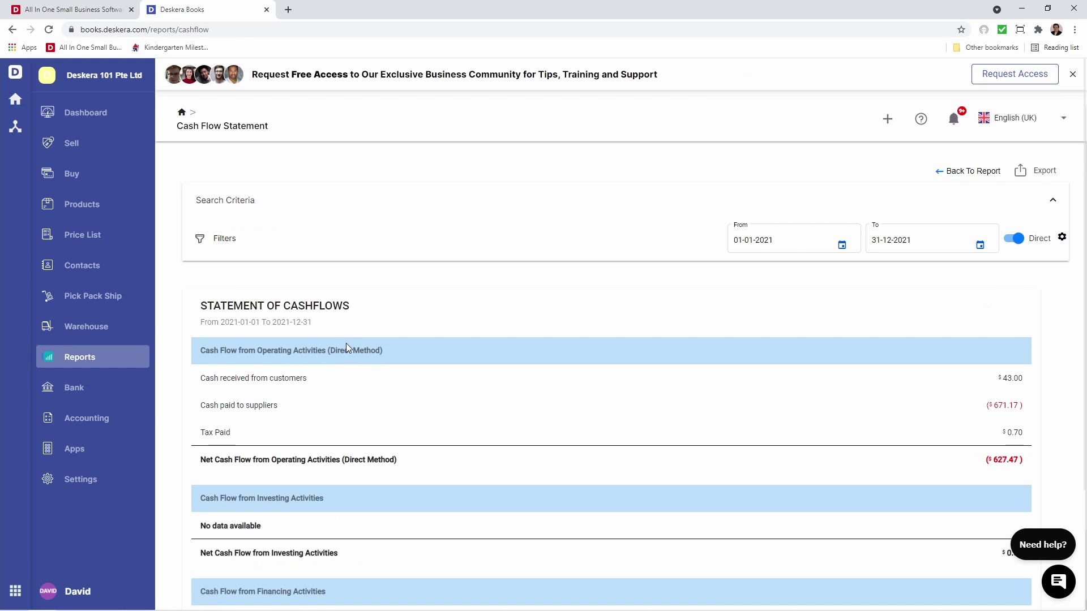
{"action": "left_click", "coordinate": [229, 243]}
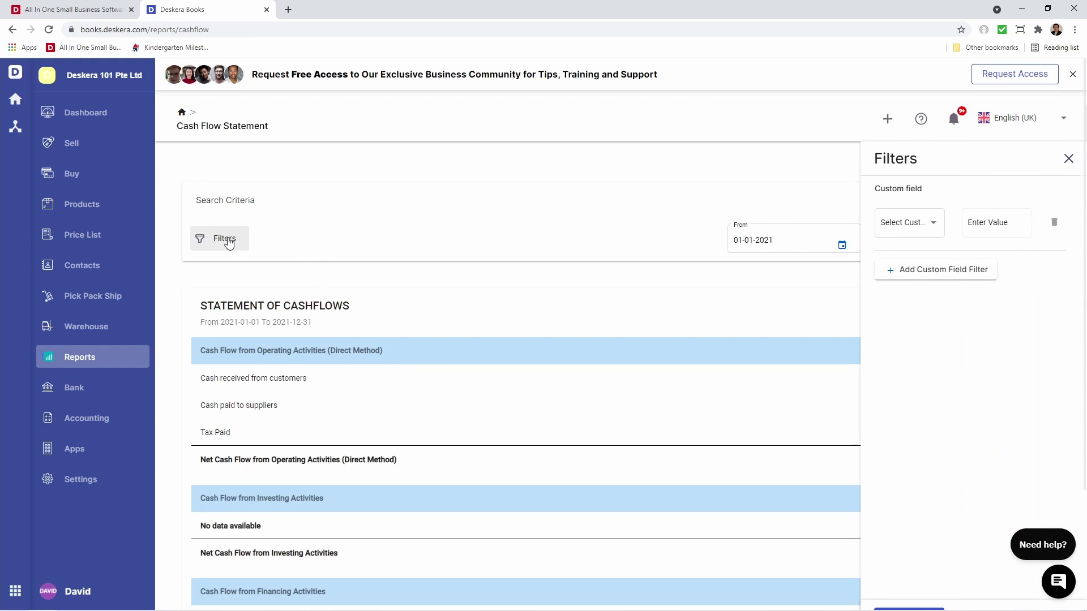
{"action": "left_click", "coordinate": [1067, 159]}
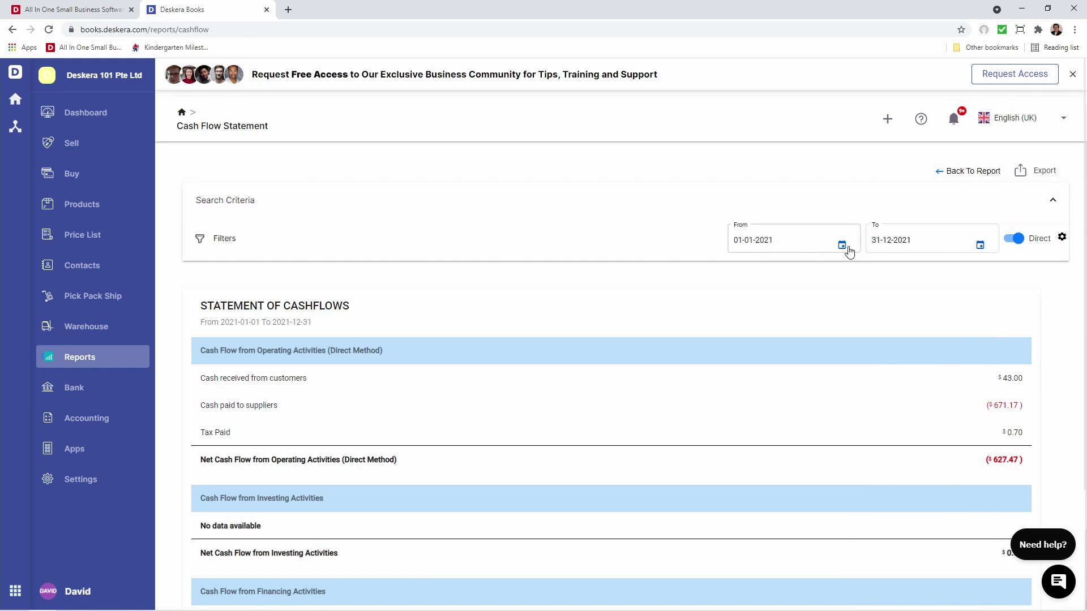
Open the Cash Flow Statement mapping, review the line items and accounts in its sections, and save the mapping.
{"action": "left_click", "coordinate": [1017, 237]}
{"action": "left_click", "coordinate": [1062, 239]}
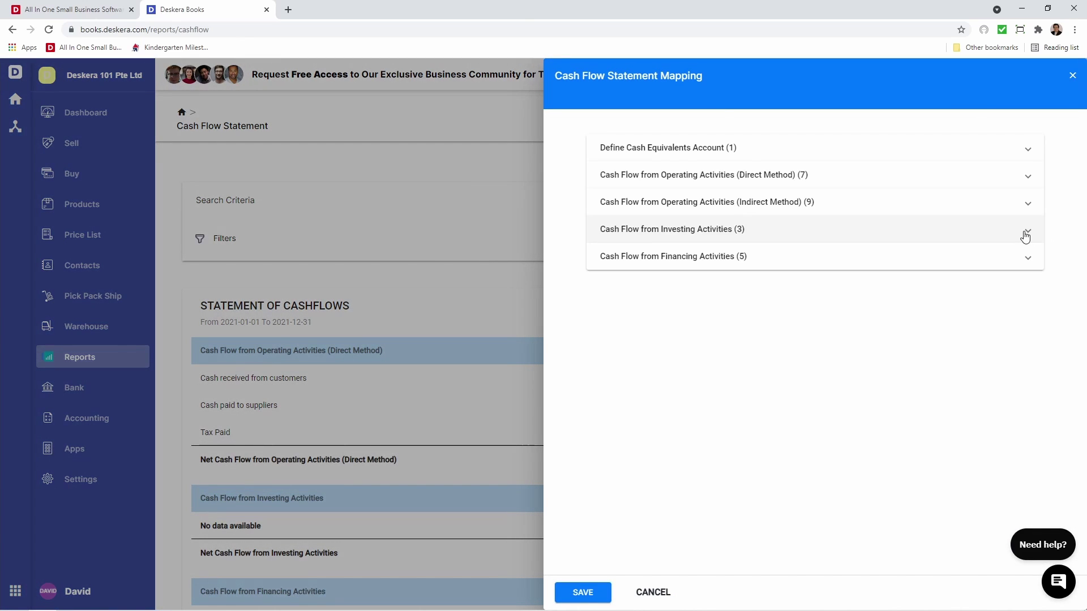
{"action": "left_click", "coordinate": [896, 163]}
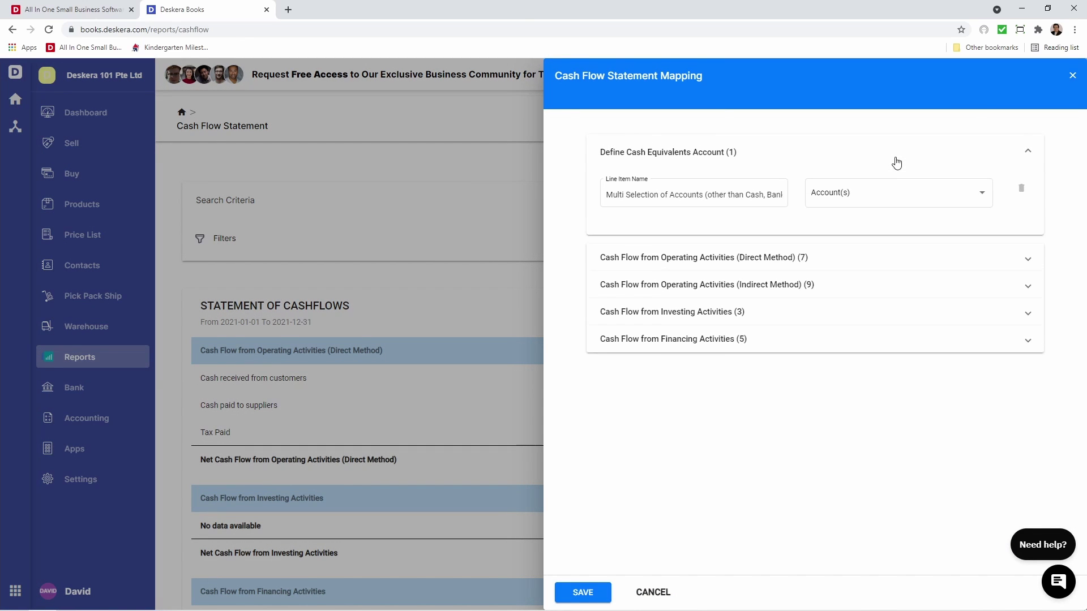
{"action": "left_click", "coordinate": [875, 251]}
{"action": "left_click", "coordinate": [854, 184]}
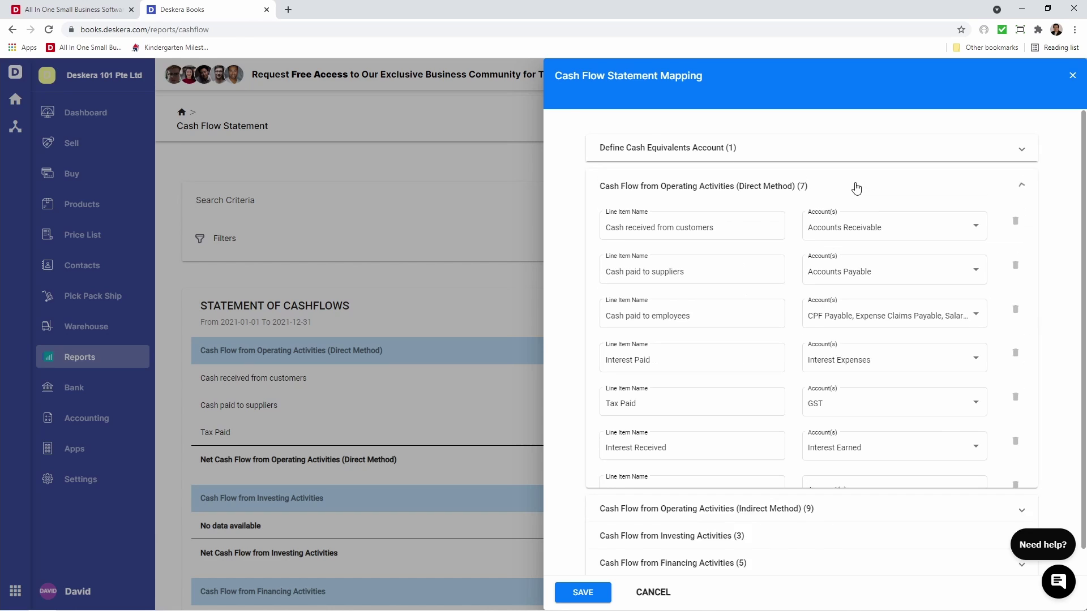
{"action": "scroll", "coordinate": [843, 459], "scroll_direction": "down", "scroll_amount": 3}
{"action": "left_click", "coordinate": [813, 511]}
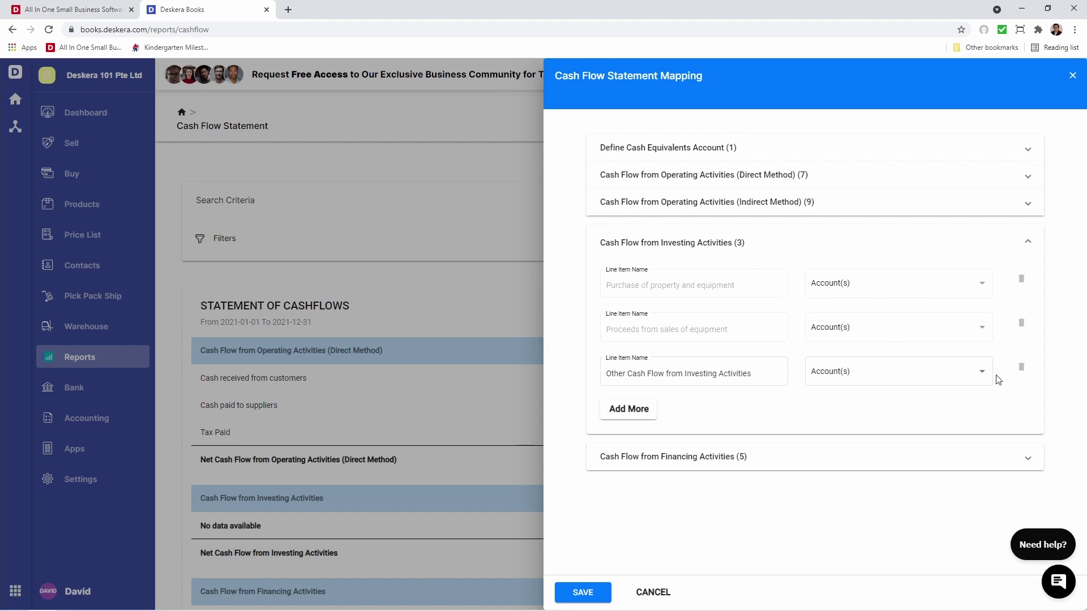
{"action": "left_click", "coordinate": [685, 457]}
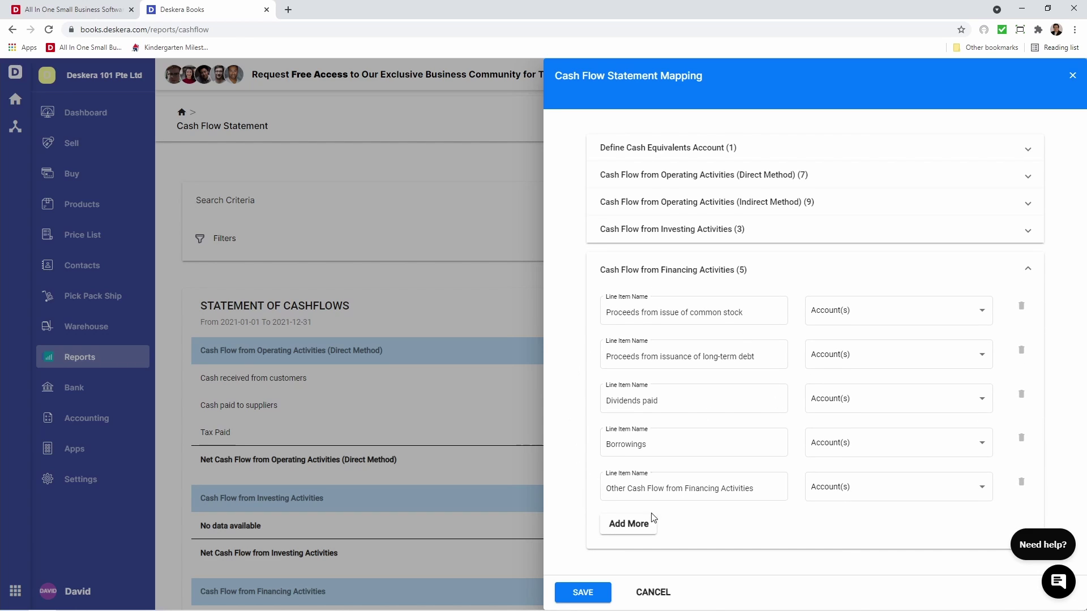
{"action": "left_click", "coordinate": [581, 593]}
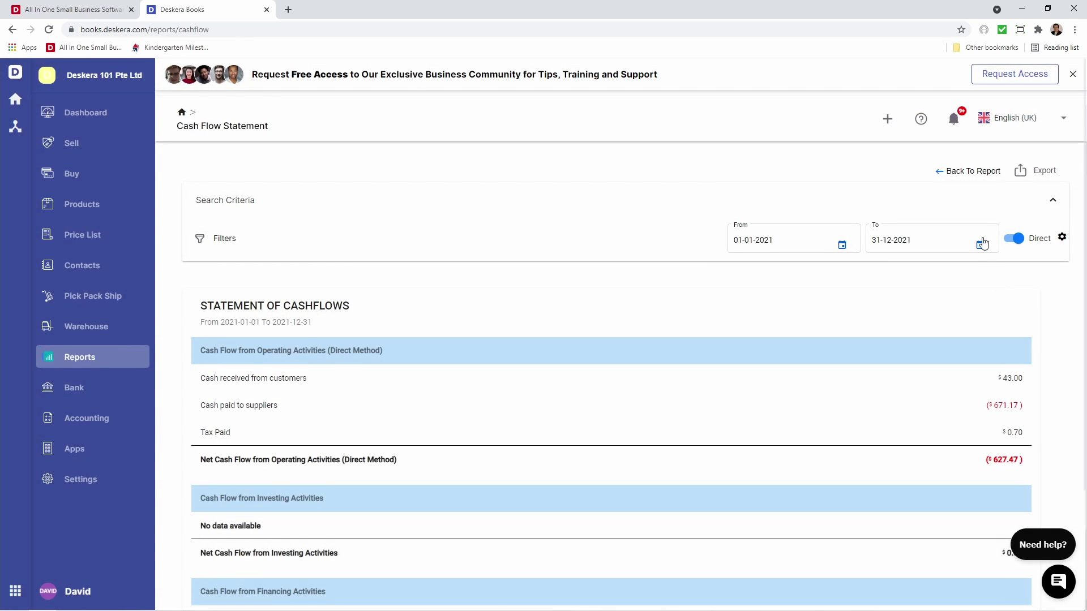
Open the General Ledger report and examine its accounting basis and account type options.
{"action": "left_click", "coordinate": [982, 172]}
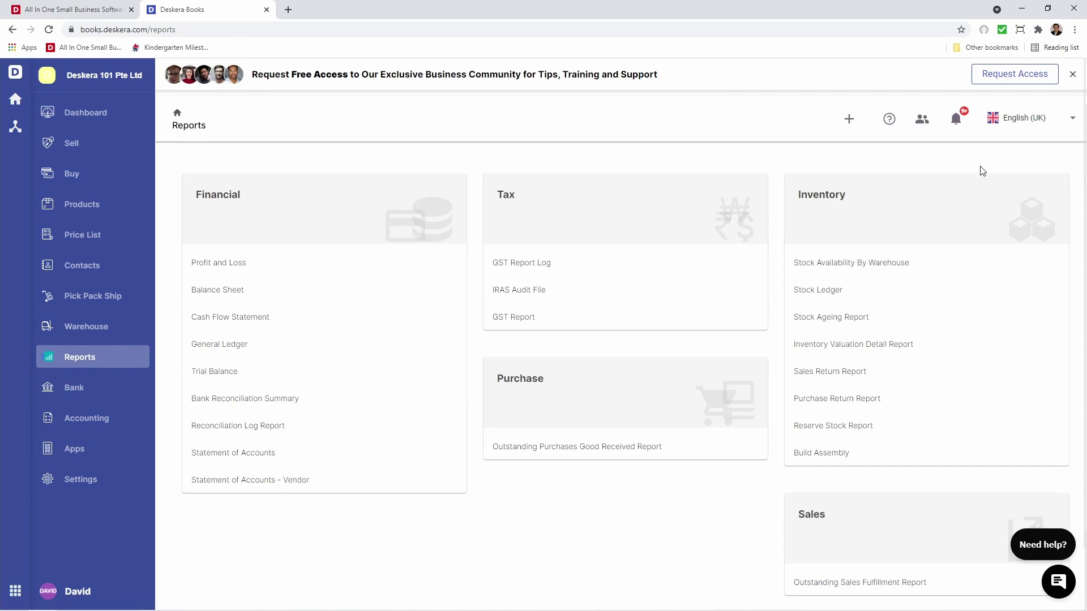
{"action": "left_click", "coordinate": [303, 354]}
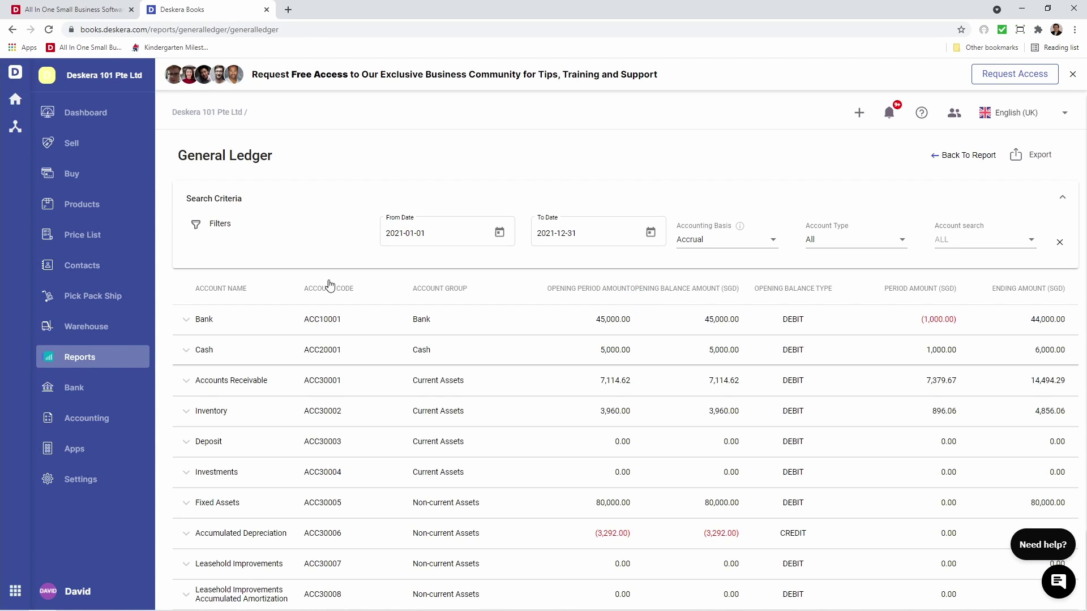
{"action": "left_click", "coordinate": [717, 243]}
{"action": "left_click", "coordinate": [845, 247]}
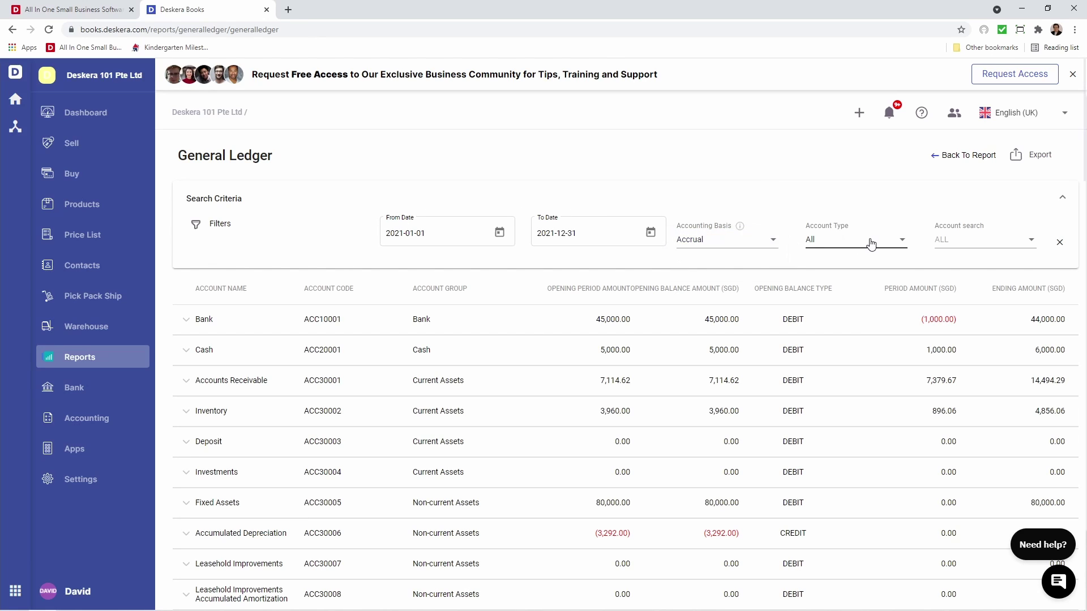
{"action": "left_click", "coordinate": [869, 243]}
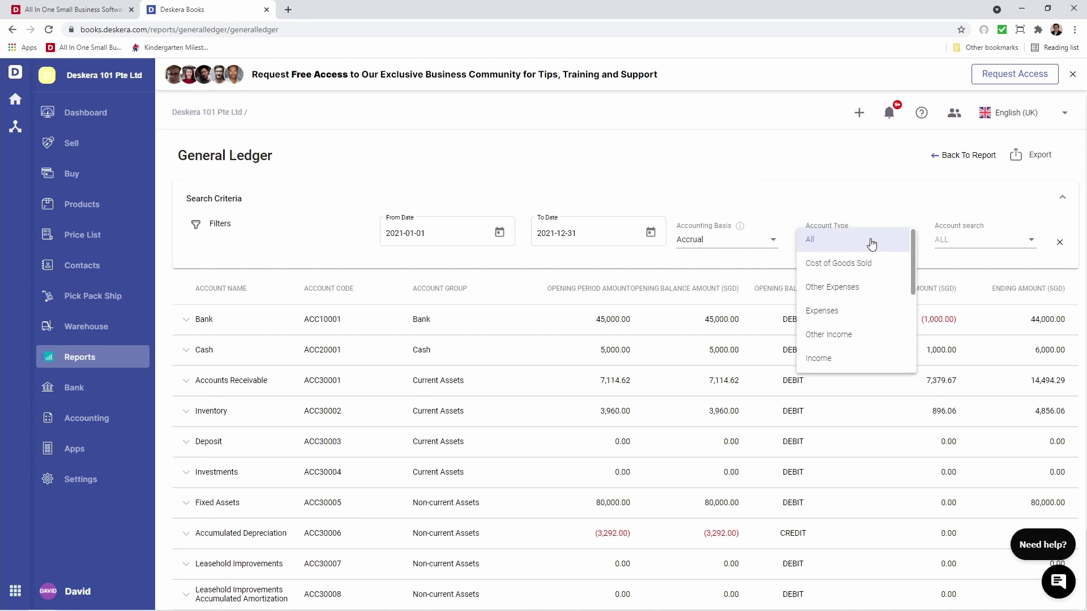
{"action": "left_click", "coordinate": [983, 245]}
{"action": "left_click", "coordinate": [984, 244]}
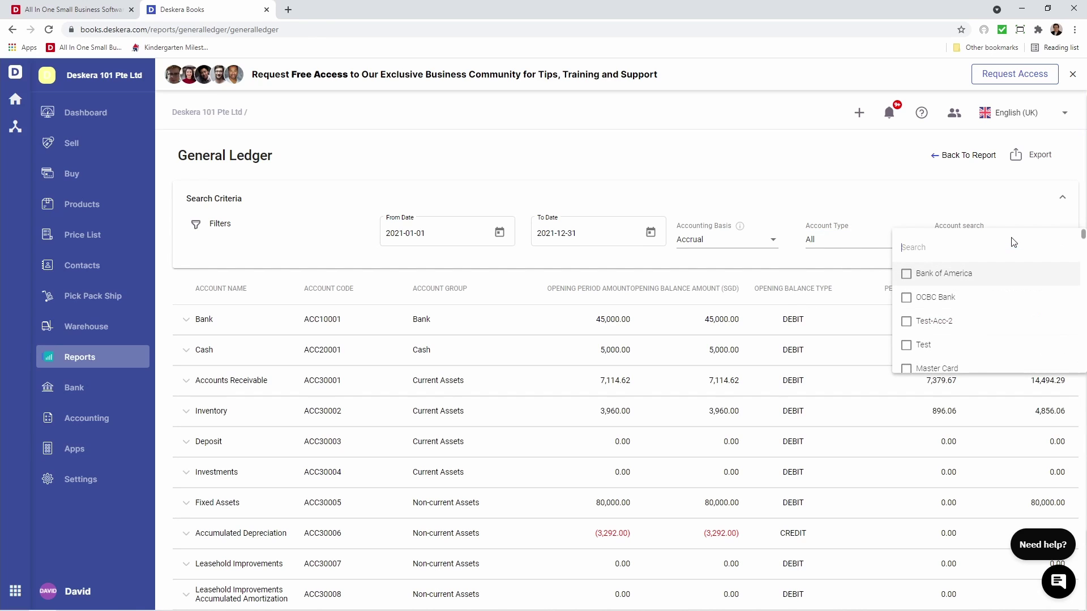
{"action": "scroll", "coordinate": [994, 310], "scroll_direction": "down", "scroll_amount": 8}
{"action": "scroll", "coordinate": [994, 311], "scroll_direction": "down", "scroll_amount": 3}
{"action": "left_click", "coordinate": [966, 199]}
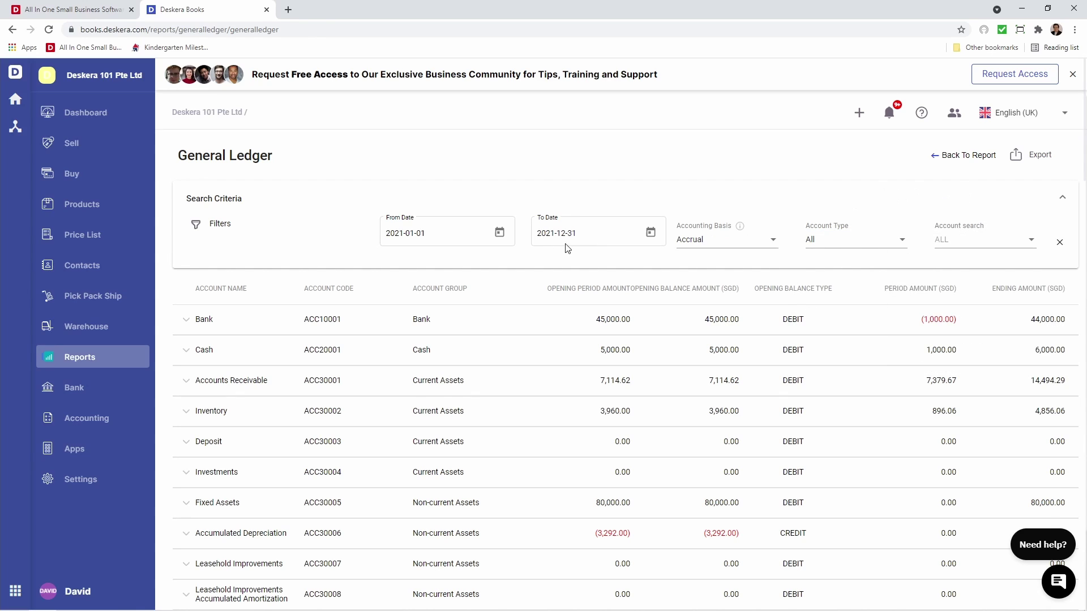
{"action": "left_click", "coordinate": [216, 223]}
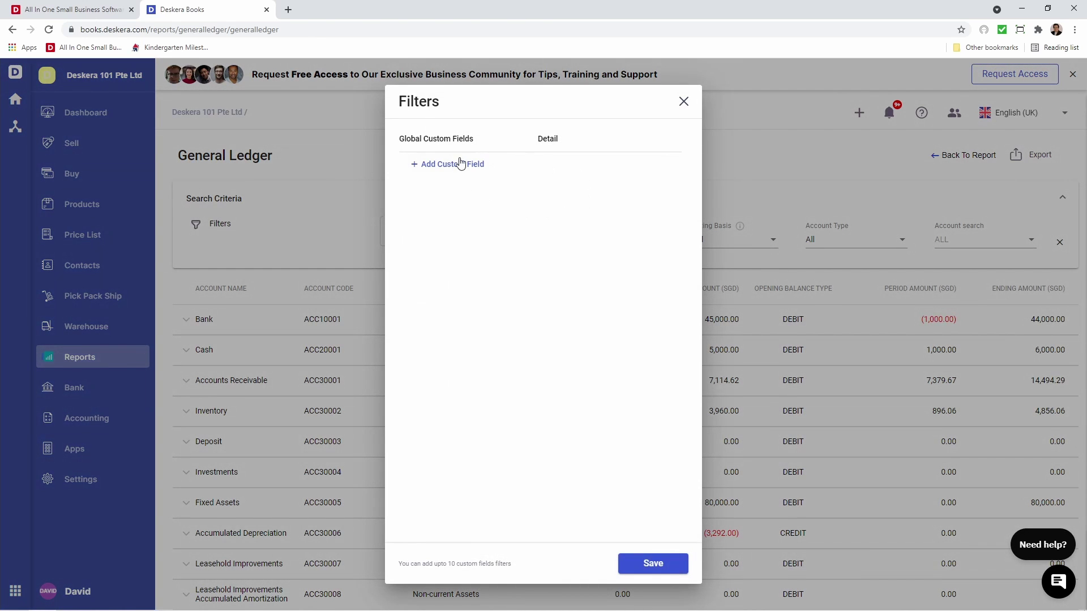
{"action": "left_click", "coordinate": [684, 102]}
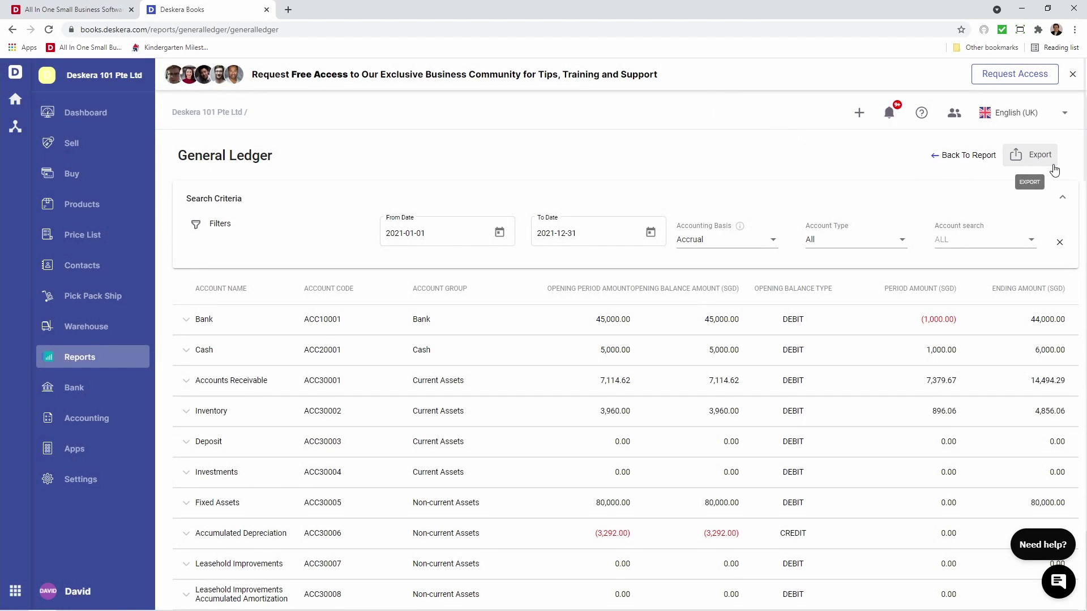
Open the Trial Balance report and examine its accounting basis options, keeping Accrual.
{"action": "left_click", "coordinate": [956, 154]}
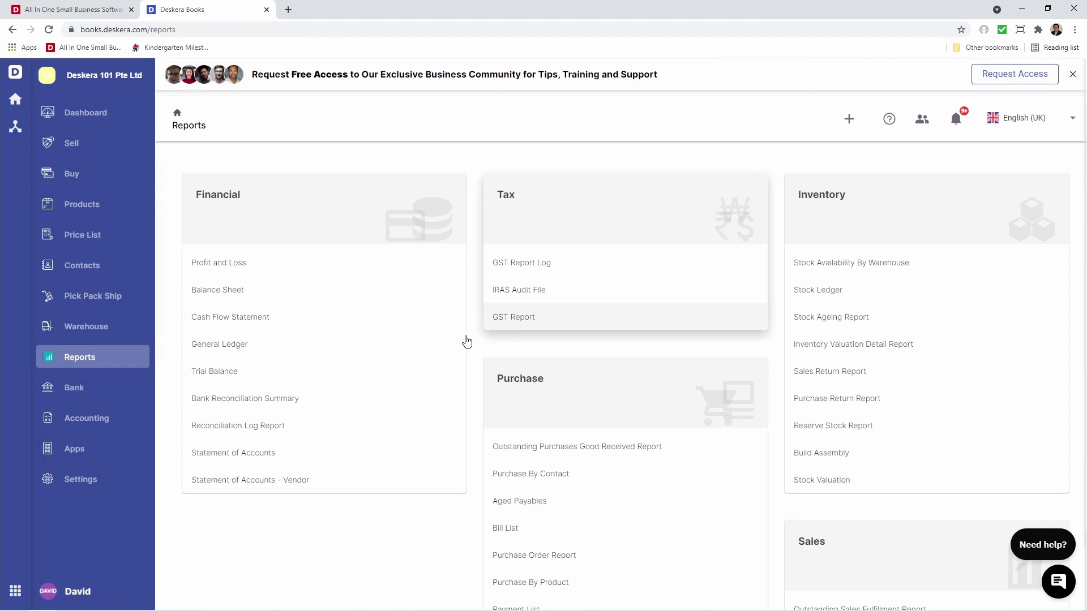
{"action": "left_click", "coordinate": [326, 379]}
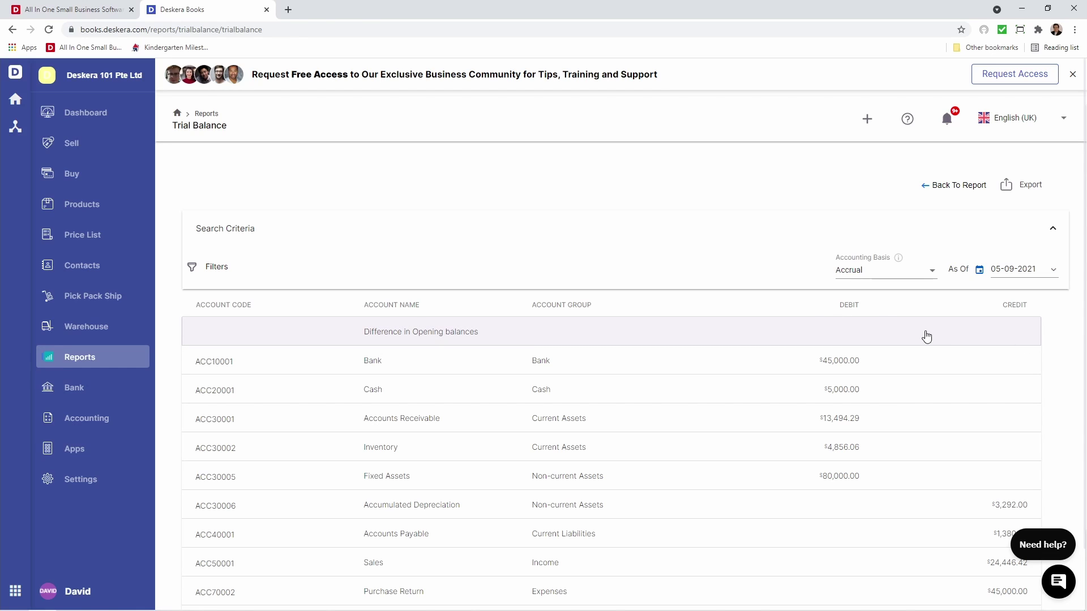
{"action": "left_click", "coordinate": [924, 278]}
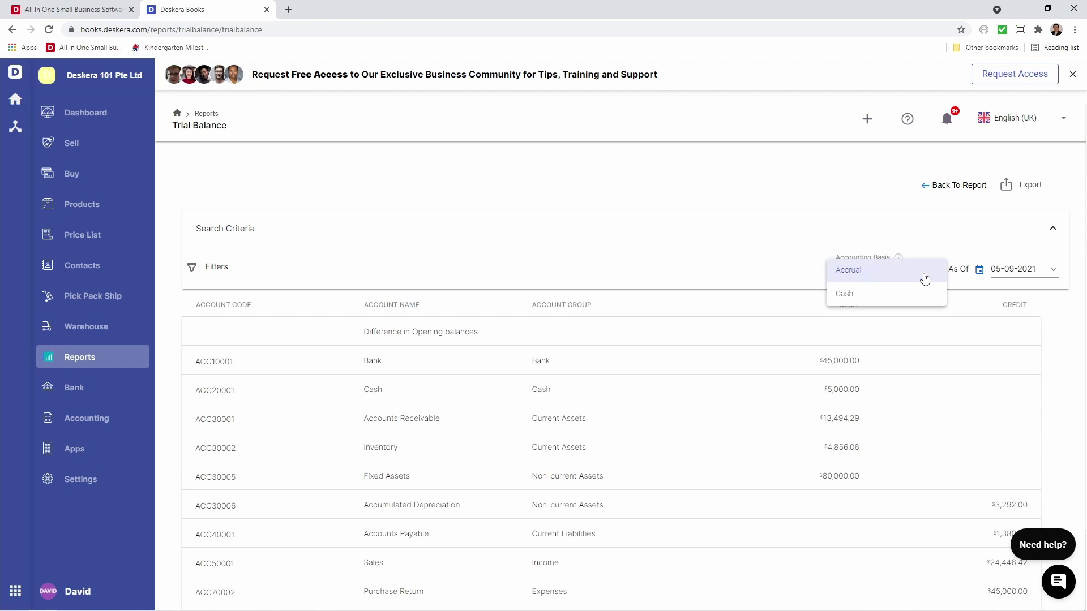
{"action": "left_click", "coordinate": [1007, 289]}
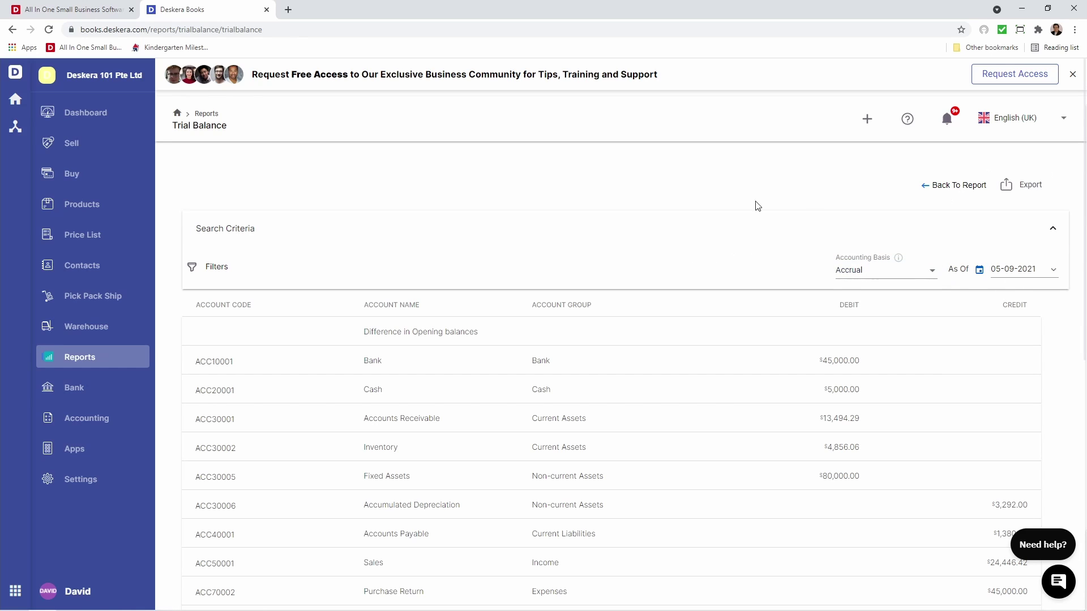
Return to the reports overview and examine the available Tax, Purchase, Inventory and Sales reports.
{"action": "left_click", "coordinate": [107, 363]}
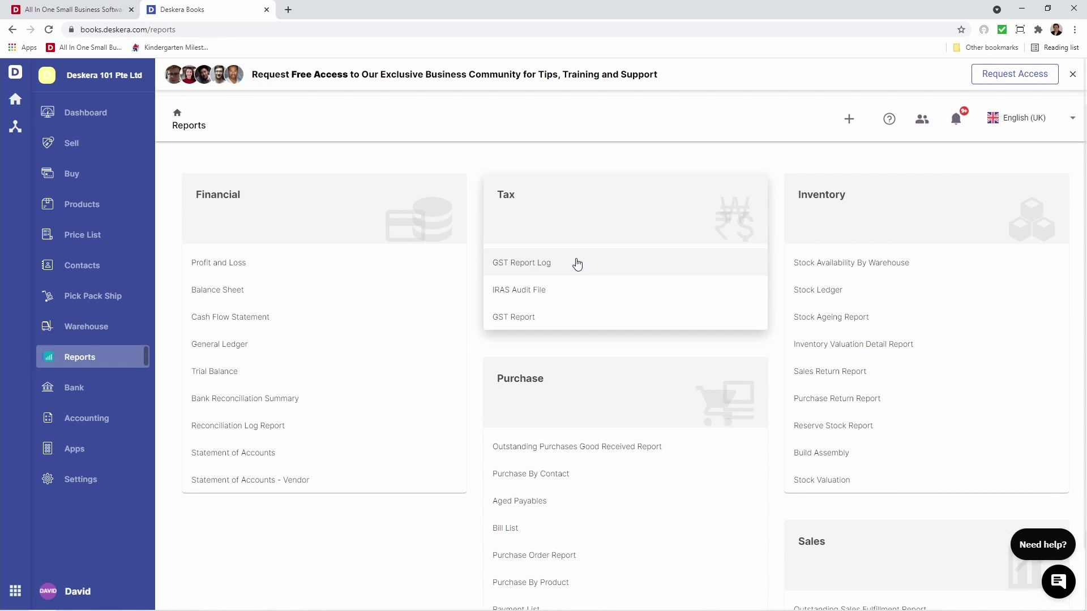
{"action": "scroll", "coordinate": [575, 262], "scroll_direction": "down", "scroll_amount": 4}
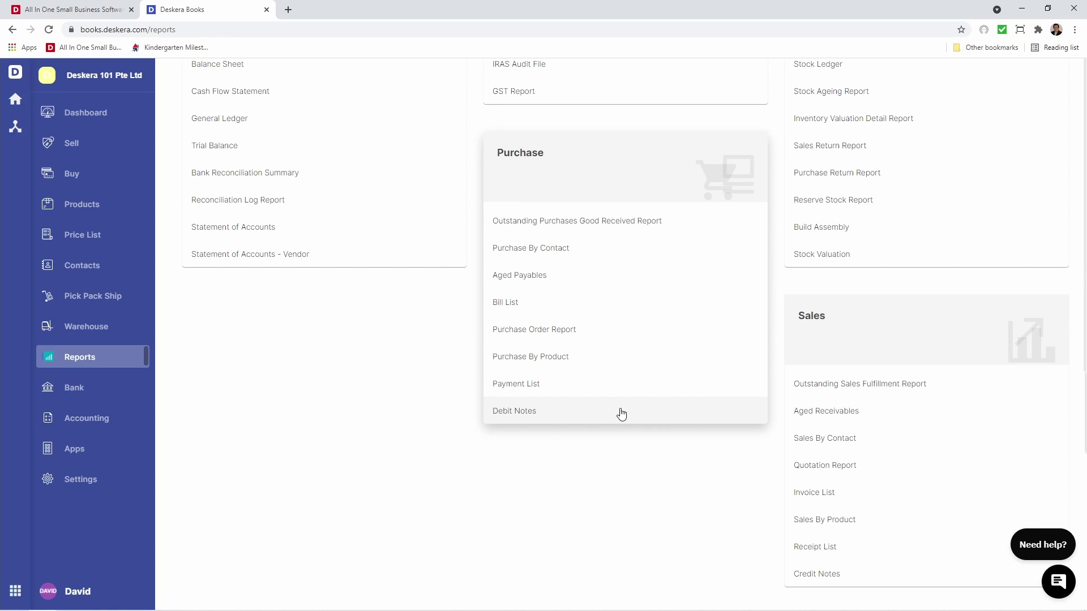
{"action": "scroll", "coordinate": [621, 414], "scroll_direction": "up", "scroll_amount": 4}
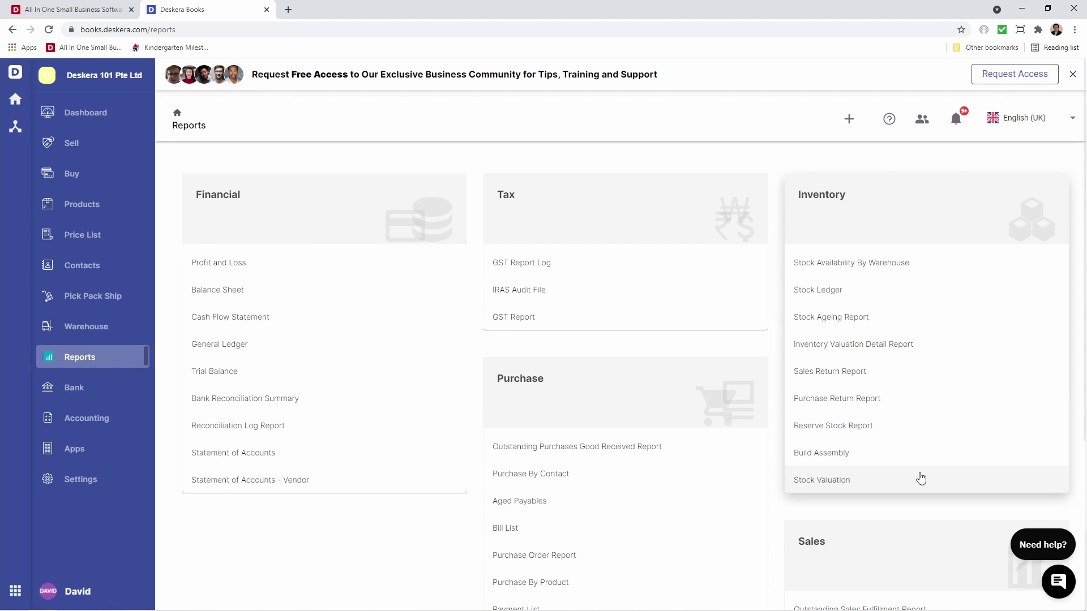
{"action": "scroll", "coordinate": [921, 478], "scroll_direction": "down", "scroll_amount": 4}
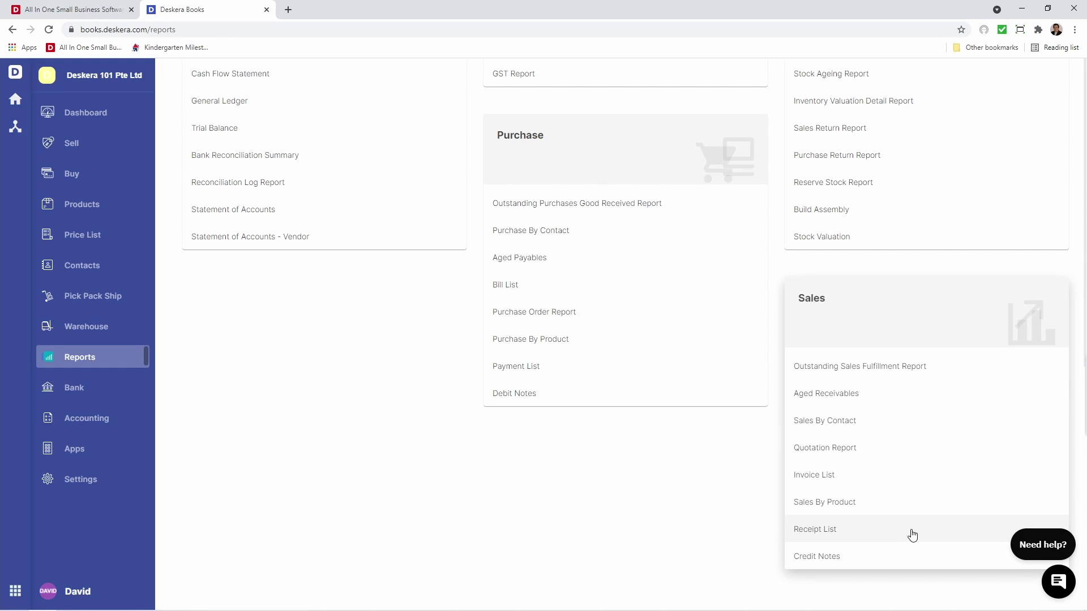
{"action": "scroll", "coordinate": [691, 466], "scroll_direction": "up", "scroll_amount": 5}
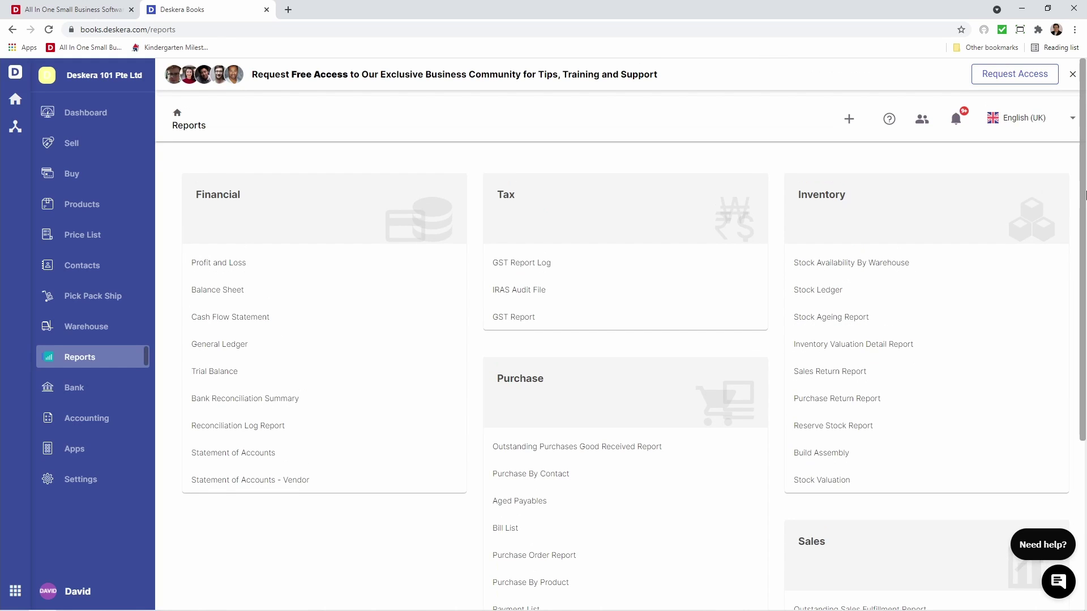